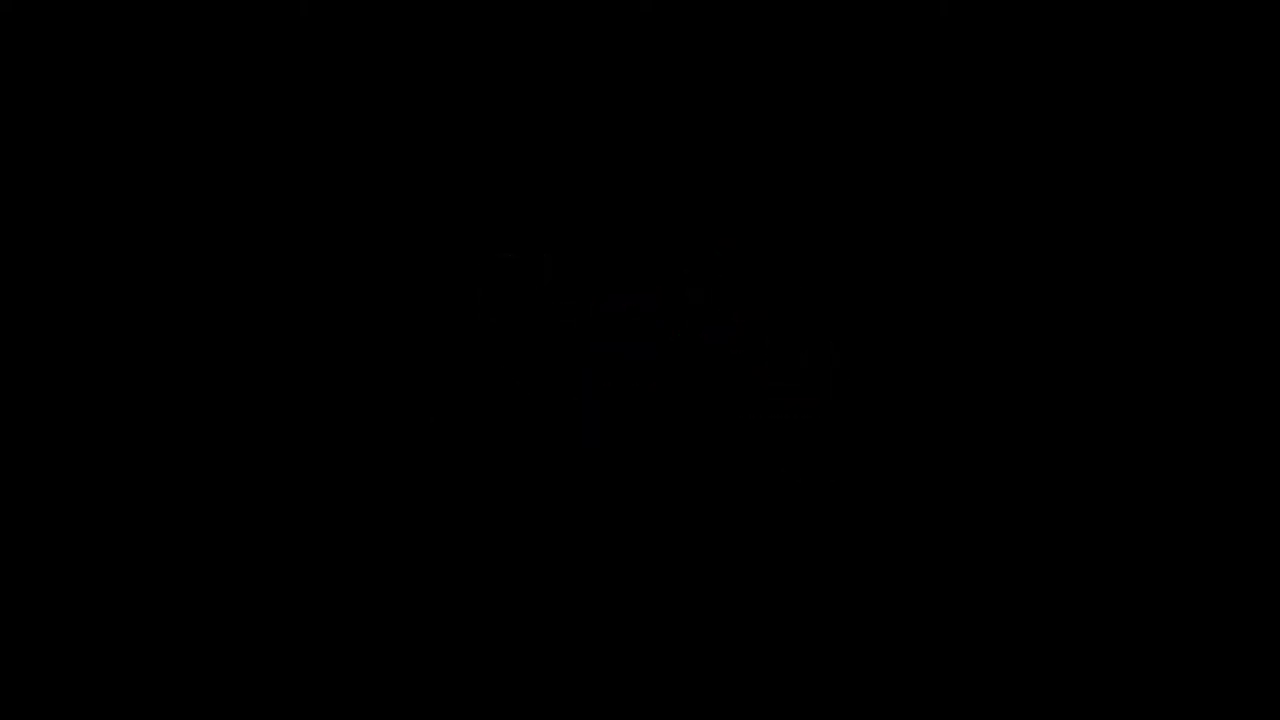
Step: Fill Layer 1 with a light blue sky gradient sampled from the photo, then hide it
{"action": "key", "text": "i"}
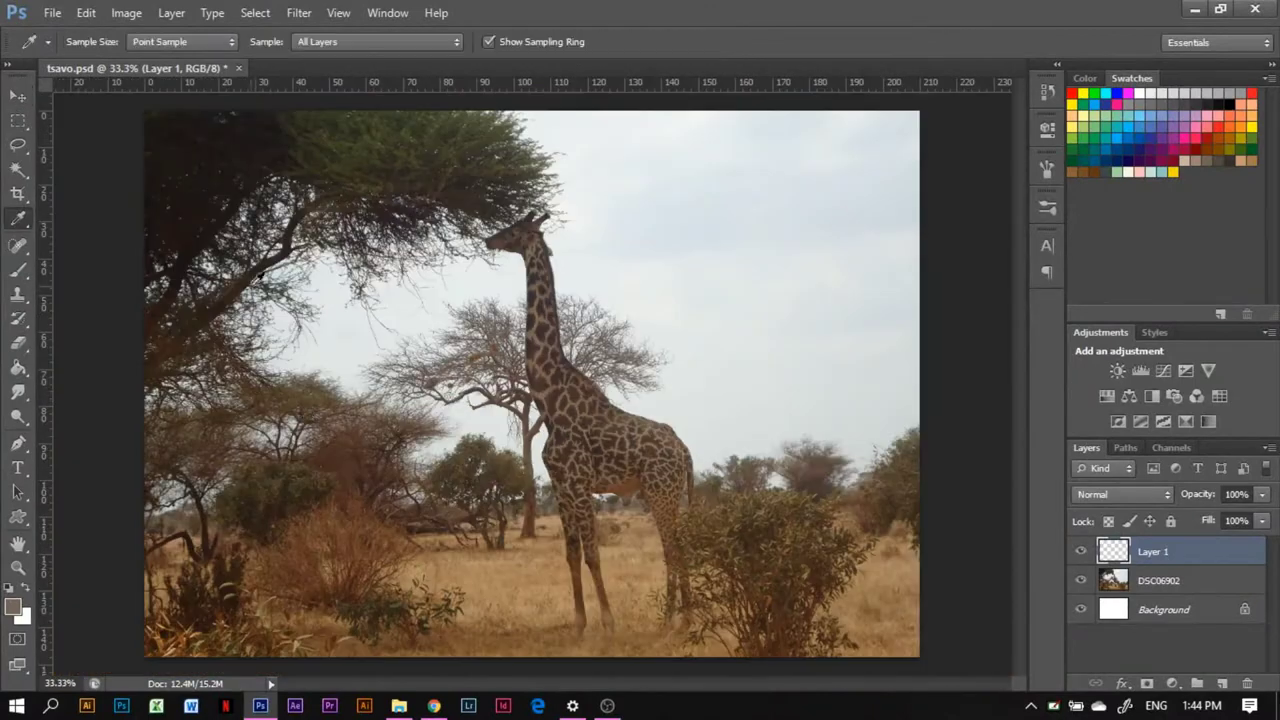
{"action": "left_click", "coordinate": [1140, 104]}
{"action": "right_click", "coordinate": [18, 367]}
{"action": "left_click", "coordinate": [90, 366]}
{"action": "left_click_drag", "start_coordinate": [530, 115], "coordinate": [530, 650]}
{"action": "key", "text": "ctrl+minus"}
{"action": "key", "text": "ctrl+minus"}
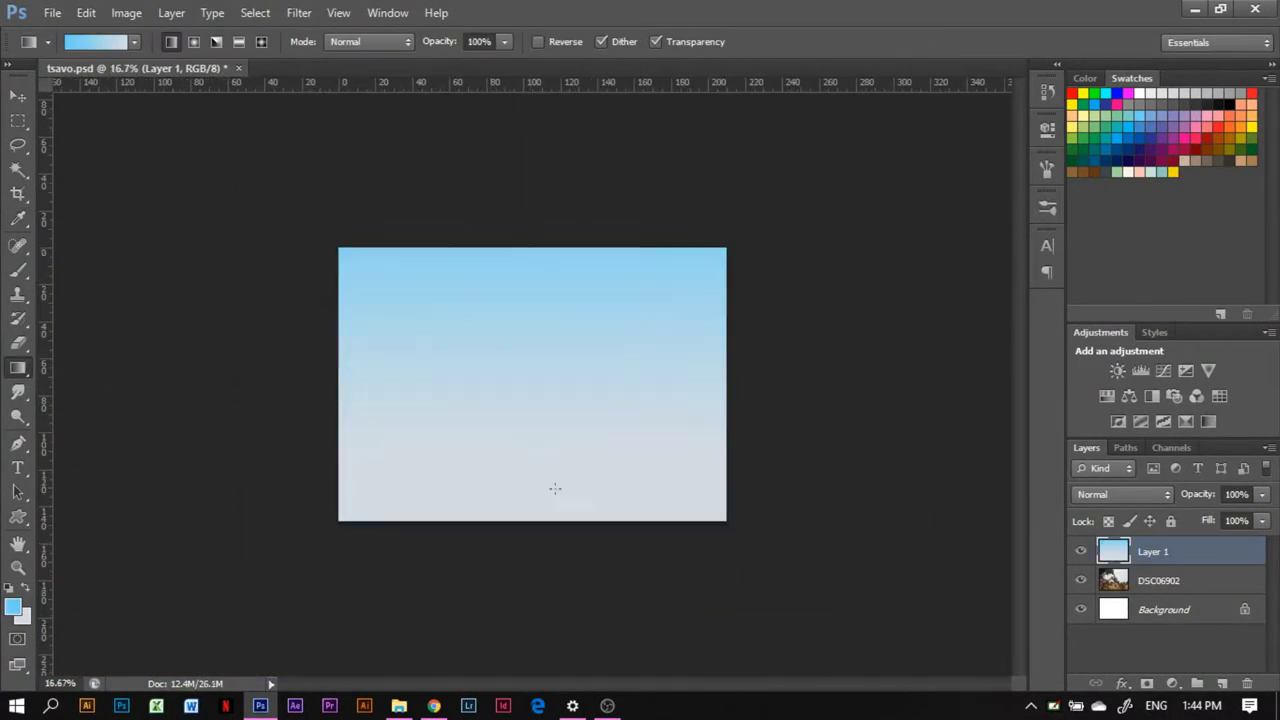
{"action": "left_click", "coordinate": [1080, 551]}
Step: Sample the tan grass colour, try test strokes on a new layer, then delete that layer
{"action": "key", "text": "ctrl+plus"}
{"action": "key", "text": "ctrl+plus"}
{"action": "key", "text": "ctrl+plus"}
{"action": "key", "text": "i"}
{"action": "left_click", "coordinate": [1221, 683]}
{"action": "key", "text": "b"}
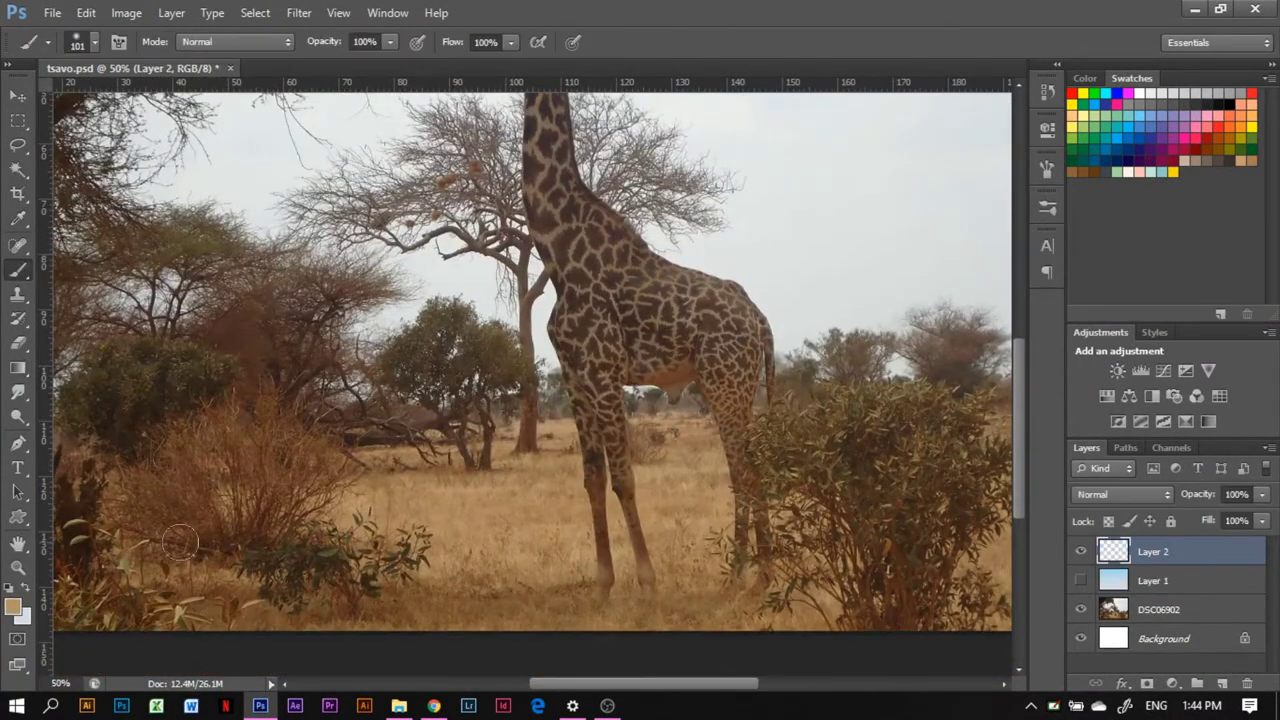
{"action": "left_click", "coordinate": [76, 41]}
{"action": "left_click_drag", "start_coordinate": [340, 560], "coordinate": [150, 500]}
{"action": "left_click", "coordinate": [1246, 683]}
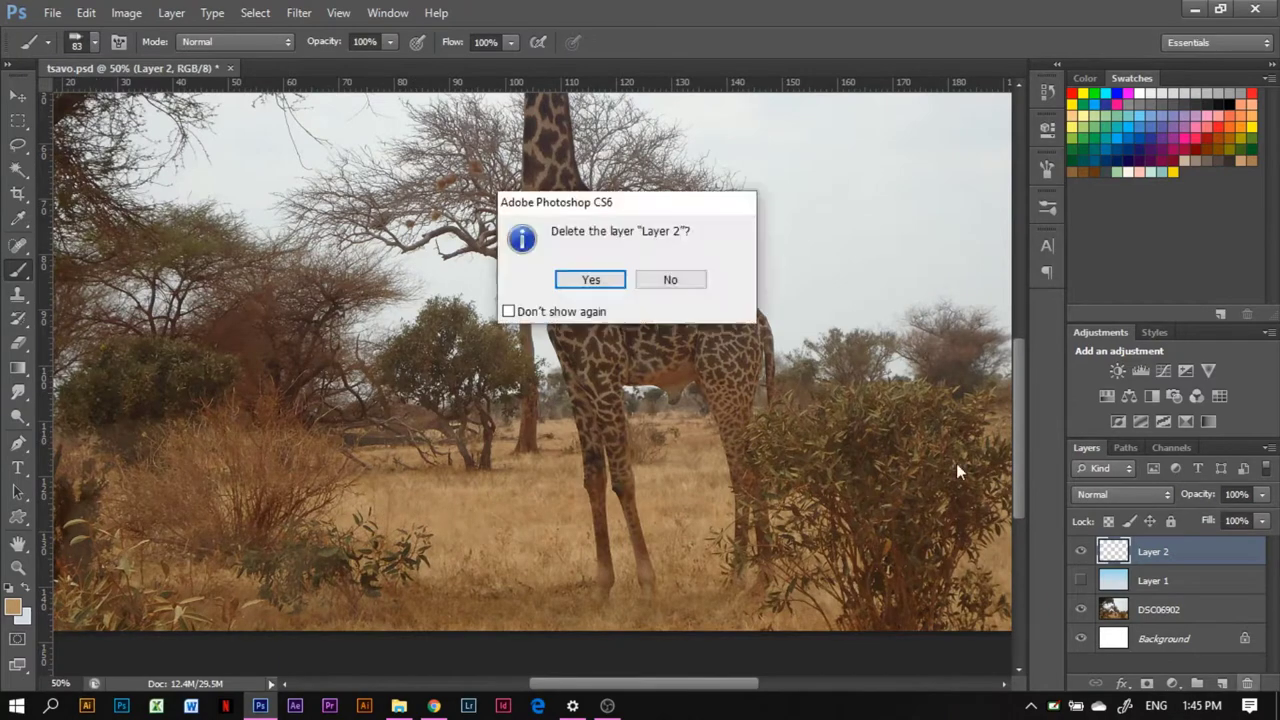
{"action": "left_click", "coordinate": [591, 277]}
Step: Paint the lower half of the image tan with a 172 px soft brush on a new layer
{"action": "left_click", "coordinate": [76, 41]}
{"action": "left_click", "coordinate": [38, 187]}
{"action": "key", "text": "ctrl+shift+alt+n"}
{"action": "mouse_move", "coordinate": [304, 445]}
{"action": "left_mouse_down"}
{"action": "mouse_move", "coordinate": [796, 450]}
{"action": "mouse_move", "coordinate": [40, 500]}
{"action": "mouse_move", "coordinate": [380, 600]}
{"action": "mouse_move", "coordinate": [870, 512]}
{"action": "mouse_move", "coordinate": [571, 571]}
{"action": "left_mouse_up"}
{"action": "scroll", "coordinate": [571, 571], "scroll_direction": "right", "scroll_amount": 3}
{"action": "left_click_drag", "start_coordinate": [780, 500], "coordinate": [737, 614]}
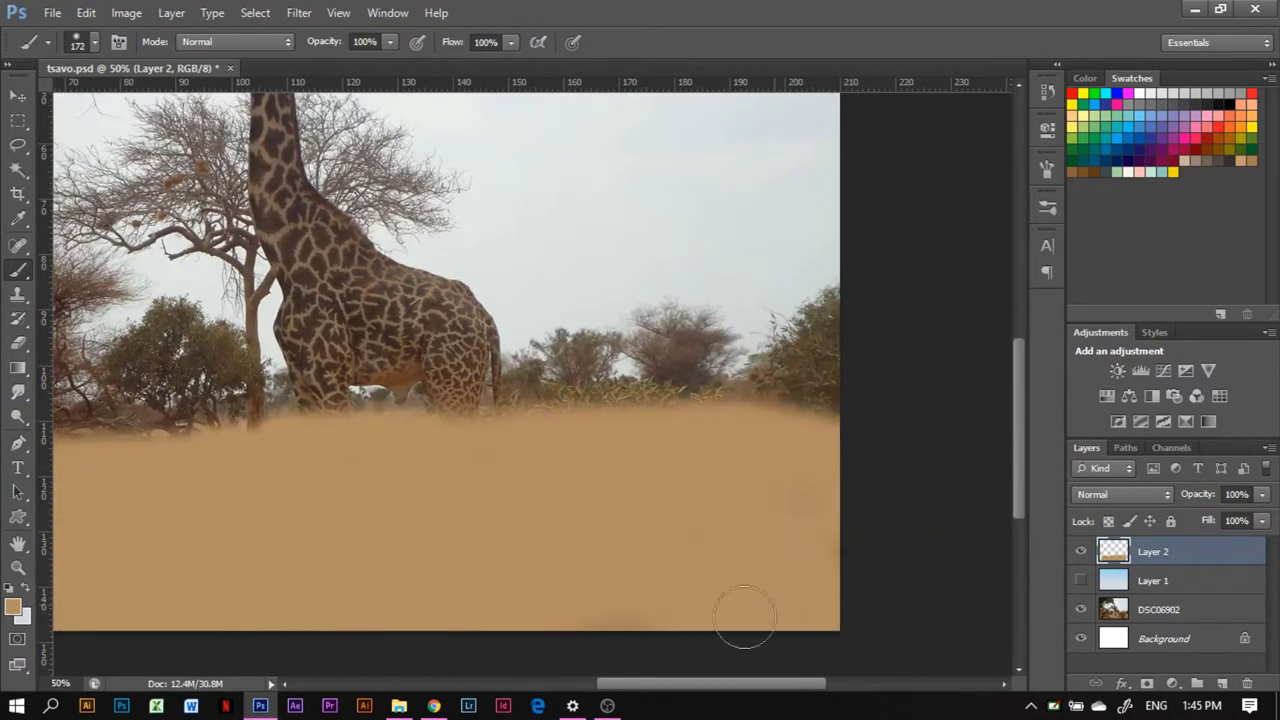
{"action": "scroll", "coordinate": [562, 568], "scroll_direction": "left", "scroll_amount": 7}
{"action": "left_click_drag", "start_coordinate": [562, 568], "coordinate": [400, 585]}
Step: Hide the tan layer and paint a dark brown strip along the bottom on Layer 3
{"action": "left_click", "coordinate": [1080, 551]}
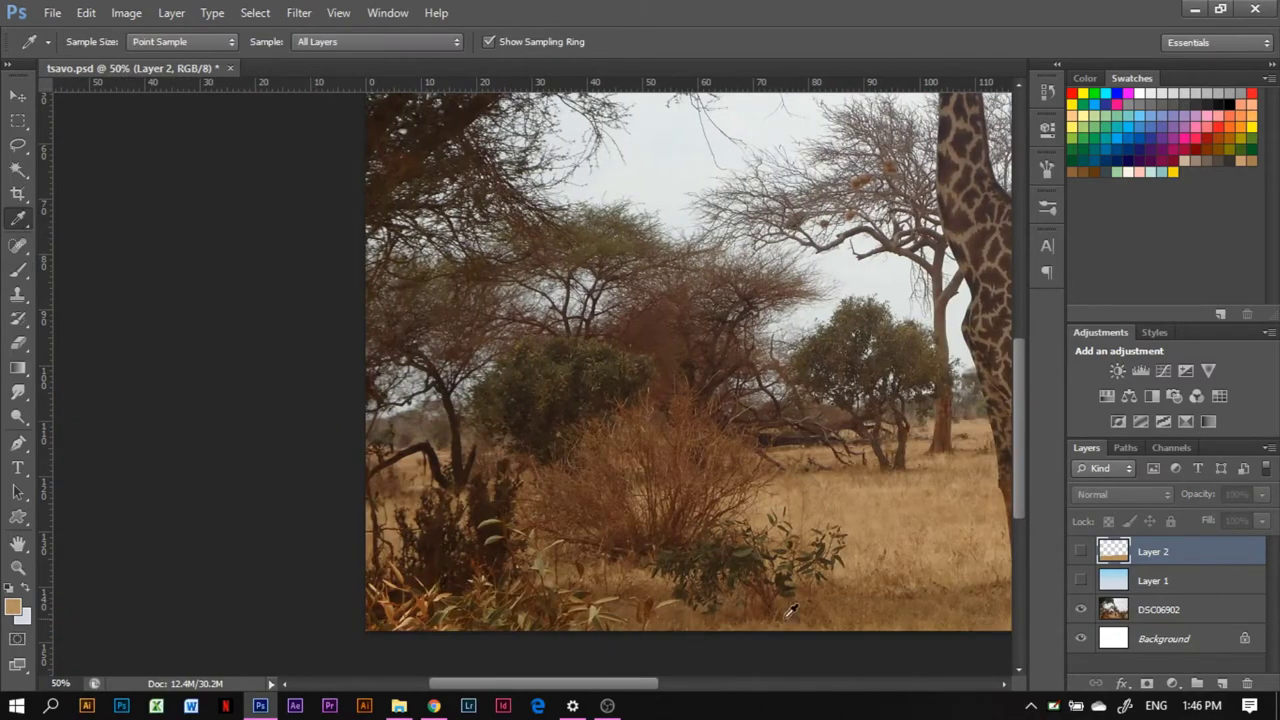
{"action": "left_click", "coordinate": [1221, 683]}
{"action": "key", "text": "ctrl+minus"}
{"action": "mouse_move", "coordinate": [152, 640]}
{"action": "left_mouse_down"}
{"action": "mouse_move", "coordinate": [386, 667]}
{"action": "mouse_move", "coordinate": [752, 664]}
{"action": "mouse_move", "coordinate": [798, 594]}
{"action": "left_mouse_up"}
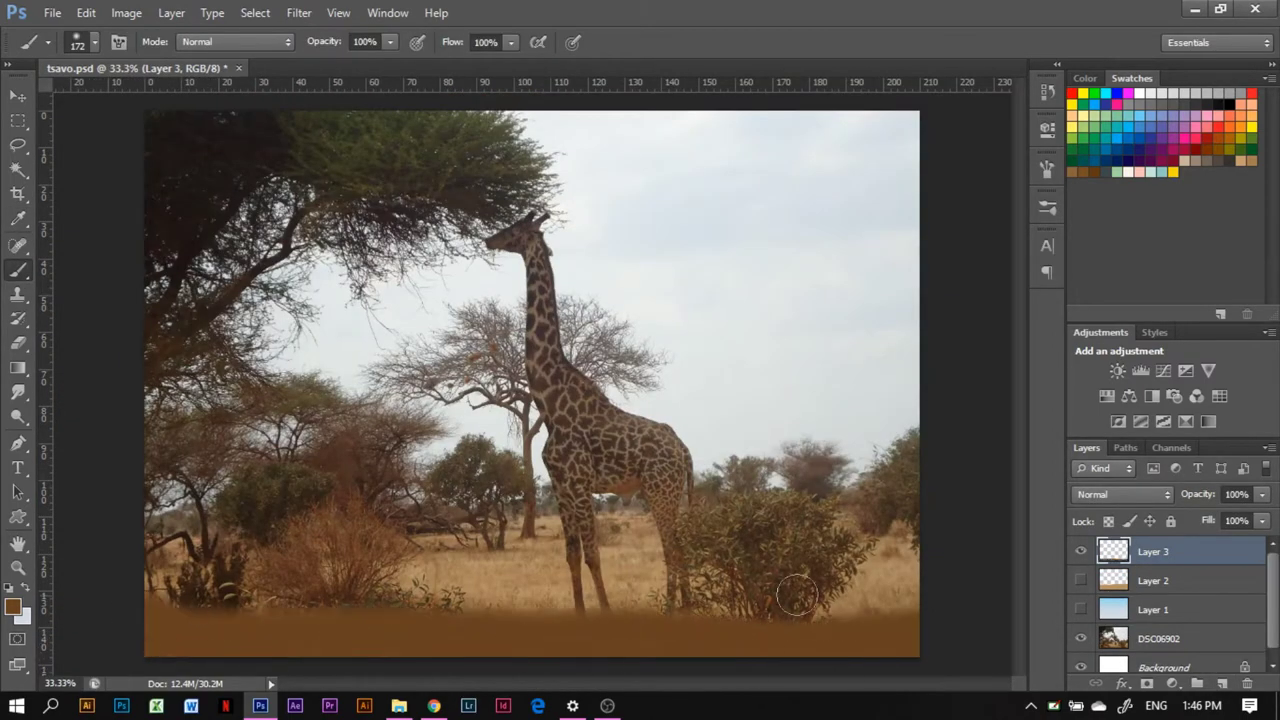
Step: Hide Layer 3 and paint the tree trunk and right branch brown with a 24 px brush on Layer 4
{"action": "key", "text": "ctrl+comma"}
{"action": "key", "text": "ctrl+shift+alt+n"}
{"action": "scroll", "coordinate": [564, 437], "scroll_direction": "up", "scroll_amount": 3}
{"action": "right_click", "coordinate": [182, 106]}
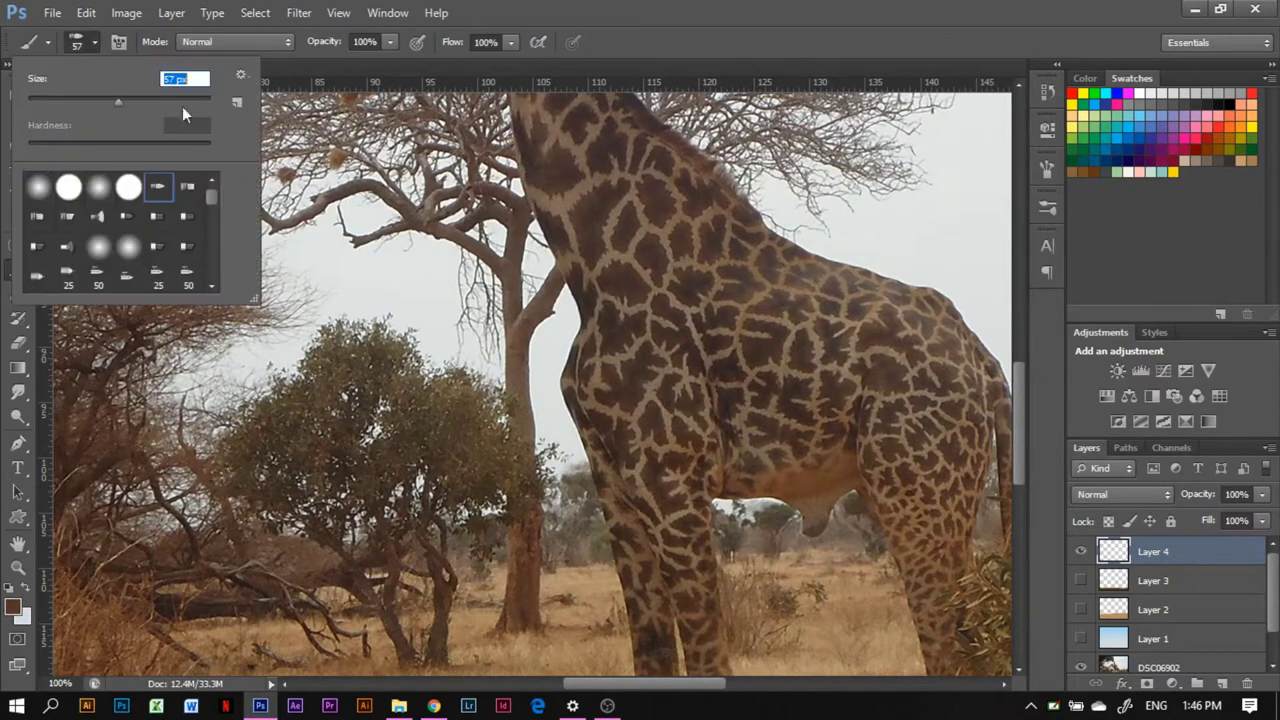
{"action": "key", "text": "Return"}
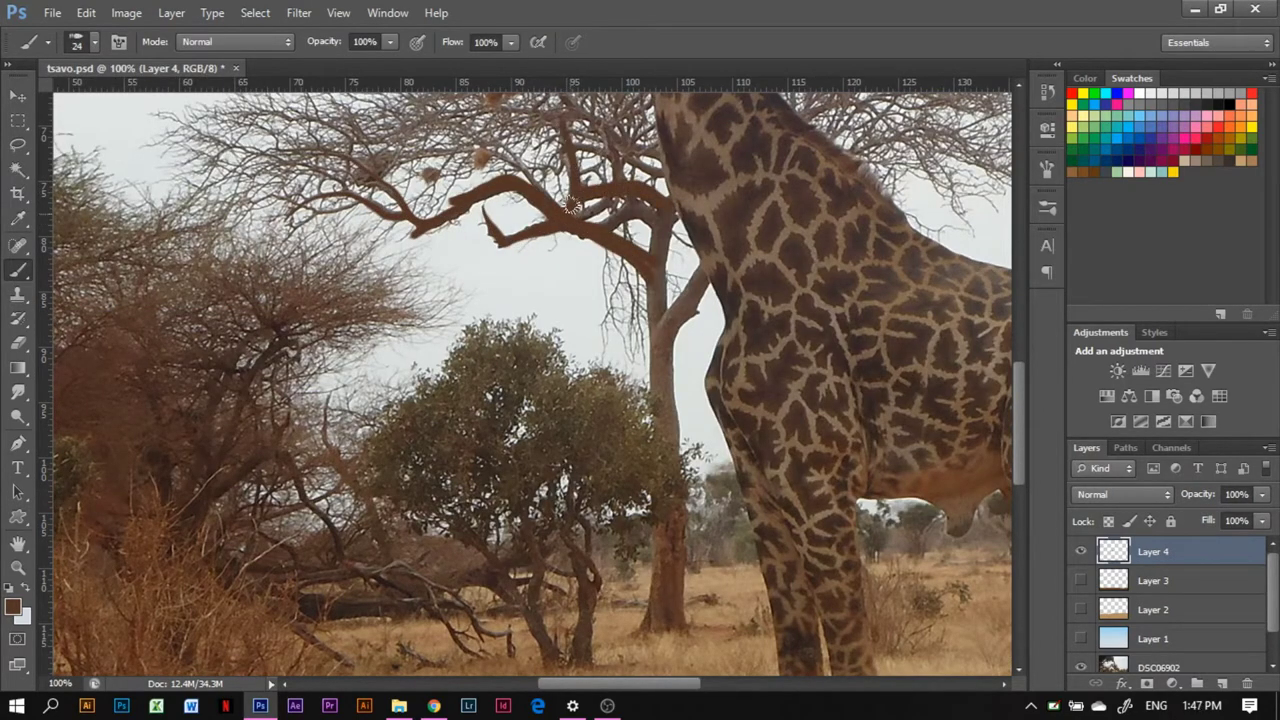
{"action": "left_click_drag", "start_coordinate": [659, 331], "coordinate": [665, 362]}
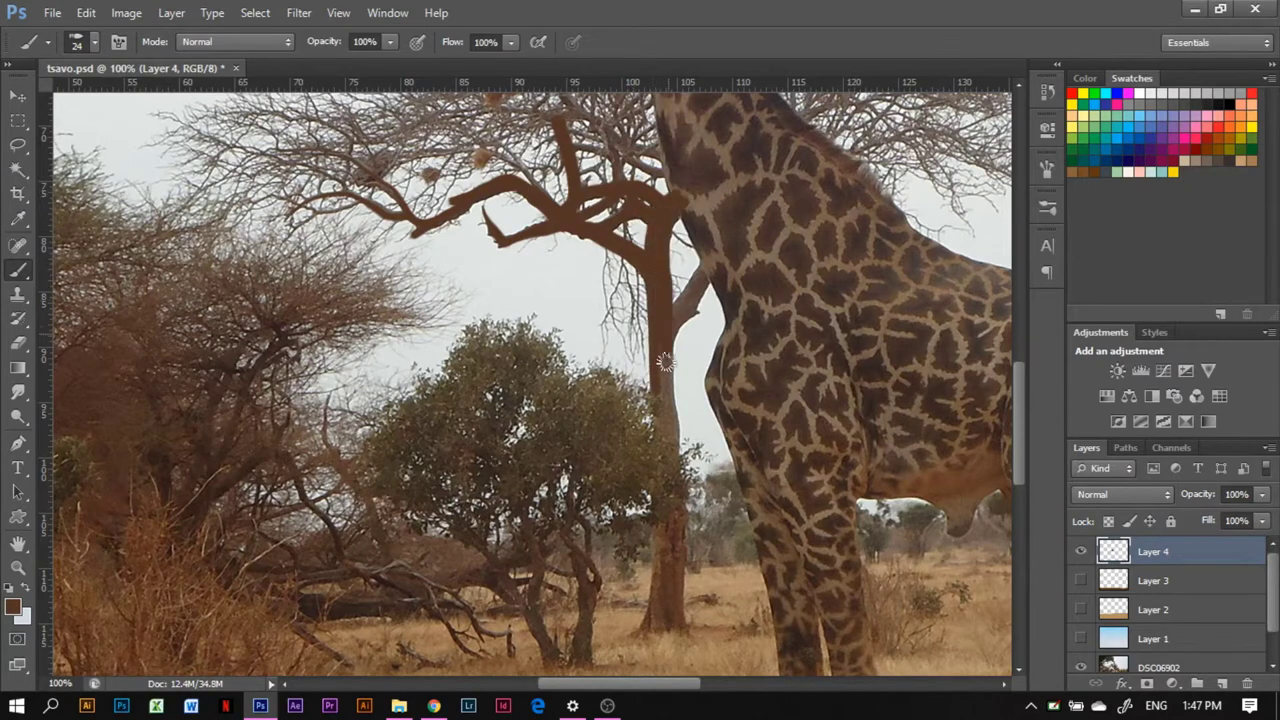
{"action": "mouse_move", "coordinate": [714, 280]}
{"action": "left_mouse_down"}
{"action": "mouse_move", "coordinate": [666, 323]}
{"action": "mouse_move", "coordinate": [640, 630]}
{"action": "mouse_move", "coordinate": [693, 630]}
{"action": "left_mouse_up"}
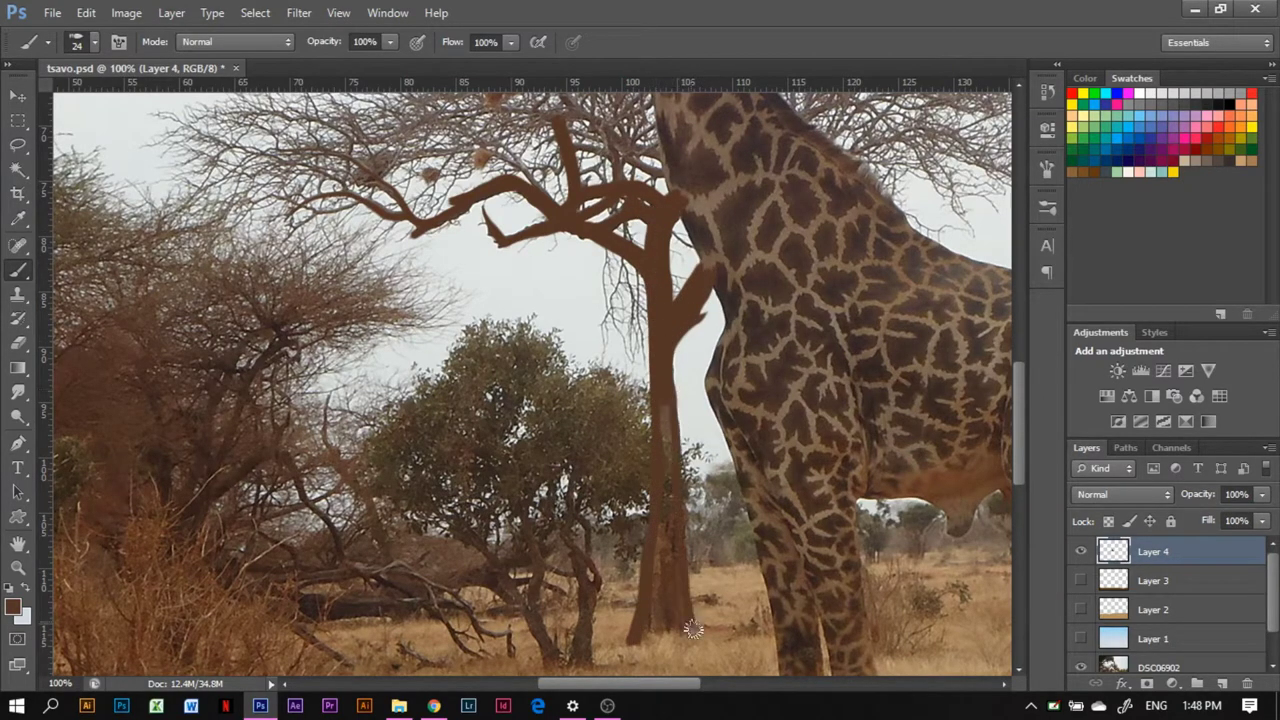
Step: Trace the thin branches with an 11 px brown brush, undoing one stray stroke
{"action": "scroll", "coordinate": [675, 608], "scroll_direction": "up", "scroll_amount": 5}
{"action": "left_click", "coordinate": [86, 41]}
{"action": "key", "text": "Return"}
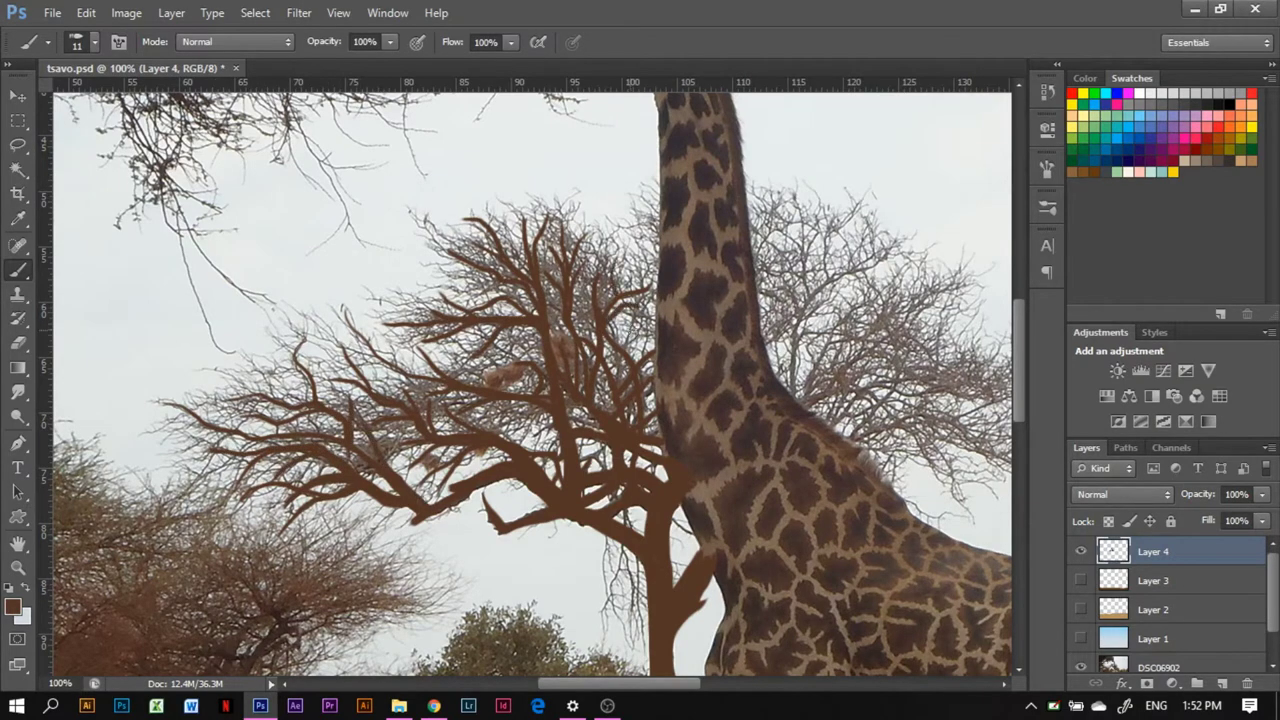
{"action": "left_click_drag", "start_coordinate": [876, 258], "coordinate": [776, 405]}
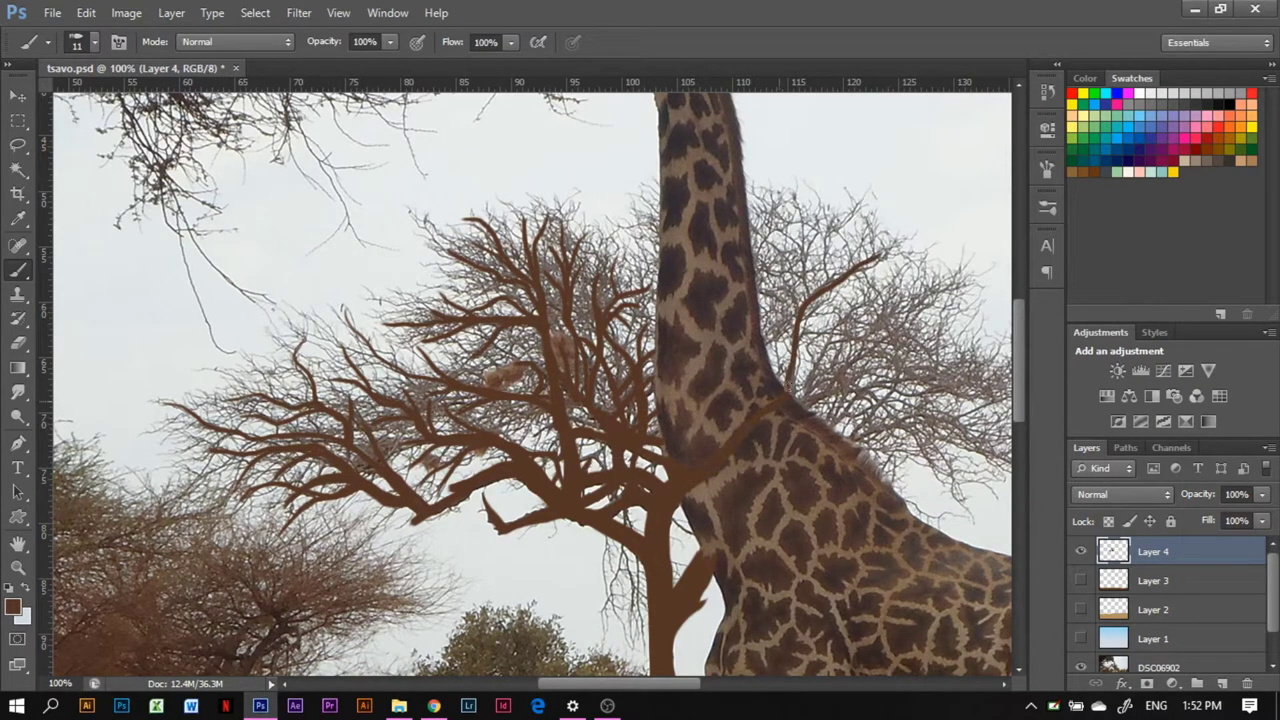
{"action": "key", "text": "ctrl+z"}
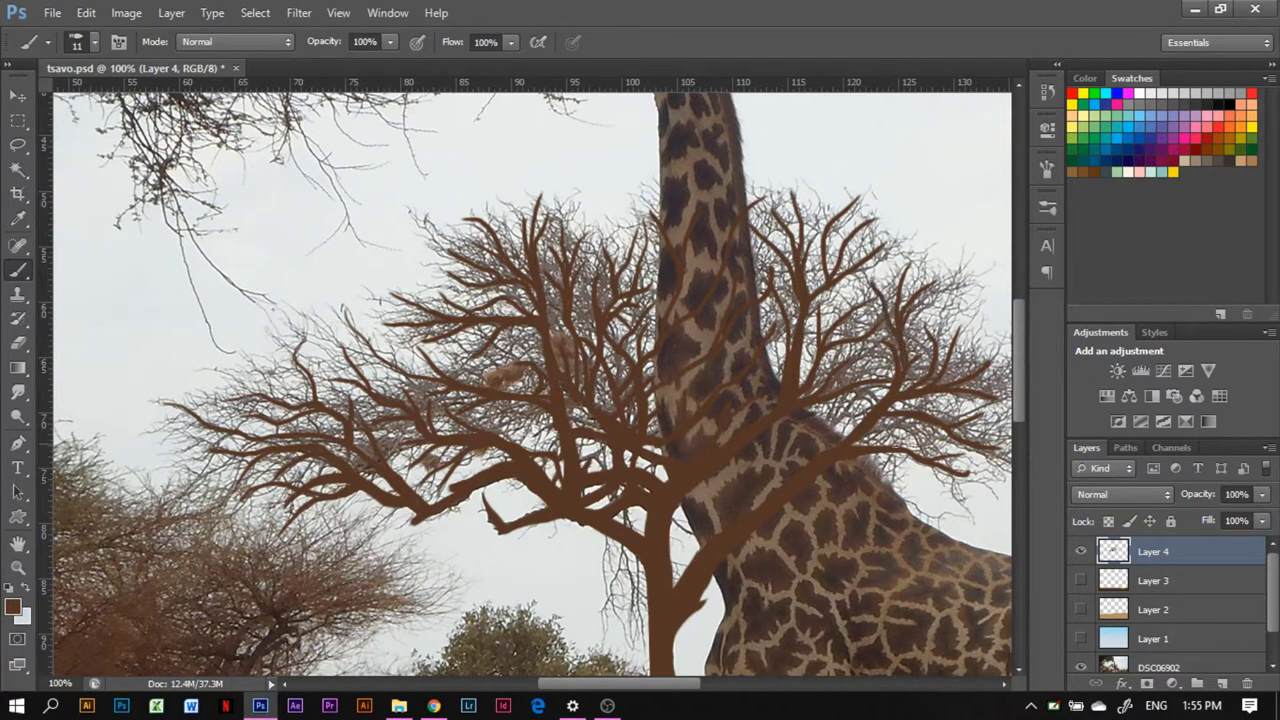
{"action": "left_click_drag", "start_coordinate": [690, 684], "coordinate": [720, 684]}
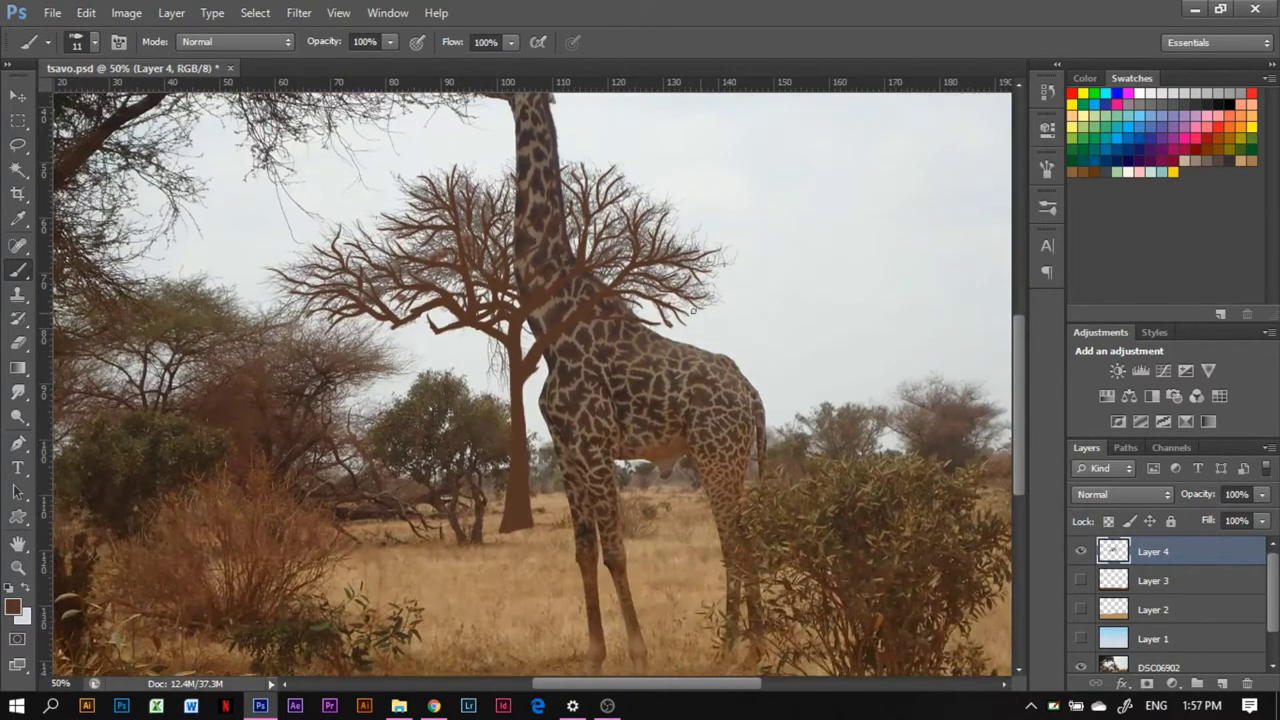
Step: Paint darker branch detail on Layer 5 and group it with Layer 4 as 'tree'
{"action": "left_click", "coordinate": [22, 275]}
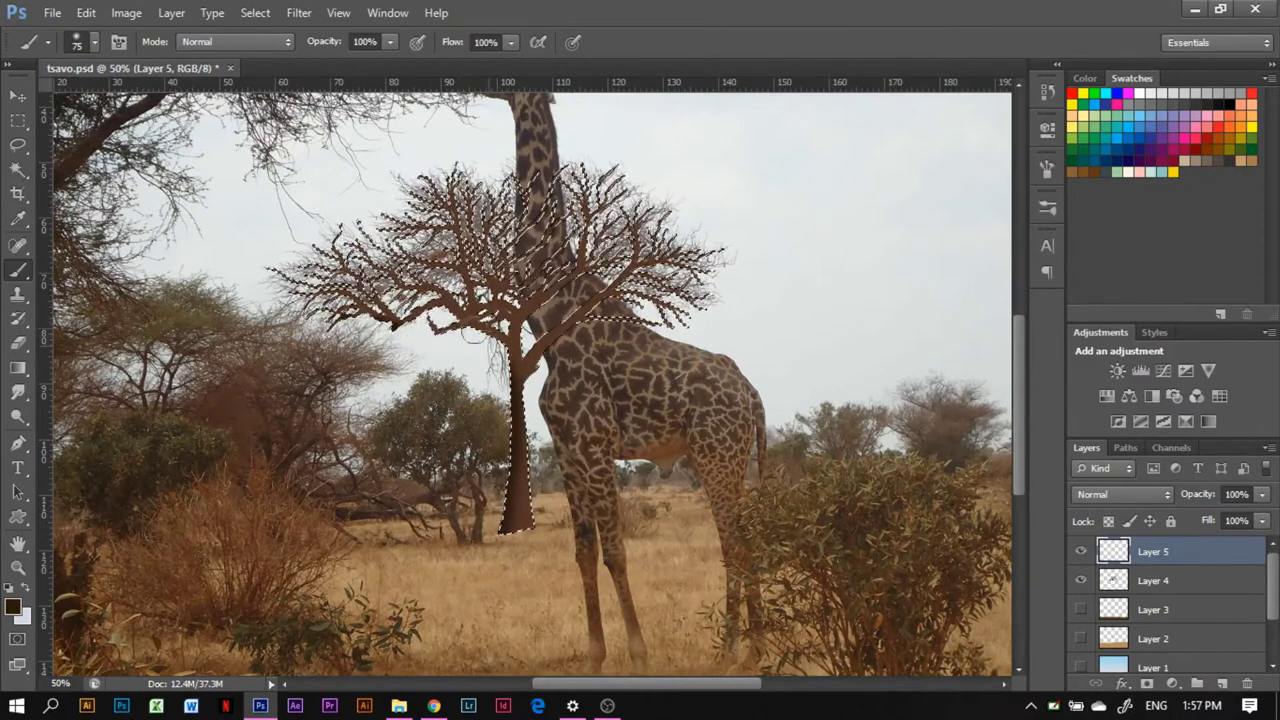
{"action": "scroll", "coordinate": [568, 228], "scroll_direction": "up", "scroll_amount": 2}
{"action": "scroll", "coordinate": [568, 228], "scroll_direction": "up", "scroll_amount": 1}
{"action": "scroll", "coordinate": [568, 228], "scroll_direction": "up", "scroll_amount": 1}
{"action": "scroll", "coordinate": [540, 250], "scroll_direction": "up", "scroll_amount": 4}
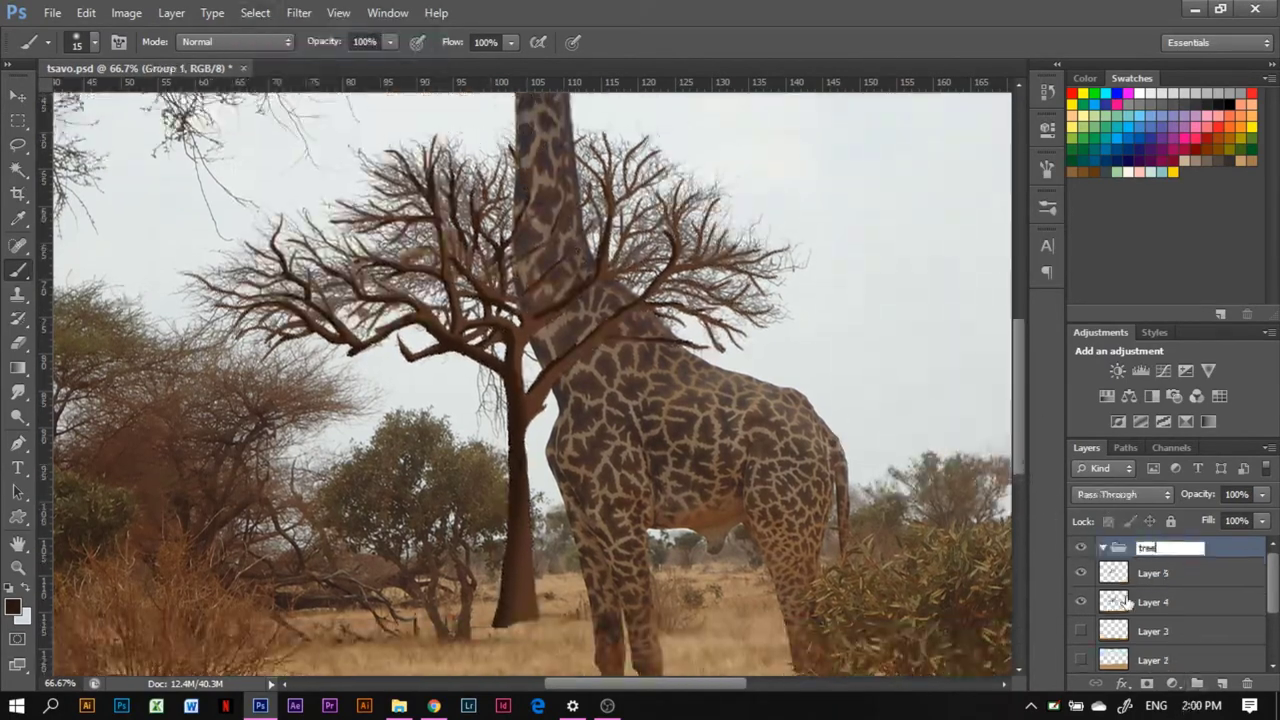
{"action": "key", "text": "Return"}
Step: On new Layer 6, paint dark brown branches over the upper-left tree with a 36 px brush
{"action": "scroll", "coordinate": [1009, 551], "scroll_direction": "down", "scroll_amount": 3, "text": "alt"}
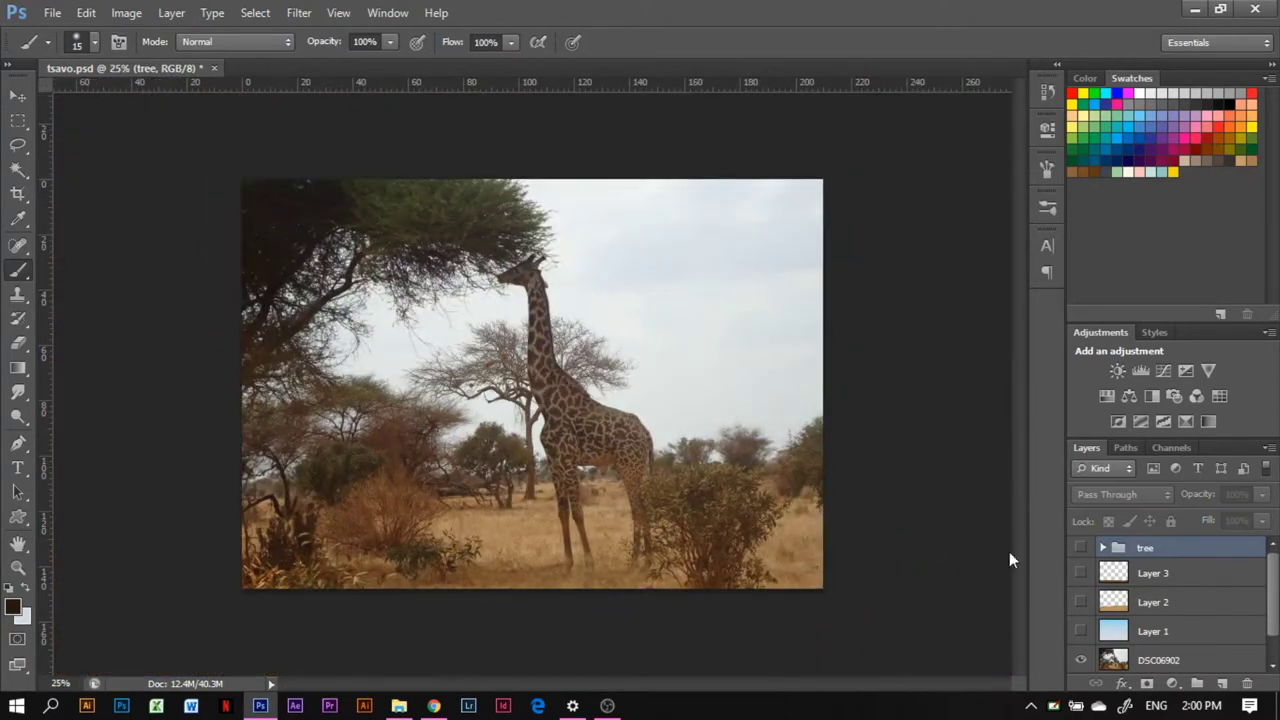
{"action": "left_click", "coordinate": [1222, 683]}
{"action": "scroll", "coordinate": [337, 298], "scroll_direction": "up", "scroll_amount": 3, "text": "alt"}
{"action": "left_click_drag", "start_coordinate": [225, 93], "coordinate": [577, 260]}
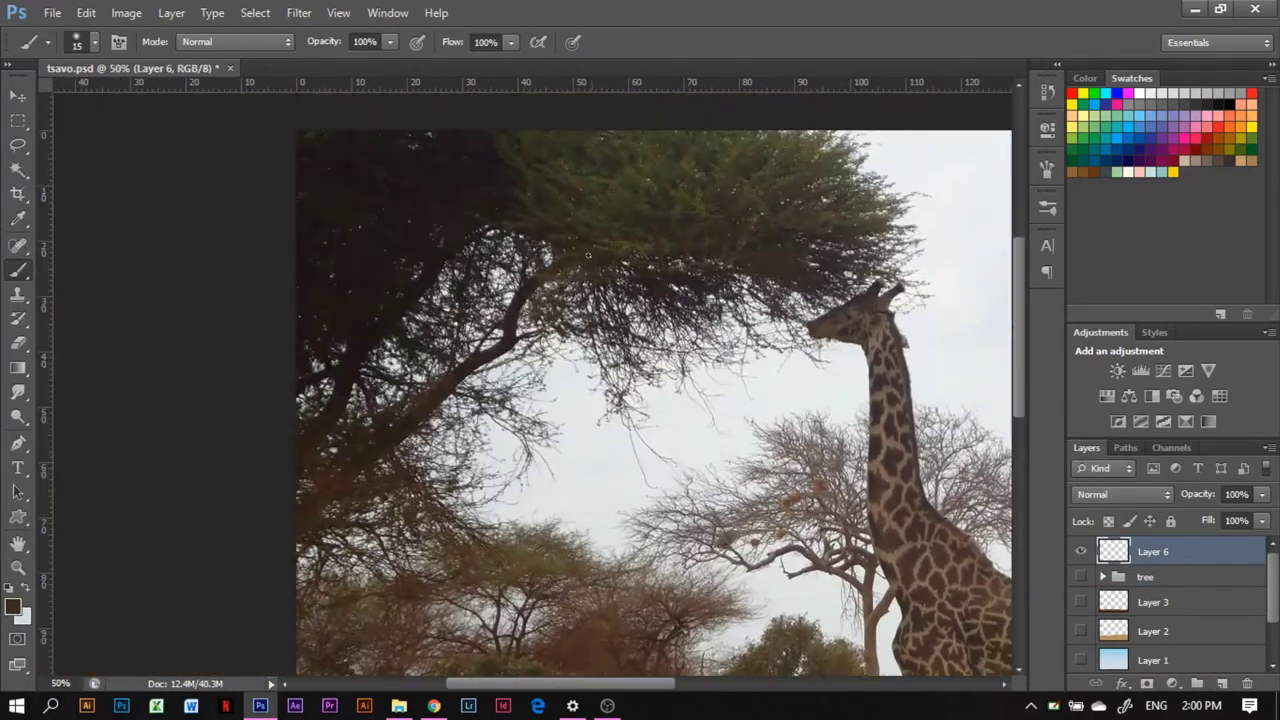
{"action": "key", "text": "bracketright"}
{"action": "key", "text": "bracketright"}
{"action": "key", "text": "bracketright"}
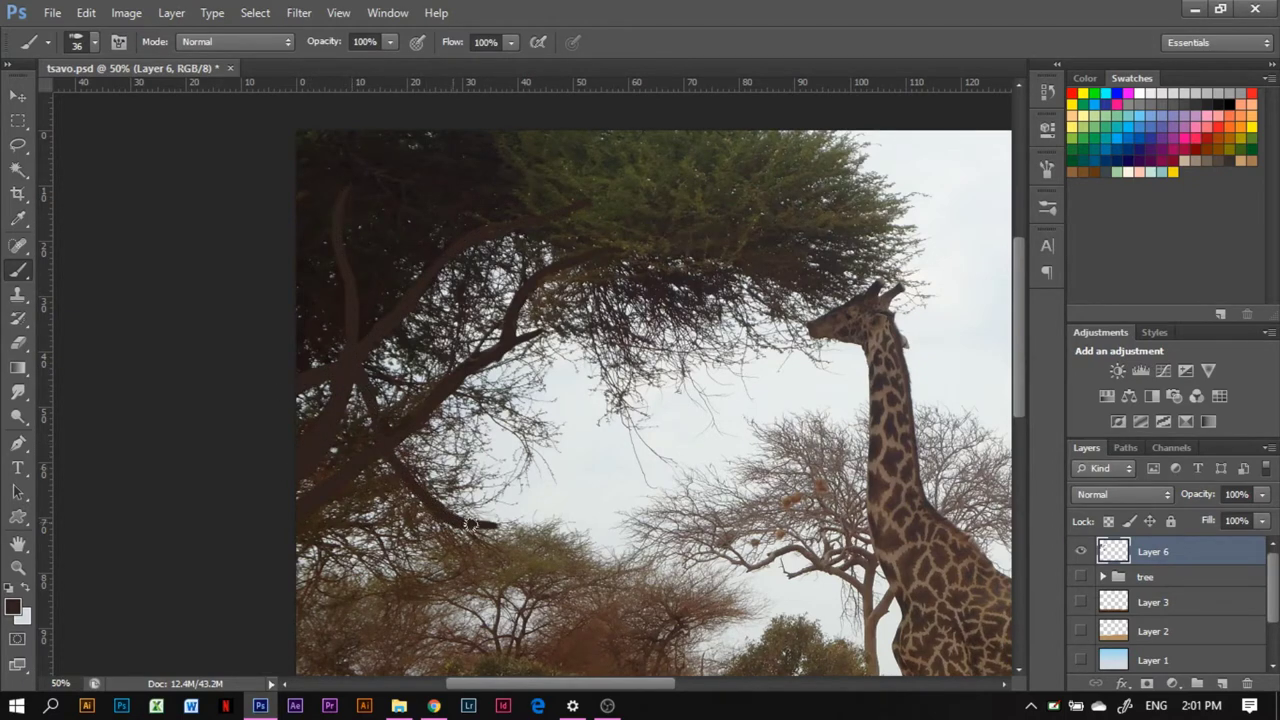
{"action": "left_click_drag", "start_coordinate": [545, 397], "coordinate": [436, 420]}
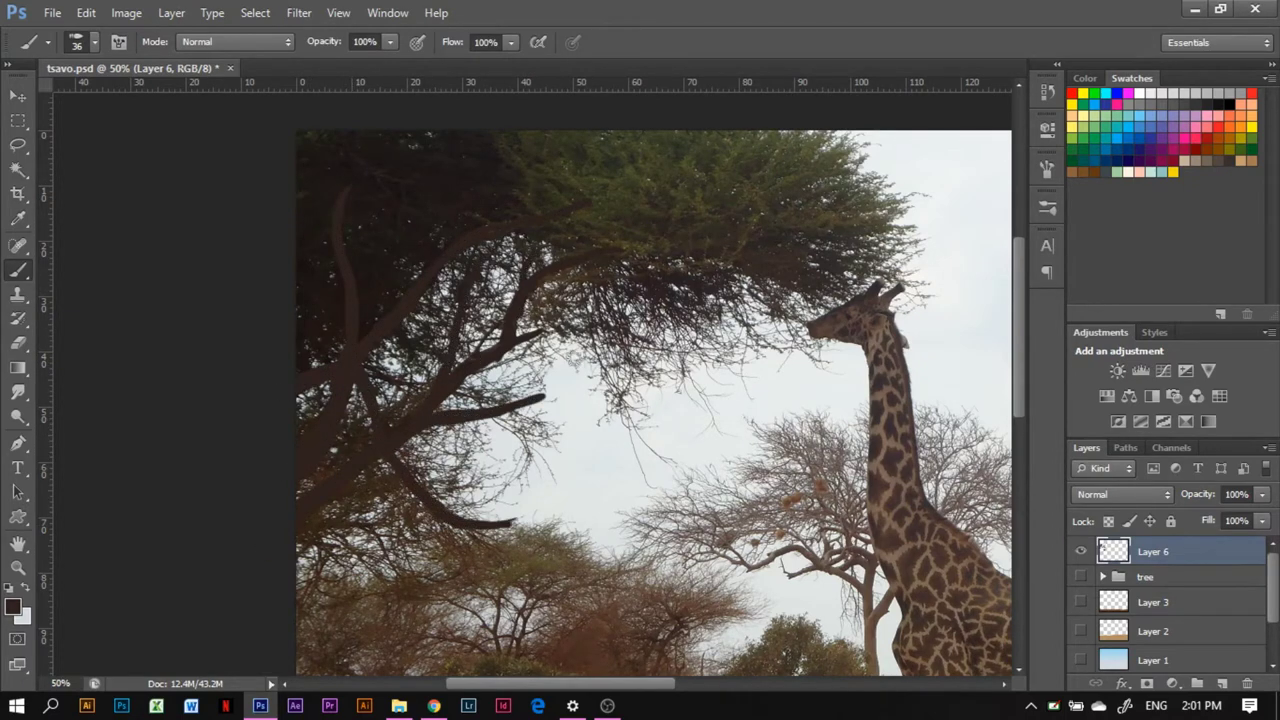
{"action": "key", "text": "ctrl+minus"}
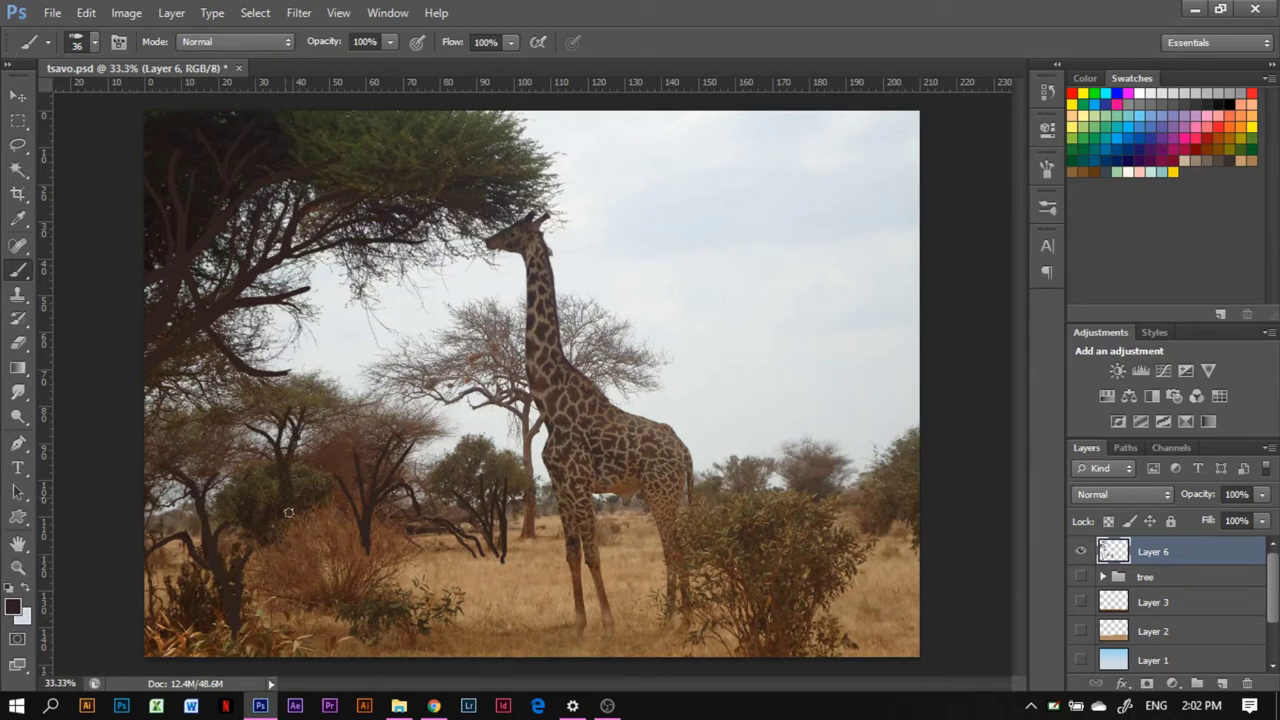
{"action": "key", "text": "ctrl+shift+alt+n"}
Step: Sample the canopy green, paint the upper-left canopy dark green, and pick a new green
{"action": "left_click", "coordinate": [417, 177], "text": "alt"}
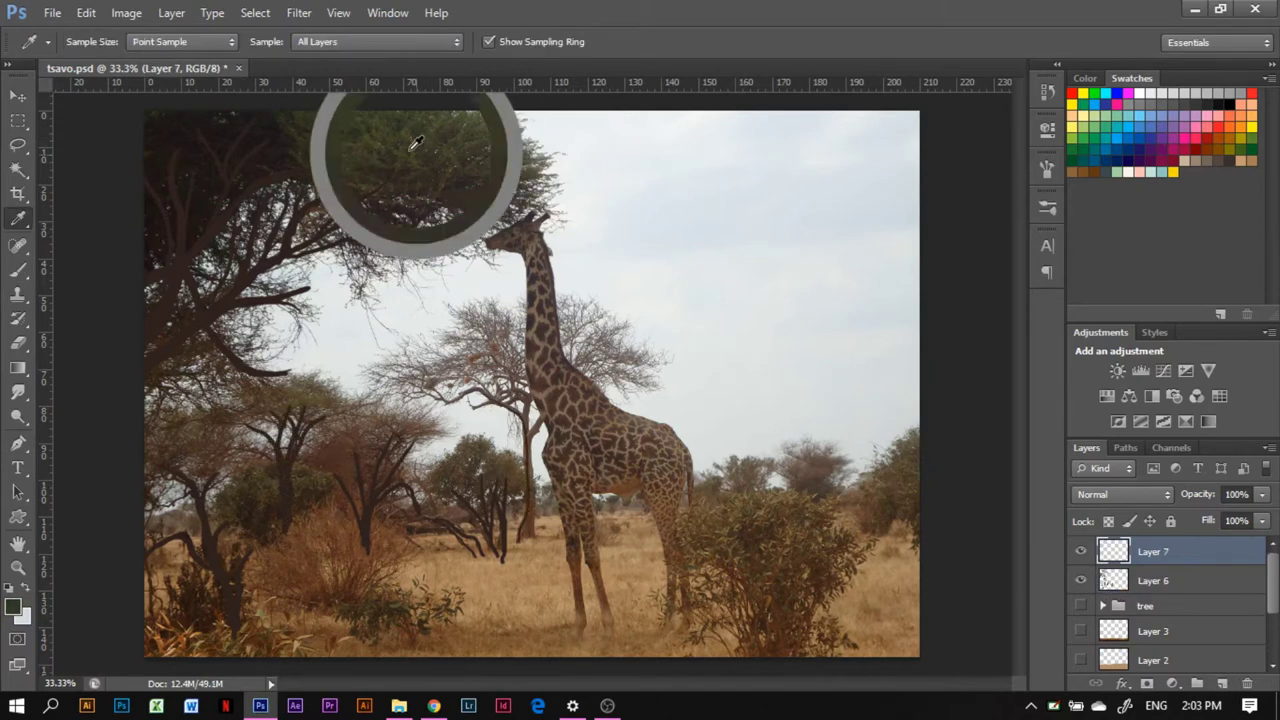
{"action": "right_click", "coordinate": [452, 104]}
{"action": "key", "text": "Return"}
{"action": "mouse_move", "coordinate": [200, 180]}
{"action": "left_mouse_down"}
{"action": "mouse_move", "coordinate": [514, 171]}
{"action": "mouse_move", "coordinate": [114, 280]}
{"action": "left_mouse_up"}
{"action": "left_click", "coordinate": [13, 606]}
{"action": "key", "text": "Return"}
Step: On a new layer, paint leafy strokes over the upper-left canopy with a leaf-shaped brush preset
{"action": "key", "text": "b"}
{"action": "key", "text": "ctrl+shift+alt+n"}
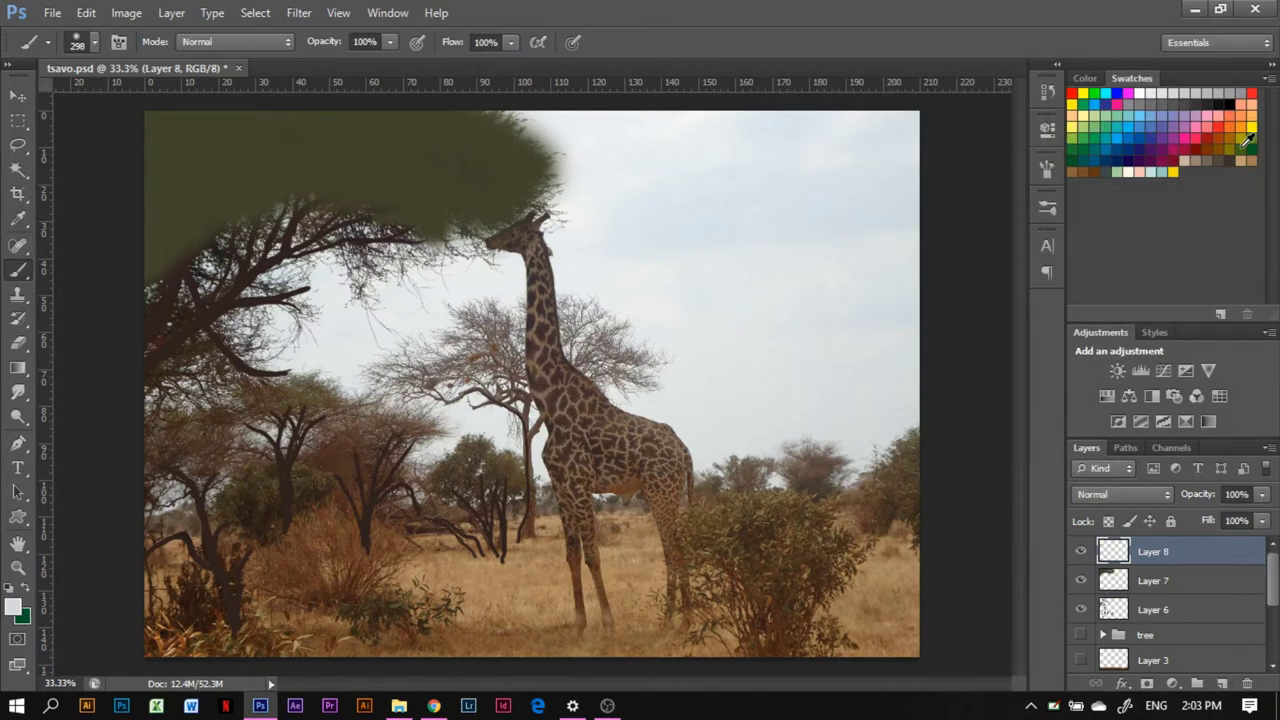
{"action": "left_click", "coordinate": [80, 42]}
{"action": "mouse_move", "coordinate": [214, 218]}
{"action": "left_mouse_down"}
{"action": "mouse_move", "coordinate": [221, 249]}
{"action": "mouse_move", "coordinate": [215, 212]}
{"action": "mouse_move", "coordinate": [266, 162]}
{"action": "left_mouse_up"}
{"action": "double_click", "coordinate": [159, 197]}
{"action": "right_click", "coordinate": [266, 162]}
{"action": "left_click_drag", "start_coordinate": [414, 100], "coordinate": [520, 130]}
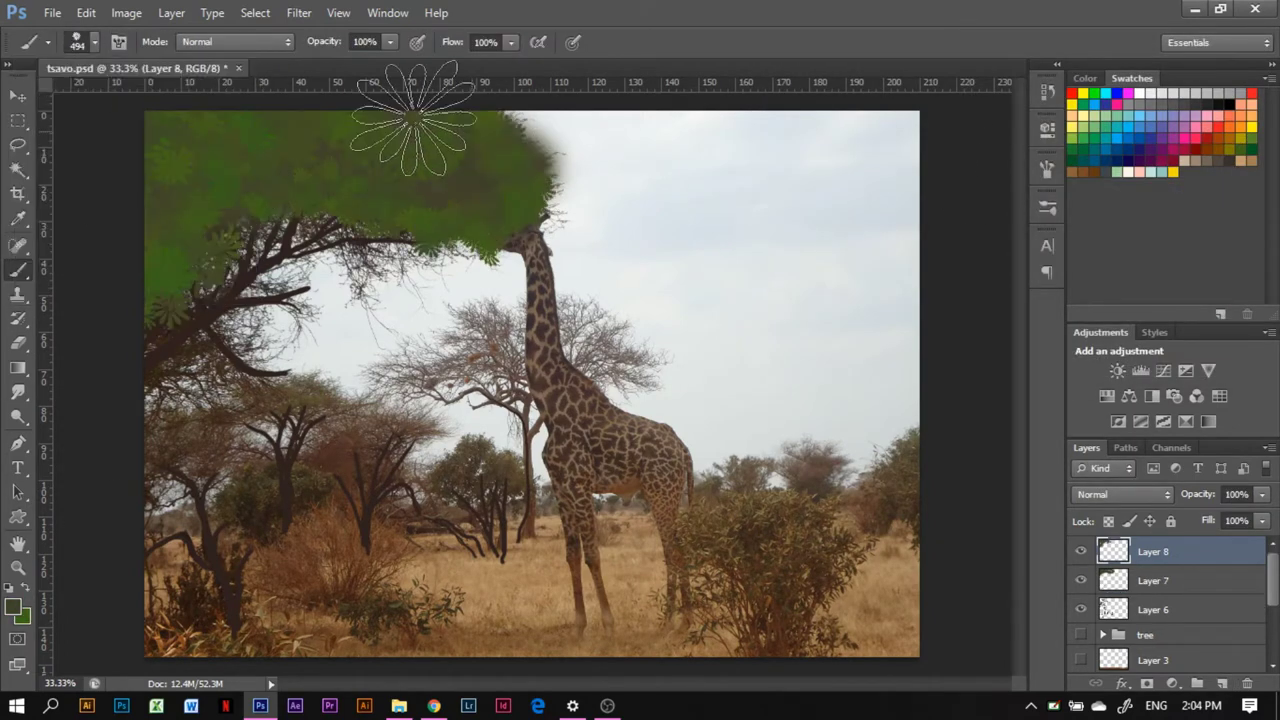
{"action": "left_click_drag", "start_coordinate": [160, 440], "coordinate": [320, 520]}
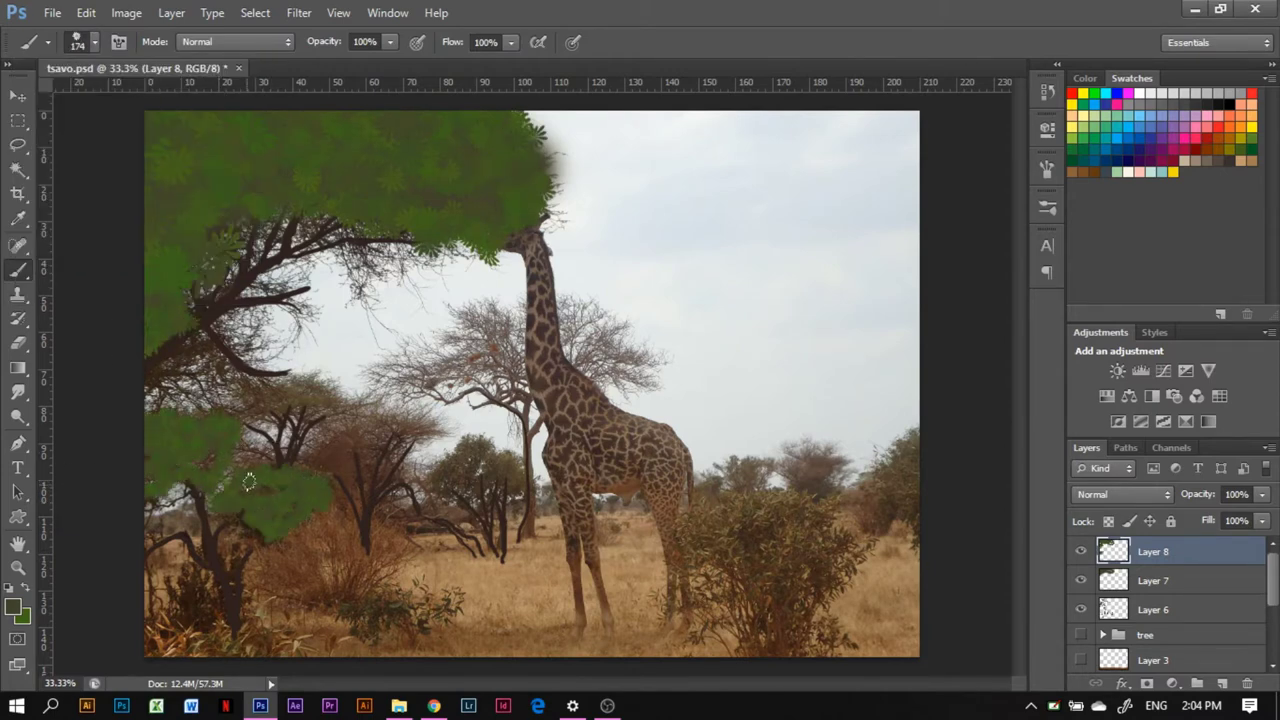
{"action": "key", "text": "ctrl+z"}
Step: On a new layer, paint green foliage over the lower-left trees and right background trees
{"action": "left_click", "coordinate": [1145, 635]}
{"action": "key", "text": "ctrl+shift+alt+n"}
{"action": "left_click_drag", "start_coordinate": [170, 430], "coordinate": [420, 450]}
{"action": "left_click_drag", "start_coordinate": [240, 480], "coordinate": [320, 510]}
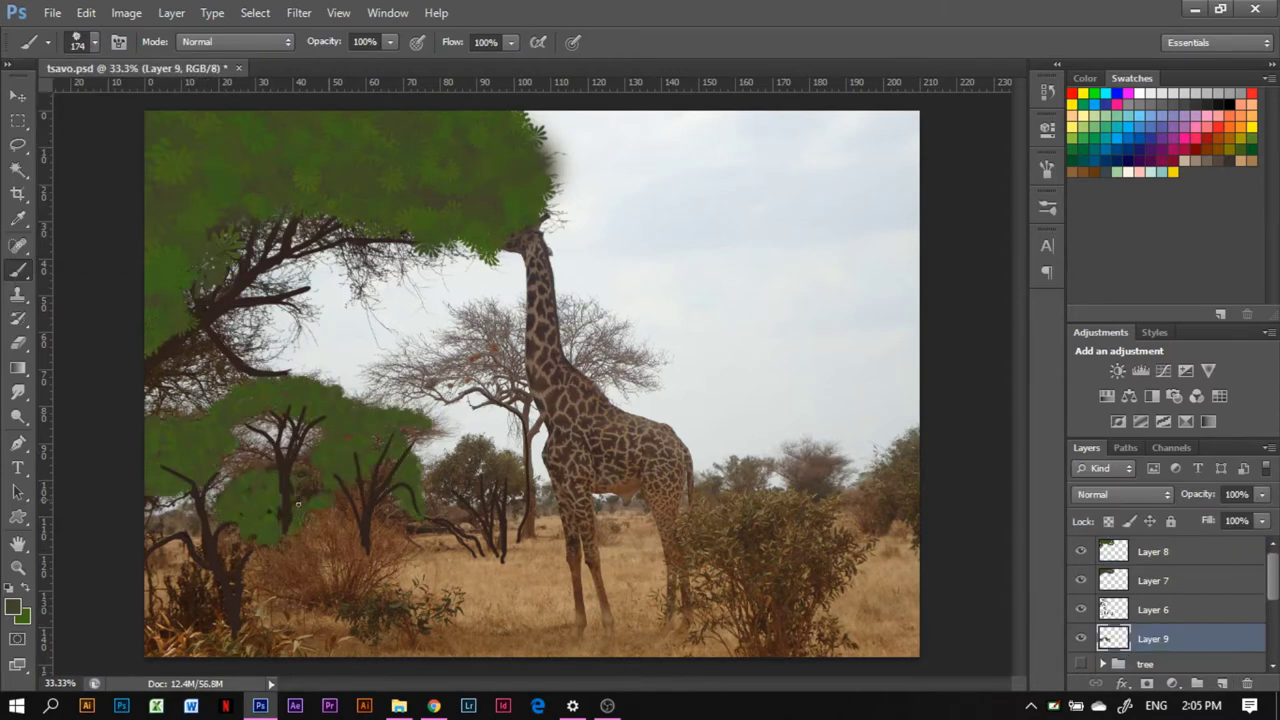
{"action": "left_click_drag", "start_coordinate": [430, 480], "coordinate": [494, 479]}
{"action": "left_click_drag", "start_coordinate": [905, 455], "coordinate": [700, 480]}
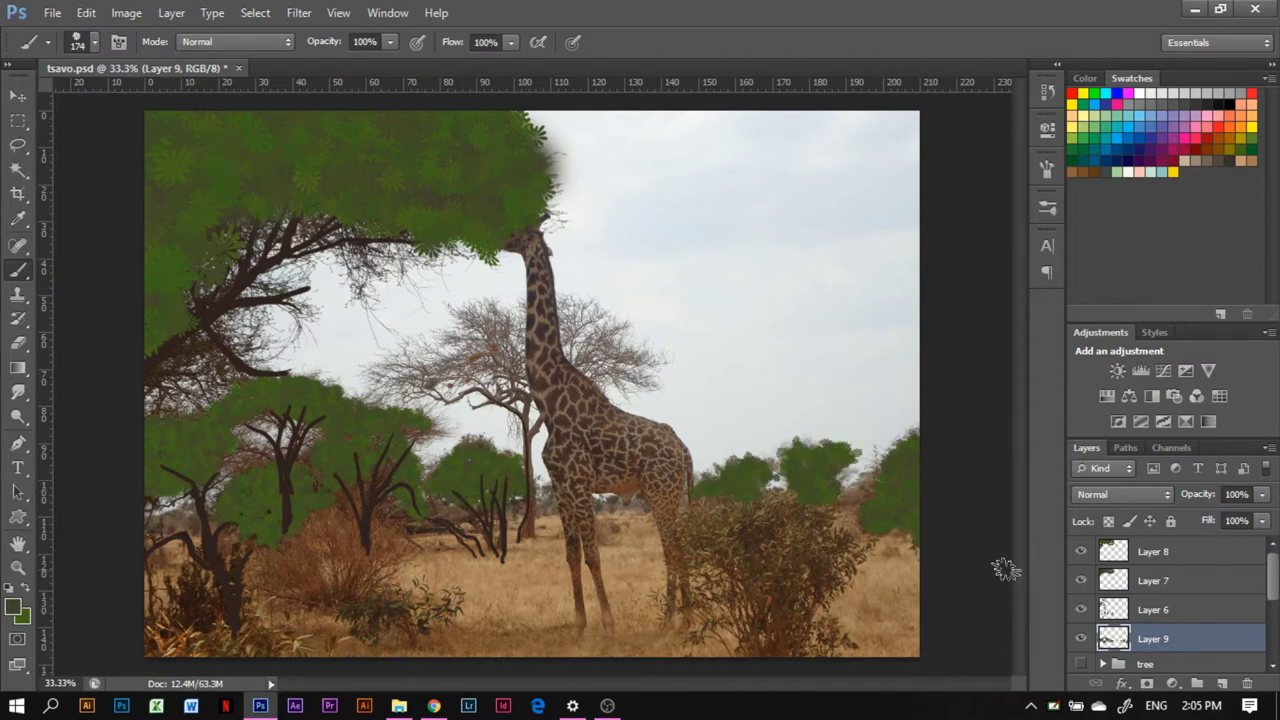
Step: On a new layer, paint yellow-green leaves over the top canopy, central bare tree and right bushes
{"action": "key", "text": "ctrl+shift+alt+n"}
{"action": "mouse_move", "coordinate": [446, 213]}
{"action": "left_mouse_down"}
{"action": "mouse_move", "coordinate": [460, 142]}
{"action": "mouse_move", "coordinate": [200, 190]}
{"action": "left_mouse_up"}
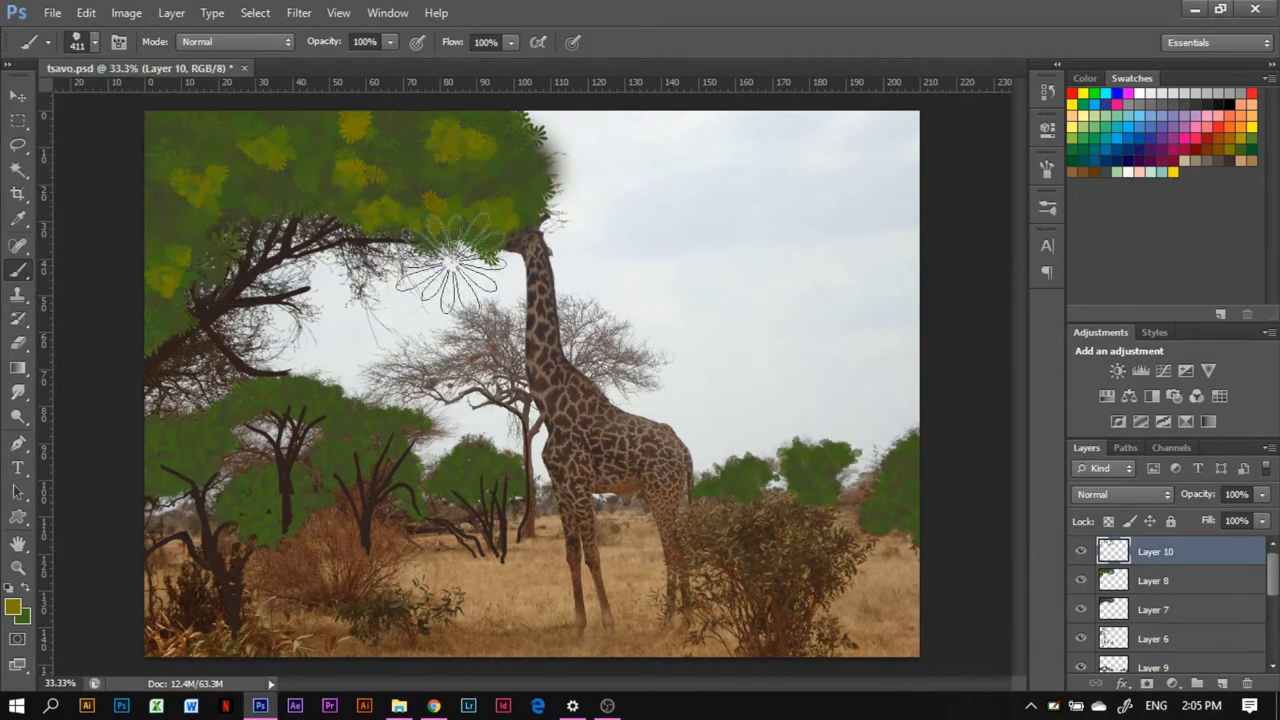
{"action": "mouse_move", "coordinate": [180, 135]}
{"action": "left_mouse_down"}
{"action": "mouse_move", "coordinate": [300, 420]}
{"action": "mouse_move", "coordinate": [255, 507]}
{"action": "mouse_move", "coordinate": [400, 440]}
{"action": "left_mouse_up"}
{"action": "left_click_drag", "start_coordinate": [400, 380], "coordinate": [650, 340]}
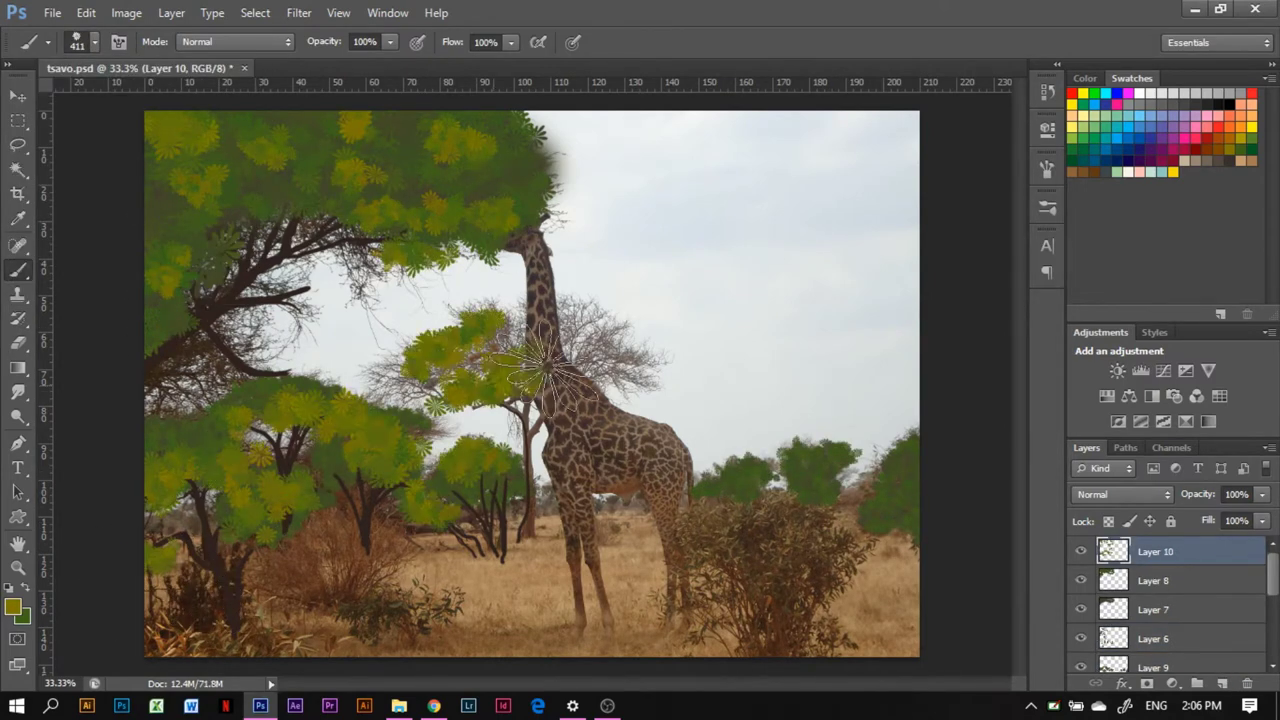
{"action": "left_click_drag", "start_coordinate": [460, 300], "coordinate": [660, 320]}
{"action": "left_click_drag", "start_coordinate": [400, 350], "coordinate": [380, 380]}
{"action": "left_click_drag", "start_coordinate": [910, 450], "coordinate": [720, 465]}
Step: Paint green foliage on the lower-right bush, then add sampled brown stems into it
{"action": "left_click", "coordinate": [1222, 683]}
{"action": "left_click_drag", "start_coordinate": [770, 575], "coordinate": [830, 580]}
{"action": "left_click", "coordinate": [725, 570], "text": "alt"}
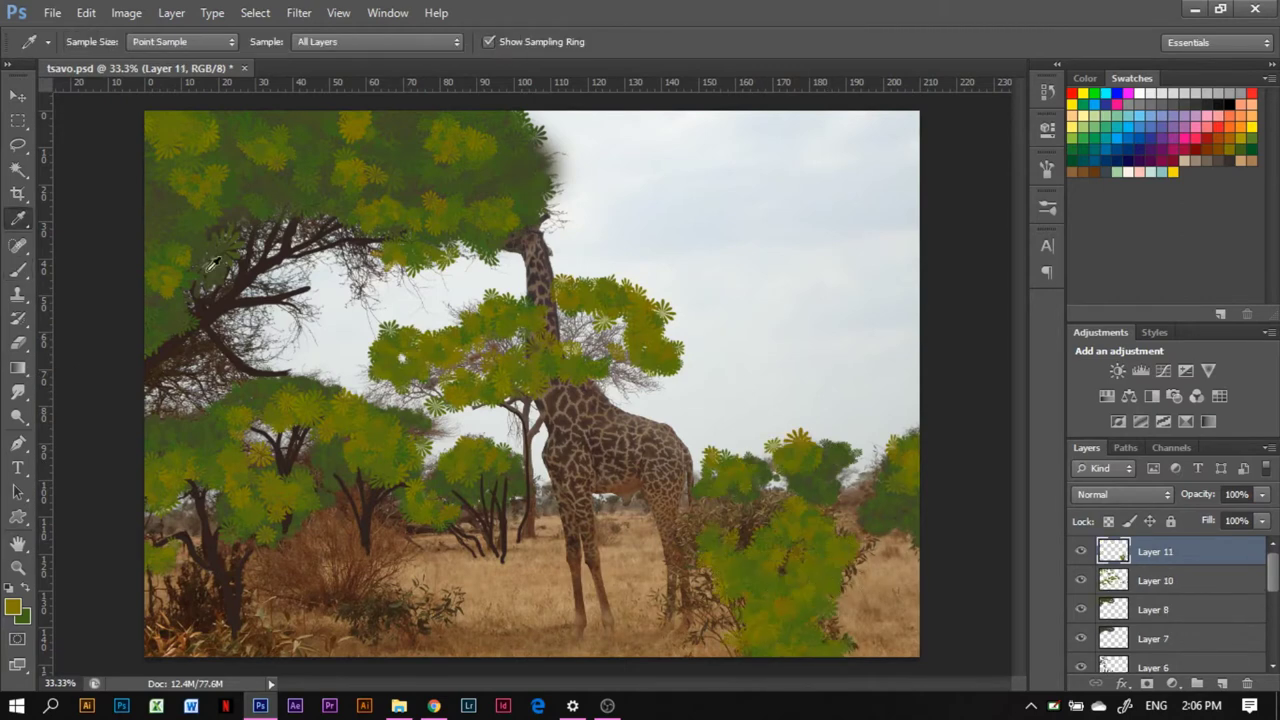
{"action": "left_click", "coordinate": [85, 42]}
{"action": "double_click", "coordinate": [159, 188]}
{"action": "left_click_drag", "start_coordinate": [745, 640], "coordinate": [728, 565]}
{"action": "mouse_move", "coordinate": [770, 640]}
{"action": "left_mouse_down"}
{"action": "mouse_move", "coordinate": [785, 545]}
{"action": "mouse_move", "coordinate": [805, 520]}
{"action": "left_mouse_up"}
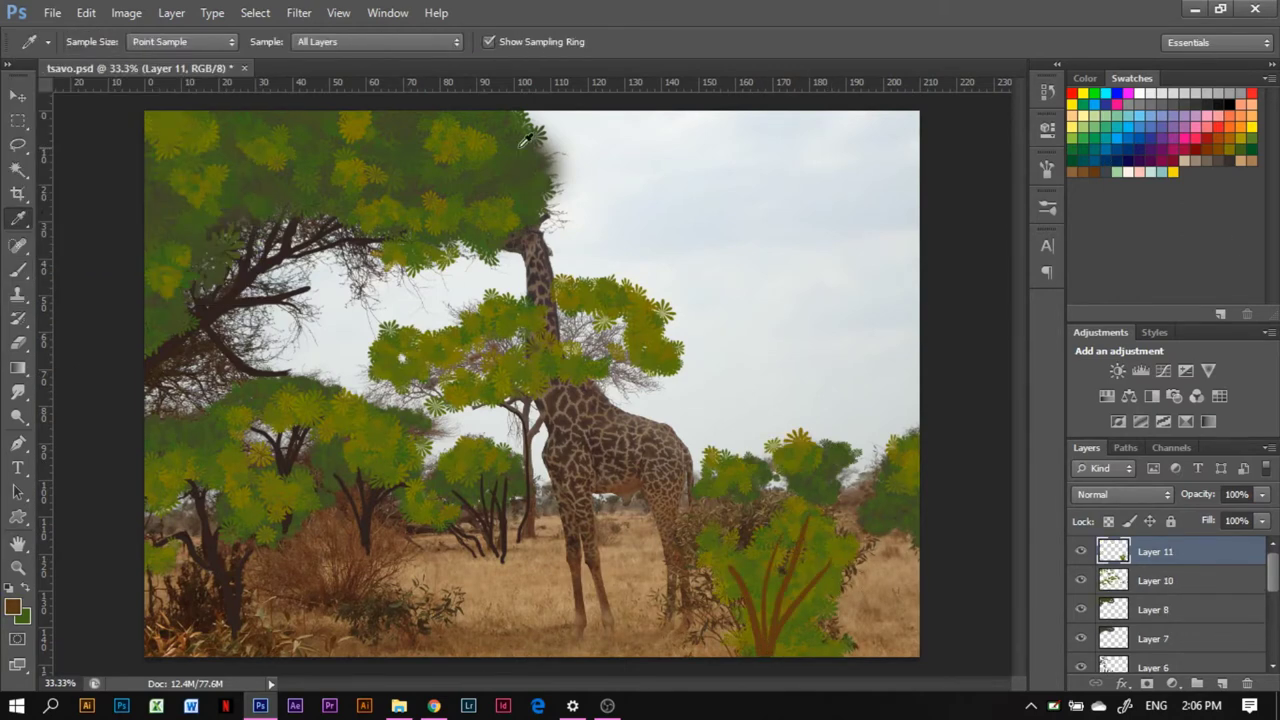
Step: Switch back to green with the 69 px star-shaped leaf brush and add more foliage to the right bush
{"action": "left_click", "coordinate": [163, 228], "text": "alt"}
{"action": "left_click", "coordinate": [85, 42]}
{"action": "scroll", "coordinate": [213, 264], "scroll_direction": "down", "scroll_amount": 3}
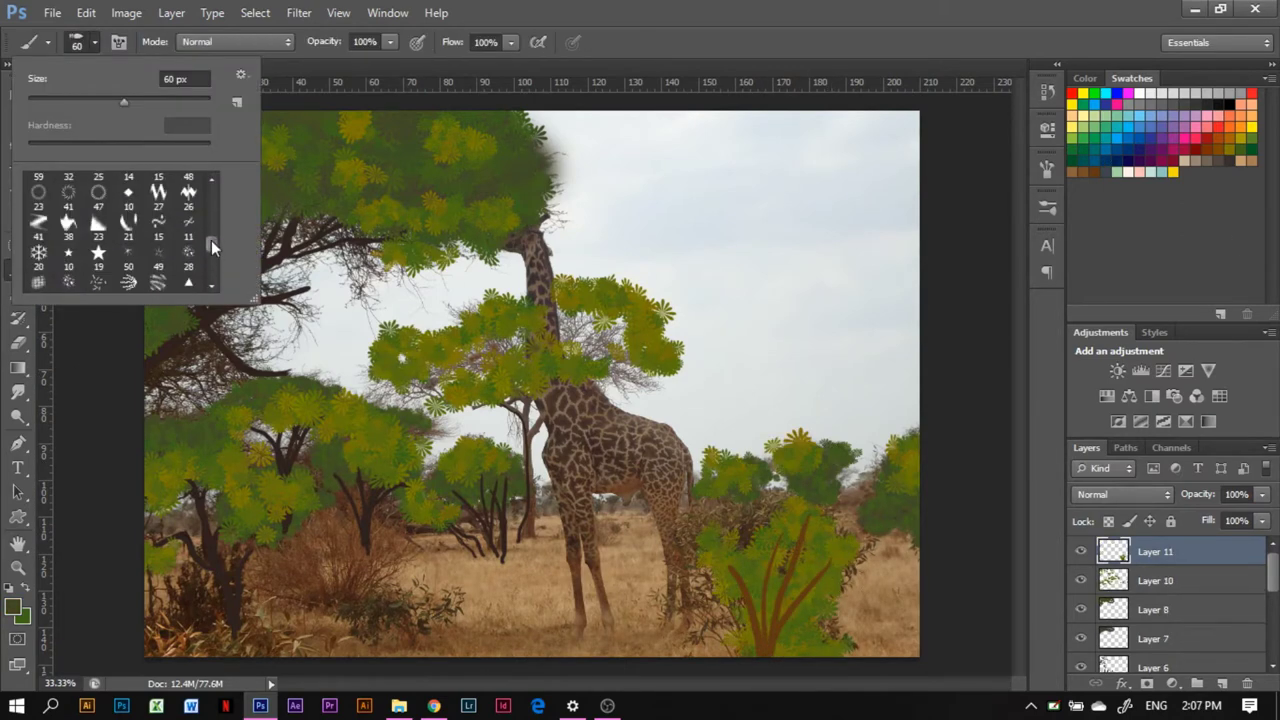
{"action": "scroll", "coordinate": [211, 255], "scroll_direction": "up", "scroll_amount": 3}
{"action": "left_click", "coordinate": [188, 188]}
{"action": "left_click_drag", "start_coordinate": [712, 492], "coordinate": [740, 580]}
{"action": "mouse_move", "coordinate": [830, 580]}
{"action": "left_mouse_down"}
{"action": "mouse_move", "coordinate": [695, 520]}
{"action": "mouse_move", "coordinate": [720, 610]}
{"action": "left_mouse_up"}
Step: Add another foliage layer, paint green over the right bush, and sample brown from the branches
{"action": "left_click", "coordinate": [1155, 667]}
{"action": "left_click", "coordinate": [1222, 683]}
{"action": "left_click", "coordinate": [1201, 561]}
{"action": "left_click_drag", "start_coordinate": [840, 500], "coordinate": [780, 530]}
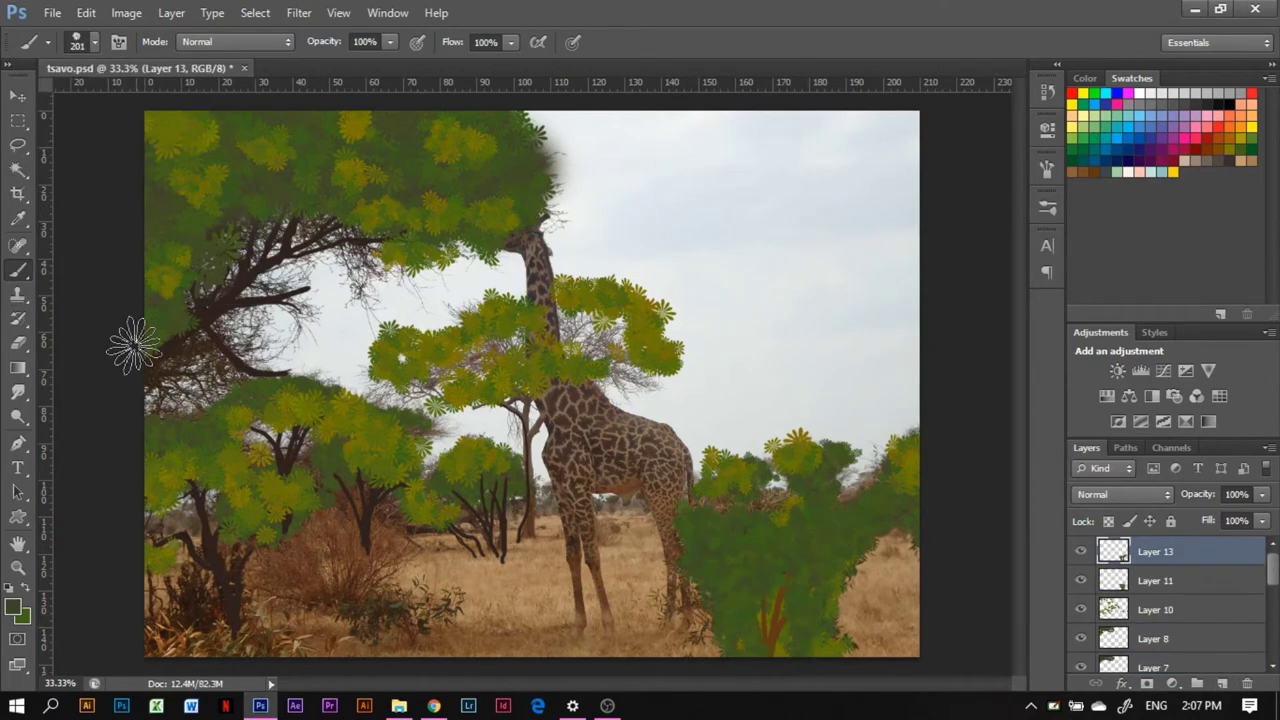
{"action": "key", "text": "i"}
{"action": "left_click", "coordinate": [347, 549]}
{"action": "key", "text": "ctrl+shift+alt+n"}
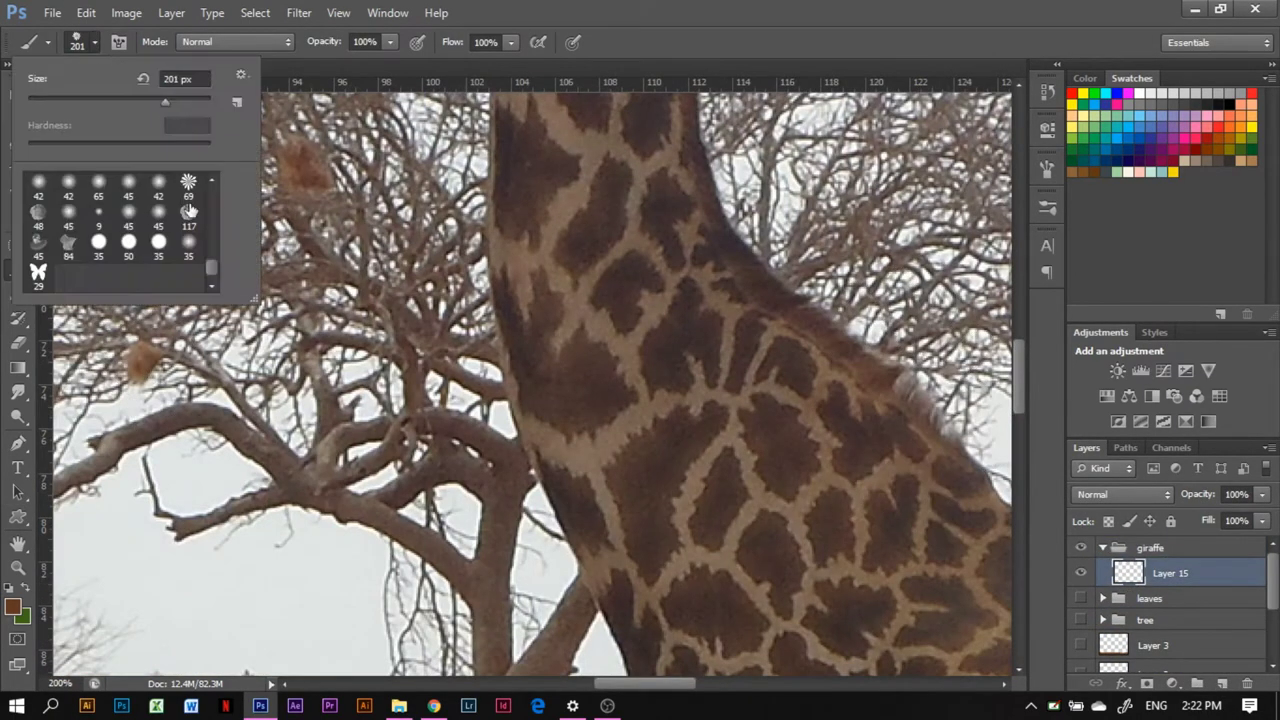
Step: Paint the giraffe's dark eye and light horn tips with a bristle brush on new layers
{"action": "scroll", "coordinate": [190, 210], "scroll_direction": "down", "scroll_amount": 5}
{"action": "left_click", "coordinate": [157, 186]}
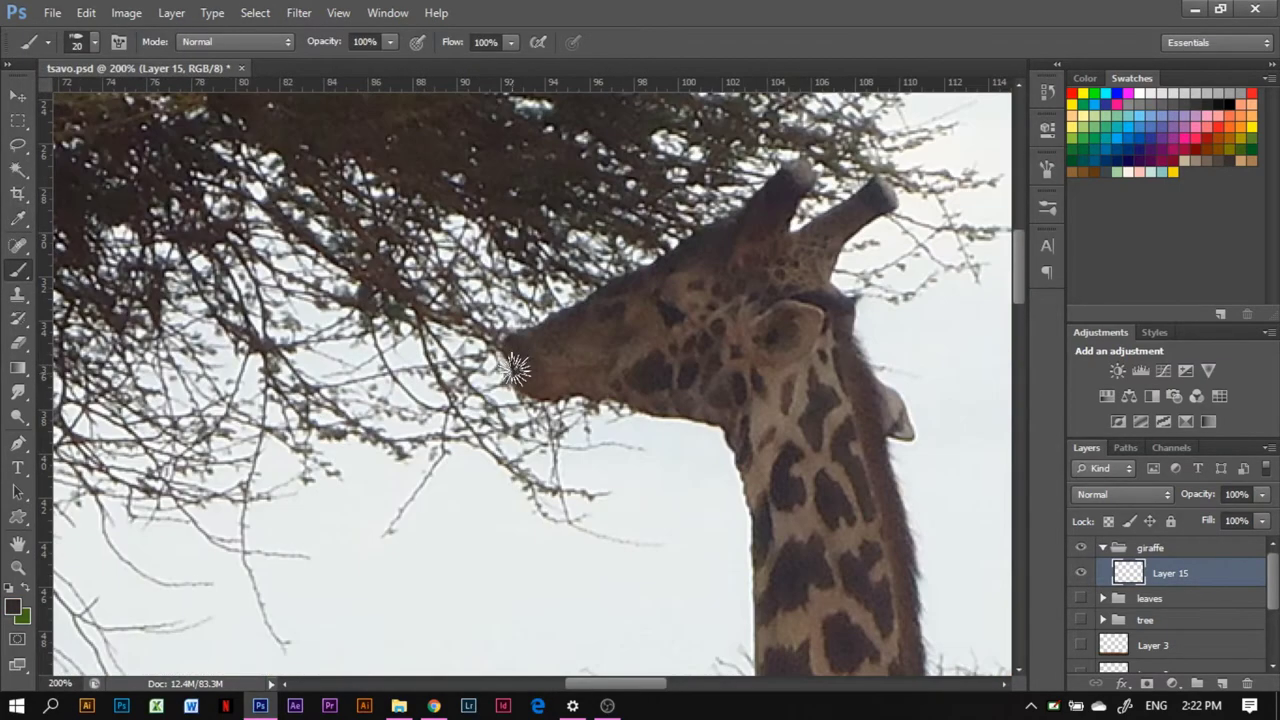
{"action": "key", "text": "ctrl+alt+shift+n"}
{"action": "left_click_drag", "start_coordinate": [660, 298], "coordinate": [676, 318]}
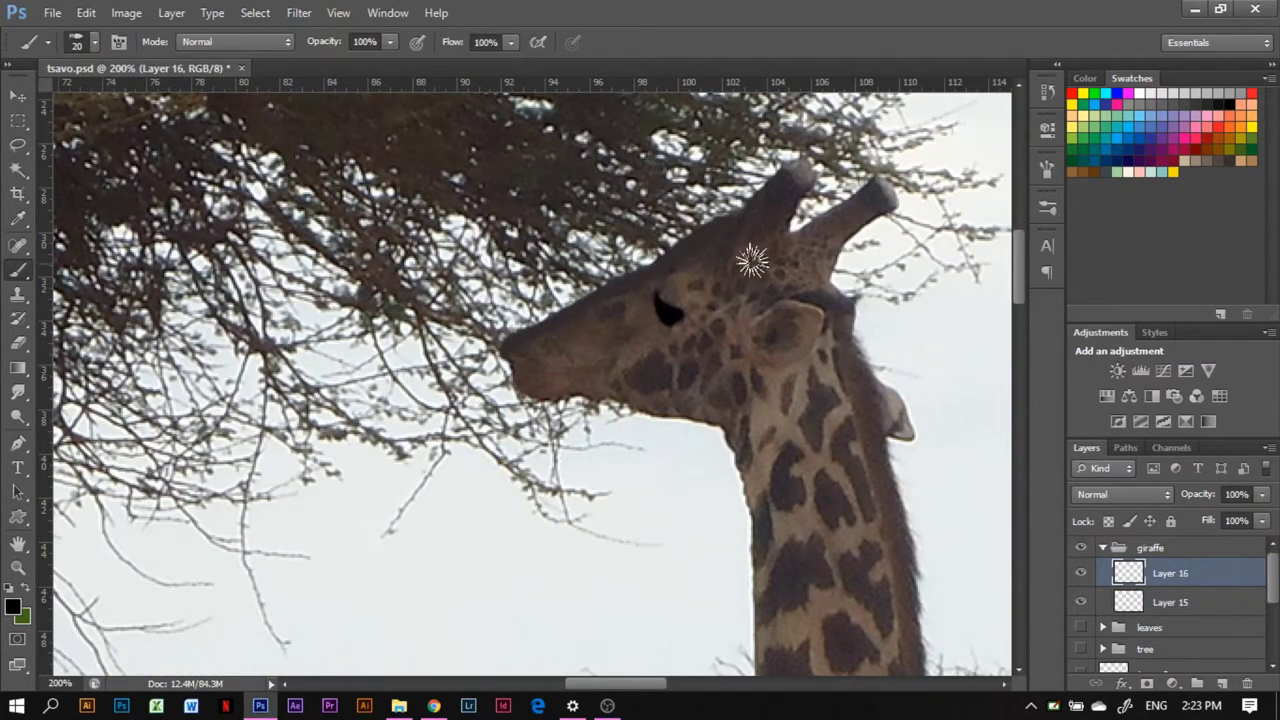
{"action": "key", "text": "alt+bracketleft"}
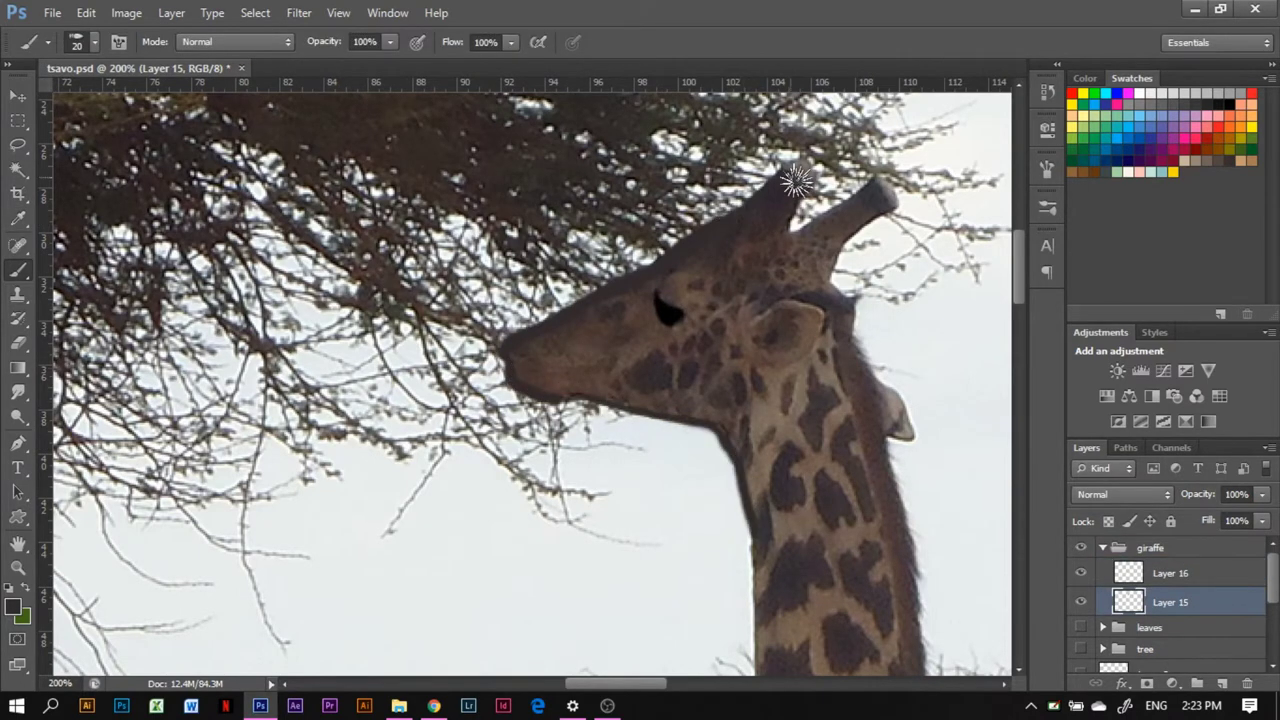
{"action": "left_click", "coordinate": [809, 182], "text": "alt"}
Step: Sample a colour from the giraffe's head and add a new layer for the outline
{"action": "key", "text": "ctrl+alt+shift+n"}
{"action": "key", "text": "ctrl+bracketleft"}
{"action": "left_click", "coordinate": [884, 186]}
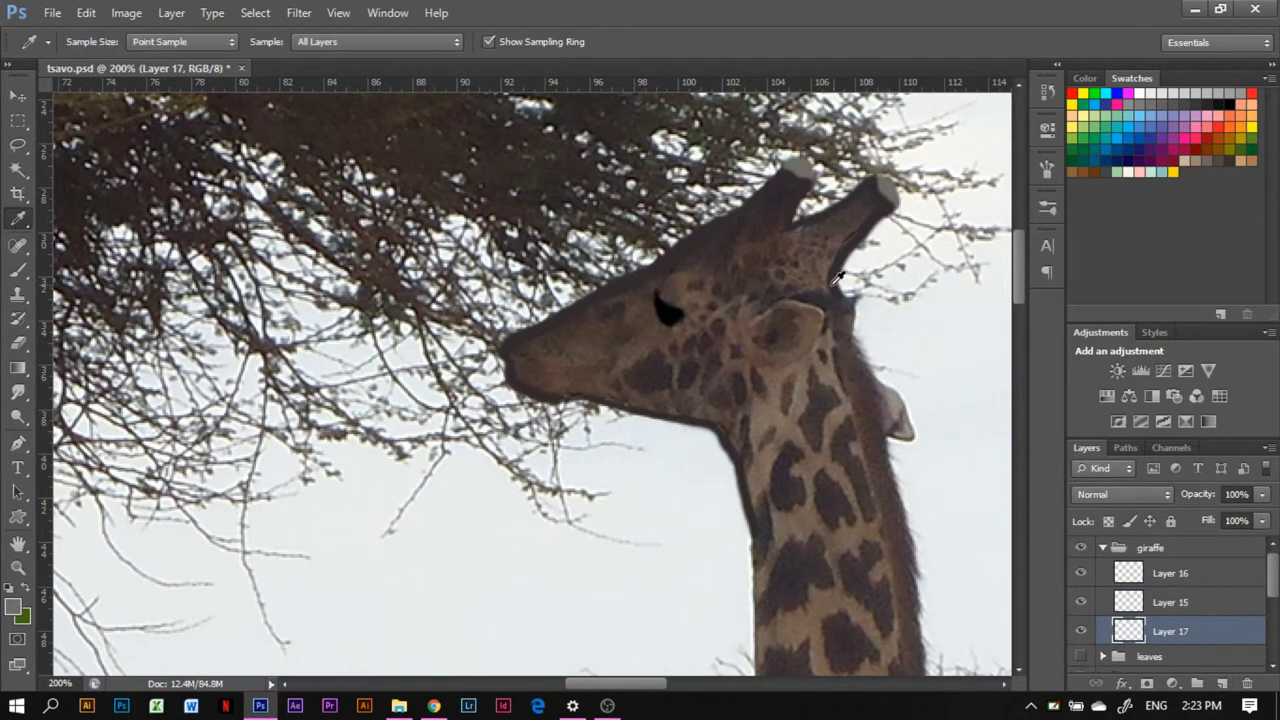
{"action": "key", "text": "b"}
{"action": "key", "text": "ctrl+alt+shift+n"}
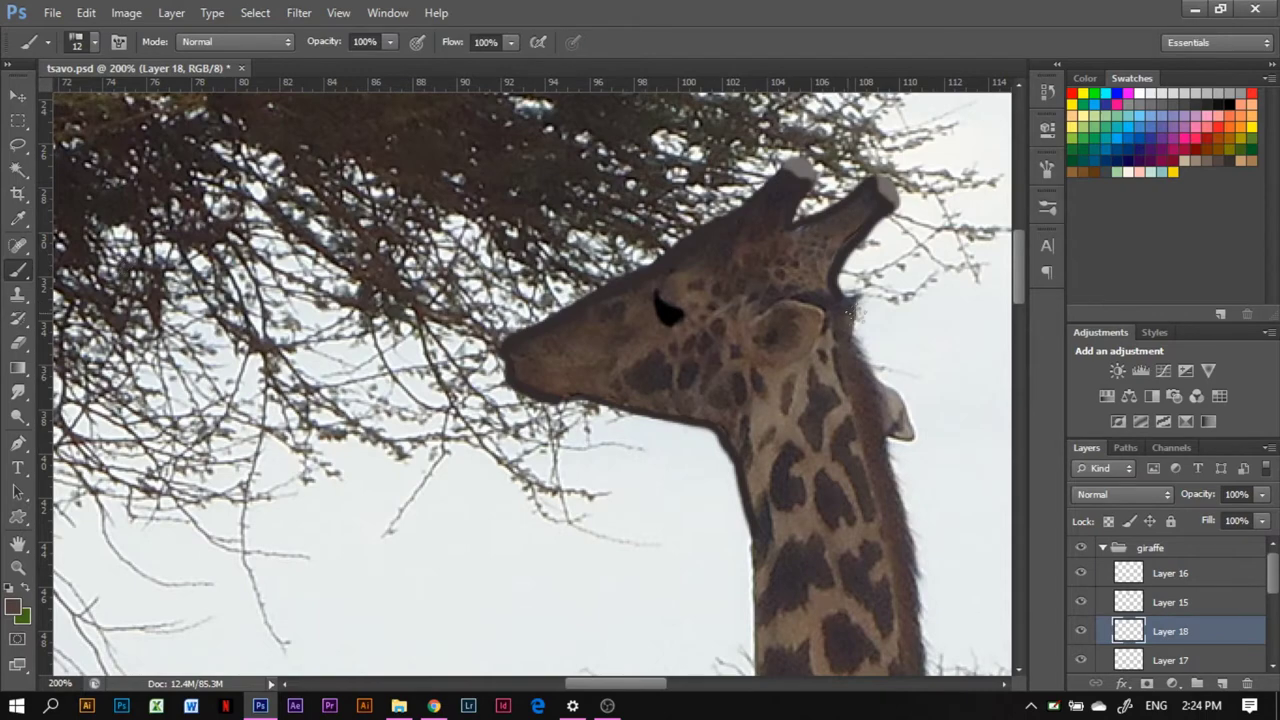
Step: Trace dark outlines down the giraffe's front legs to the hooves
{"action": "scroll", "coordinate": [870, 442], "scroll_direction": "down", "scroll_amount": 3}
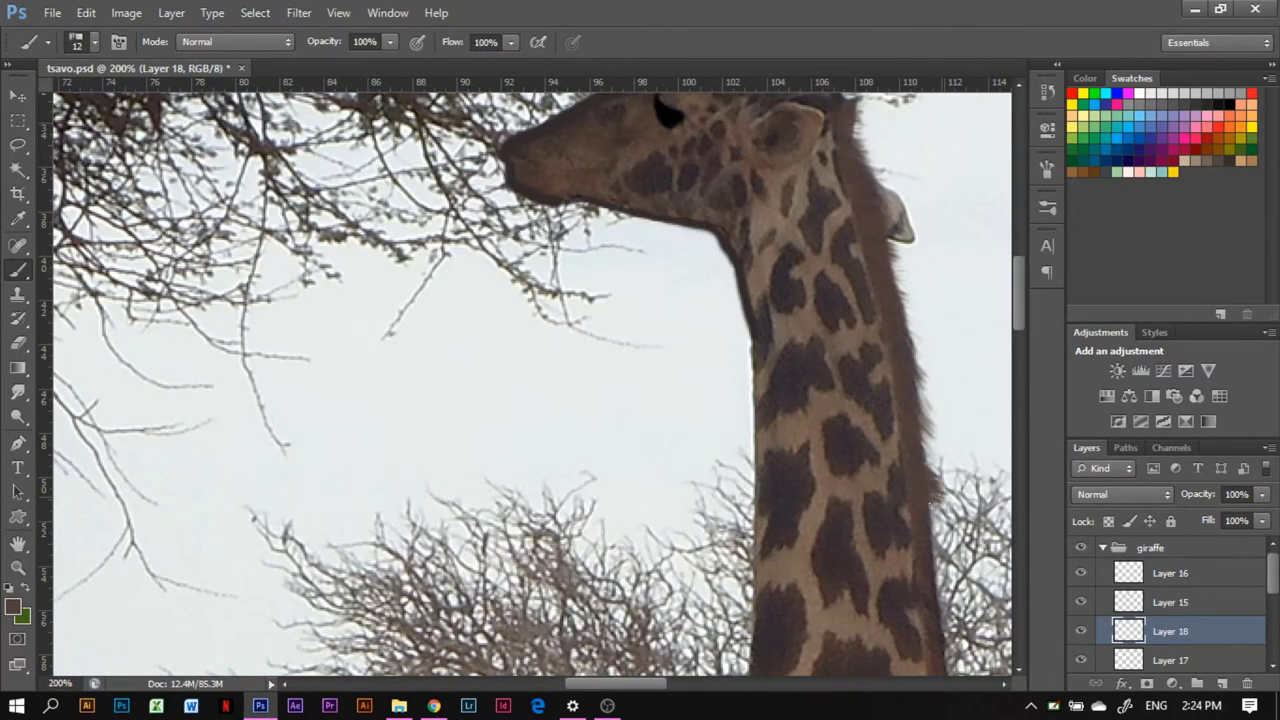
{"action": "scroll", "coordinate": [1021, 310], "scroll_direction": "down", "scroll_amount": 3}
{"action": "scroll", "coordinate": [1021, 310], "scroll_direction": "down", "scroll_amount": 2}
{"action": "scroll", "coordinate": [750, 555], "scroll_direction": "right", "scroll_amount": 3}
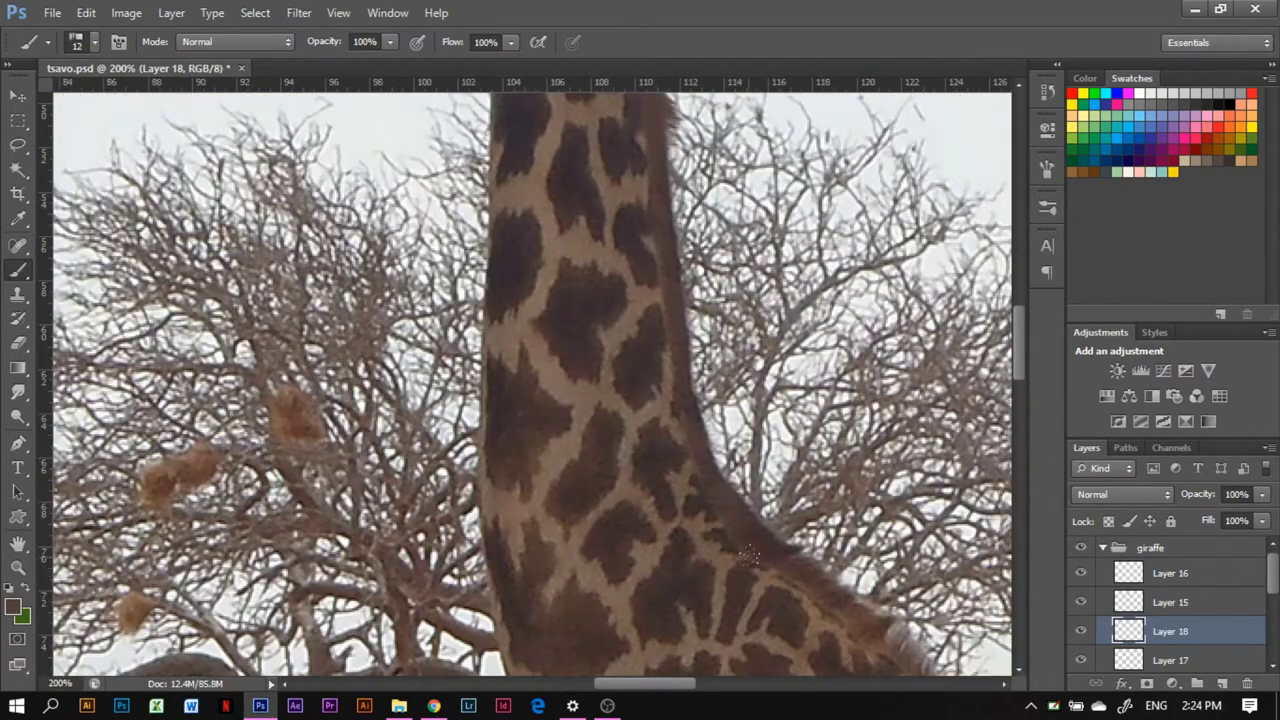
{"action": "scroll", "coordinate": [881, 470], "scroll_direction": "down", "scroll_amount": 3}
{"action": "scroll", "coordinate": [532, 383], "scroll_direction": "up", "scroll_amount": 5}
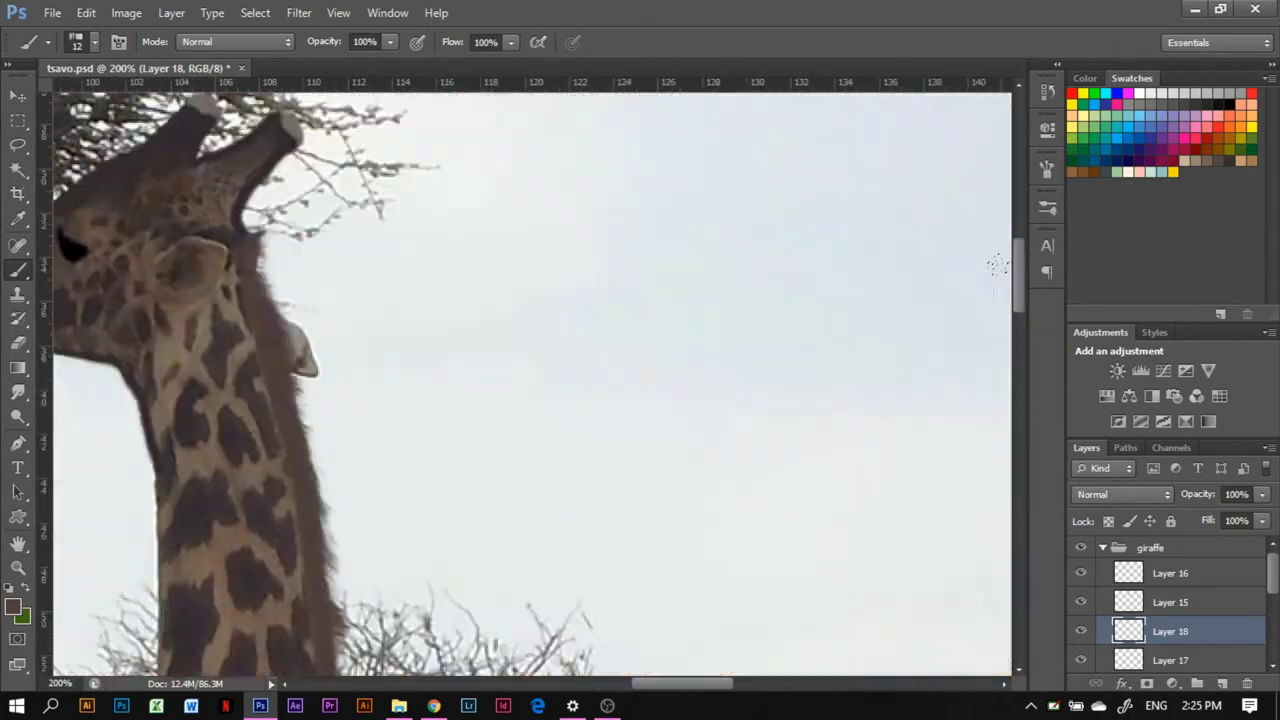
{"action": "scroll", "coordinate": [532, 383], "scroll_direction": "down", "scroll_amount": 3}
{"action": "scroll", "coordinate": [532, 383], "scroll_direction": "left", "scroll_amount": 3}
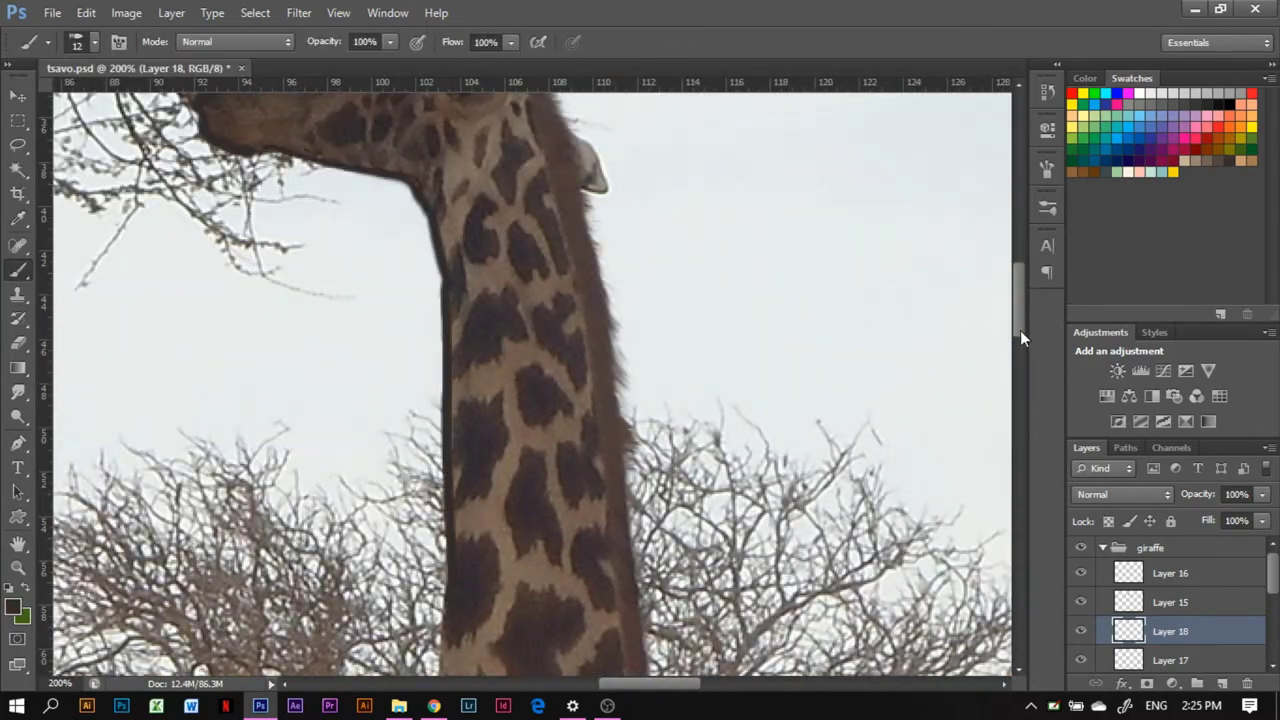
{"action": "scroll", "coordinate": [569, 390], "scroll_direction": "down", "scroll_amount": 3}
{"action": "scroll", "coordinate": [569, 390], "scroll_direction": "down", "scroll_amount": 3}
{"action": "scroll", "coordinate": [569, 390], "scroll_direction": "down", "scroll_amount": 3}
{"action": "scroll", "coordinate": [569, 390], "scroll_direction": "down", "scroll_amount": 3}
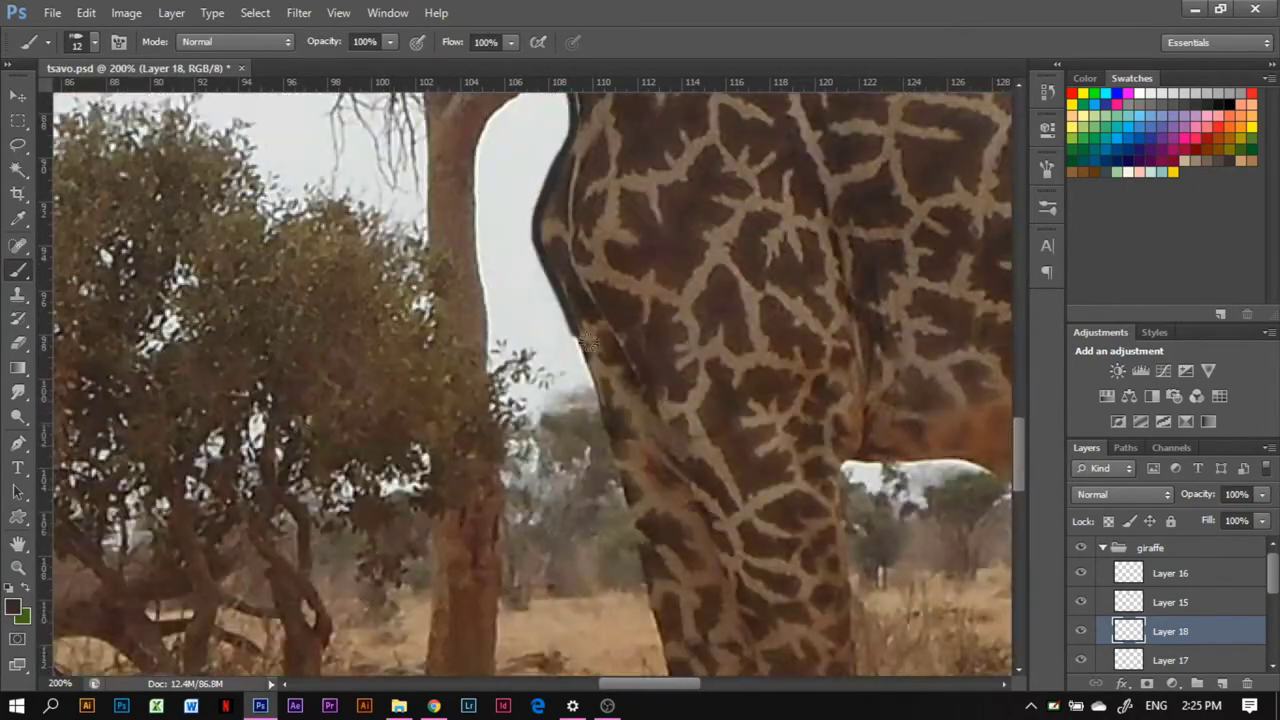
{"action": "scroll", "coordinate": [643, 566], "scroll_direction": "down", "scroll_amount": 3}
{"action": "scroll", "coordinate": [686, 443], "scroll_direction": "down", "scroll_amount": 3}
{"action": "left_click_drag", "start_coordinate": [724, 340], "coordinate": [752, 672]}
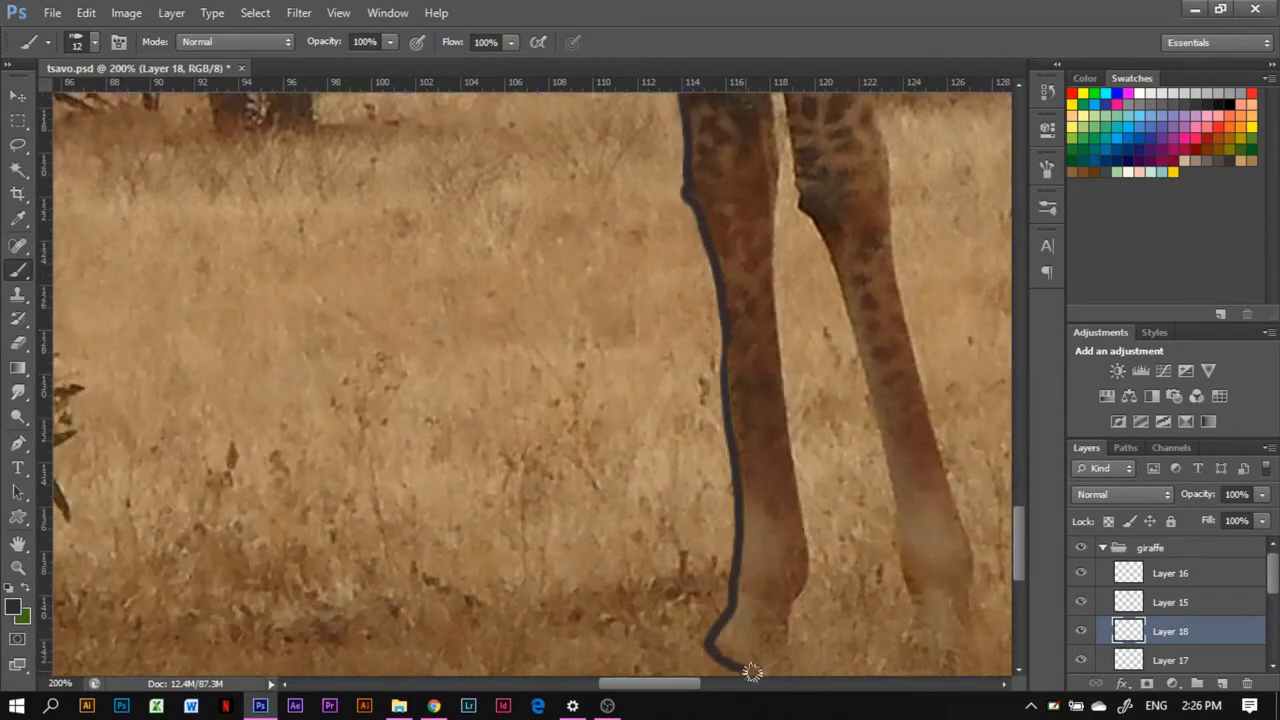
{"action": "left_click_drag", "start_coordinate": [774, 237], "coordinate": [808, 580]}
Step: Trace dark outlines along the remaining legs and the neck edge
{"action": "scroll", "coordinate": [790, 320], "scroll_direction": "up", "scroll_amount": 5}
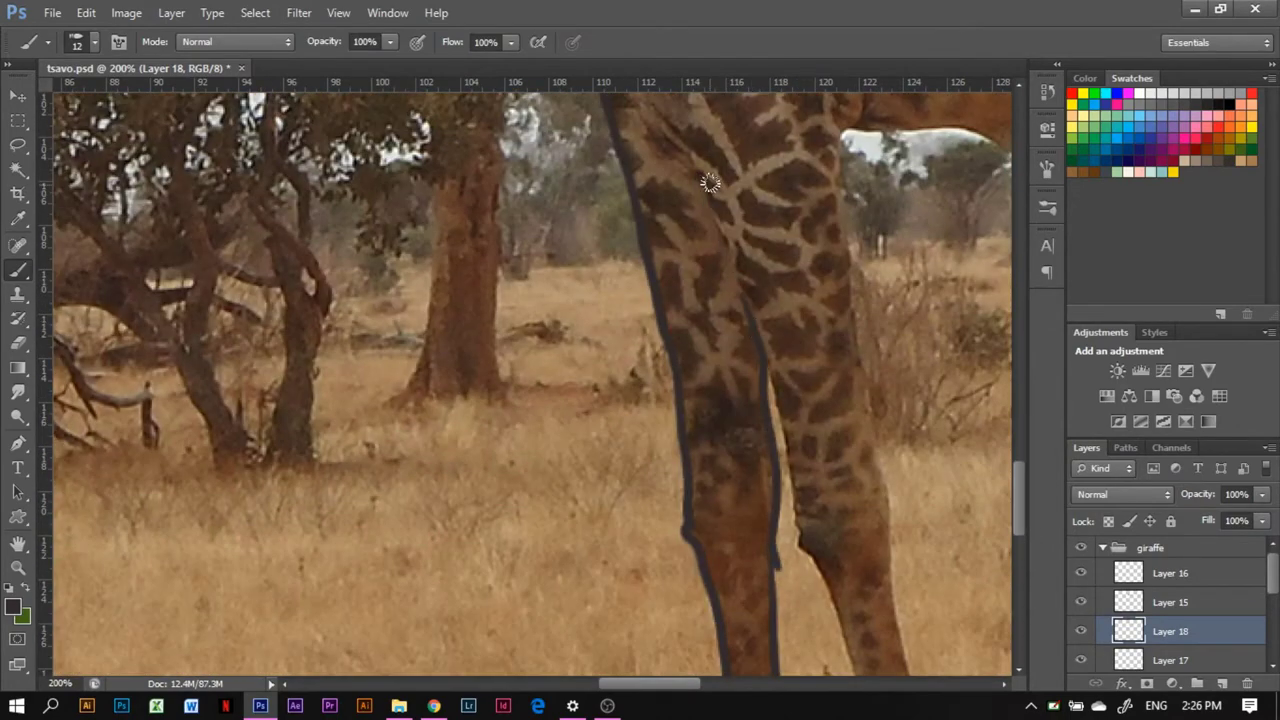
{"action": "scroll", "coordinate": [1021, 349], "scroll_direction": "up", "scroll_amount": 5}
{"action": "scroll", "coordinate": [1026, 358], "scroll_direction": "down", "scroll_amount": 10}
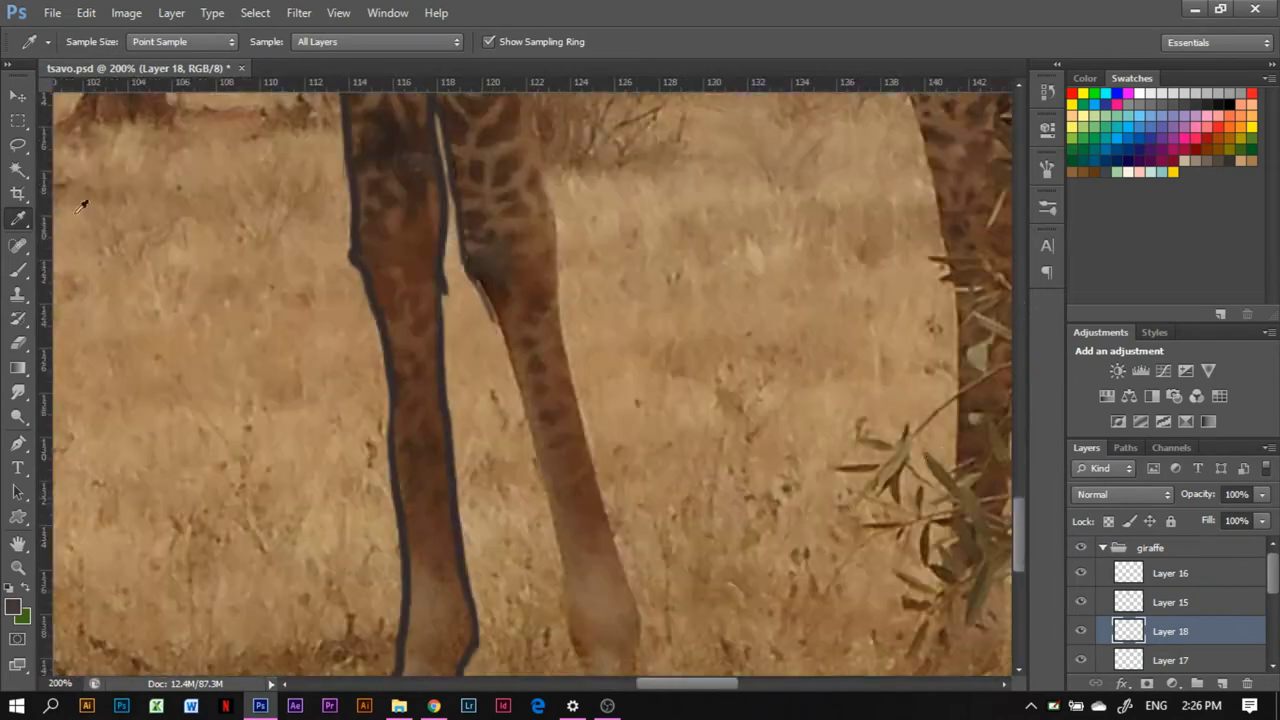
{"action": "left_click_drag", "start_coordinate": [495, 315], "coordinate": [587, 672]}
{"action": "scroll", "coordinate": [587, 600], "scroll_direction": "down", "scroll_amount": 5}
{"action": "left_click_drag", "start_coordinate": [640, 362], "coordinate": [660, 485]}
{"action": "left_click_drag", "start_coordinate": [600, 172], "coordinate": [629, 306]}
{"action": "scroll", "coordinate": [600, 300], "scroll_direction": "up", "scroll_amount": 5}
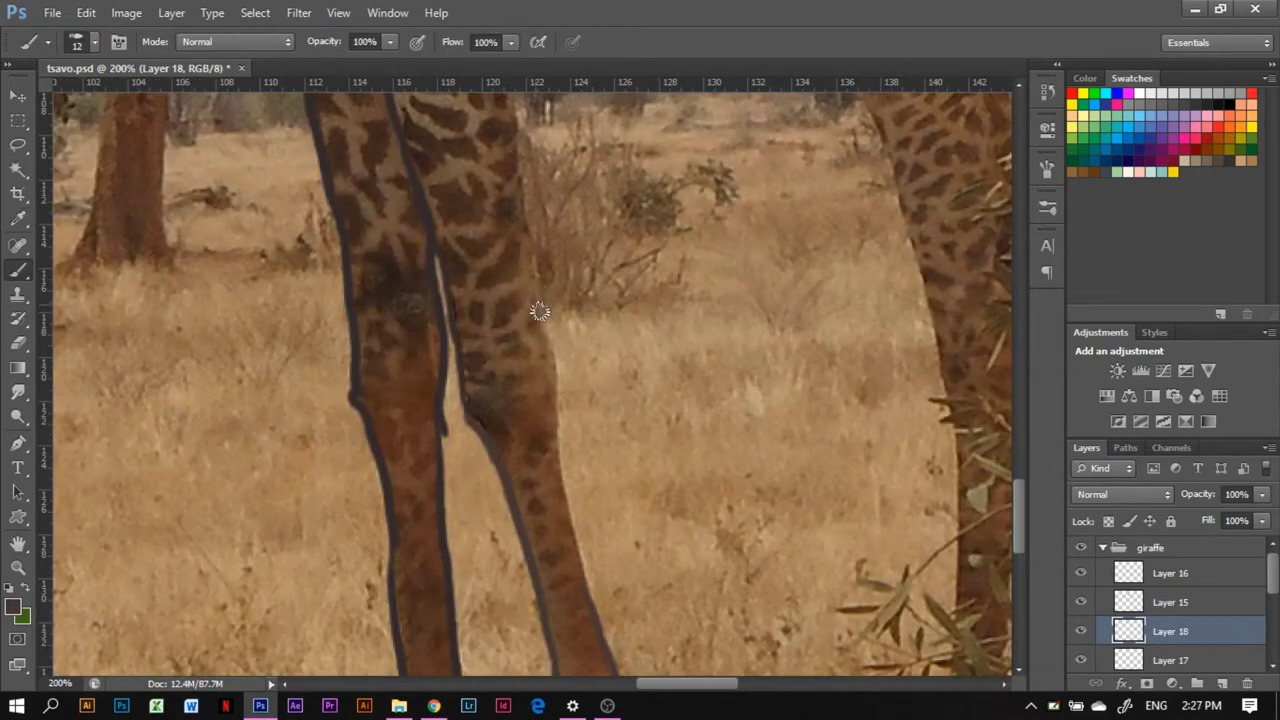
{"action": "left_click_drag", "start_coordinate": [537, 300], "coordinate": [608, 660]}
{"action": "scroll", "coordinate": [520, 106], "scroll_direction": "up", "scroll_amount": 5}
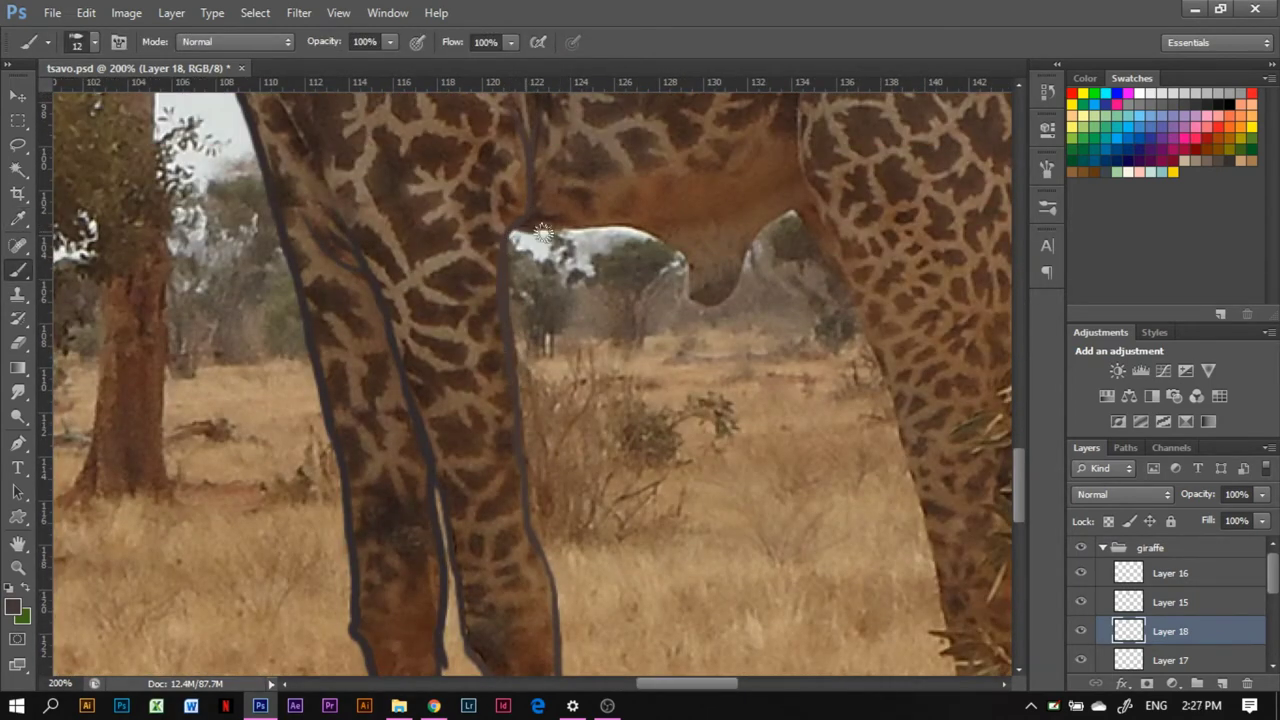
Step: Outline the edge of the giraffe's belly and the sides of another leg
{"action": "left_click_drag", "start_coordinate": [541, 232], "coordinate": [790, 215]}
{"action": "scroll", "coordinate": [520, 380], "scroll_direction": "up", "scroll_amount": 5}
{"action": "scroll", "coordinate": [520, 380], "scroll_direction": "right", "scroll_amount": 2}
{"action": "scroll", "coordinate": [520, 380], "scroll_direction": "down", "scroll_amount": 5}
{"action": "scroll", "coordinate": [520, 380], "scroll_direction": "right", "scroll_amount": 7}
{"action": "left_click_drag", "start_coordinate": [486, 325], "coordinate": [552, 607]}
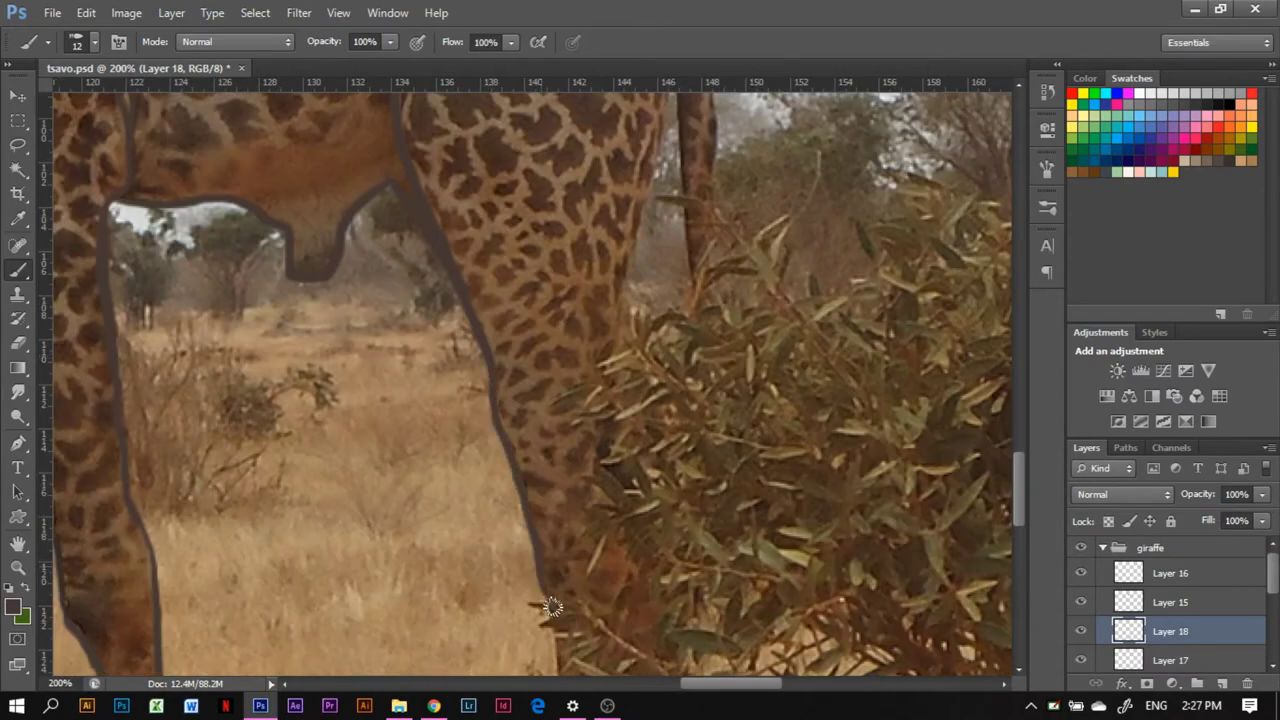
{"action": "scroll", "coordinate": [552, 607], "scroll_direction": "down", "scroll_amount": 9}
{"action": "left_click_drag", "start_coordinate": [548, 215], "coordinate": [560, 670]}
{"action": "scroll", "coordinate": [560, 670], "scroll_direction": "down", "scroll_amount": 3}
{"action": "scroll", "coordinate": [609, 428], "scroll_direction": "up", "scroll_amount": 5}
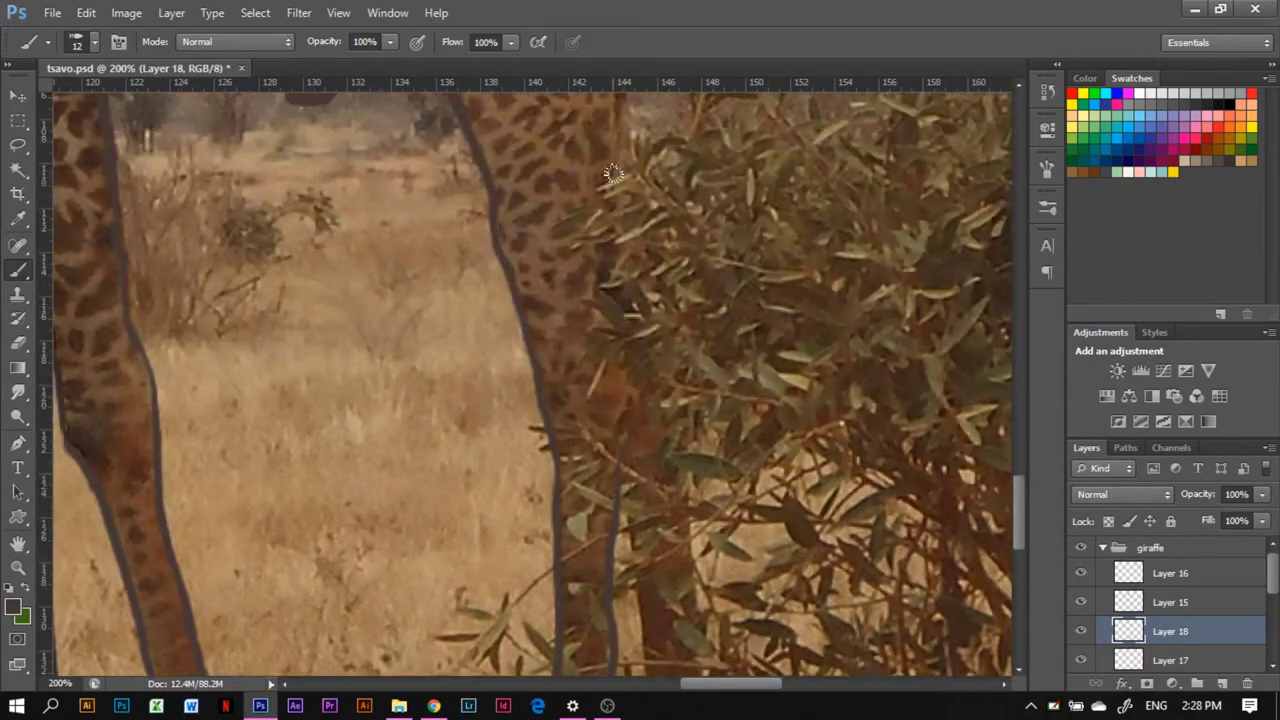
{"action": "scroll", "coordinate": [655, 140], "scroll_direction": "up", "scroll_amount": 5}
{"action": "left_click_drag", "start_coordinate": [651, 472], "coordinate": [670, 604]}
Step: Pan around the image to review the traced giraffe outlines
{"action": "scroll", "coordinate": [681, 333], "scroll_direction": "down", "scroll_amount": 5}
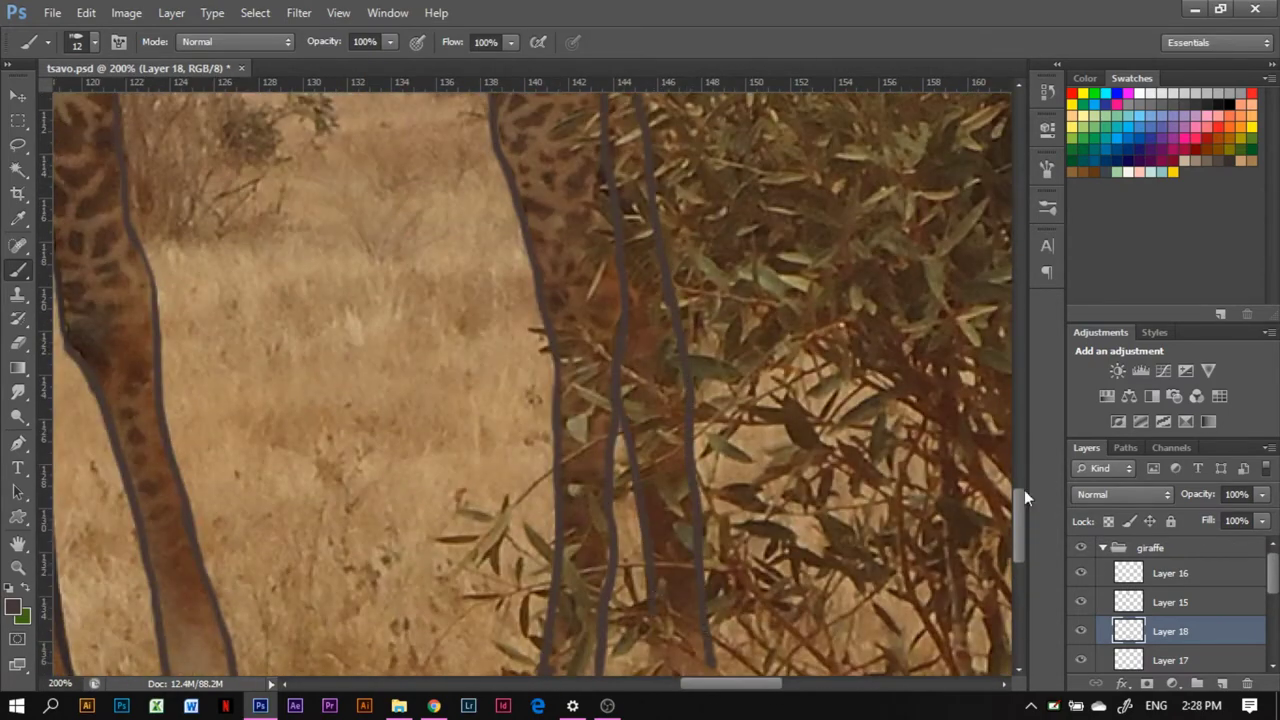
{"action": "scroll", "coordinate": [1024, 497], "scroll_direction": "down", "scroll_amount": 5}
{"action": "scroll", "coordinate": [1023, 528], "scroll_direction": "up", "scroll_amount": 5}
{"action": "scroll", "coordinate": [1023, 528], "scroll_direction": "right", "scroll_amount": 5}
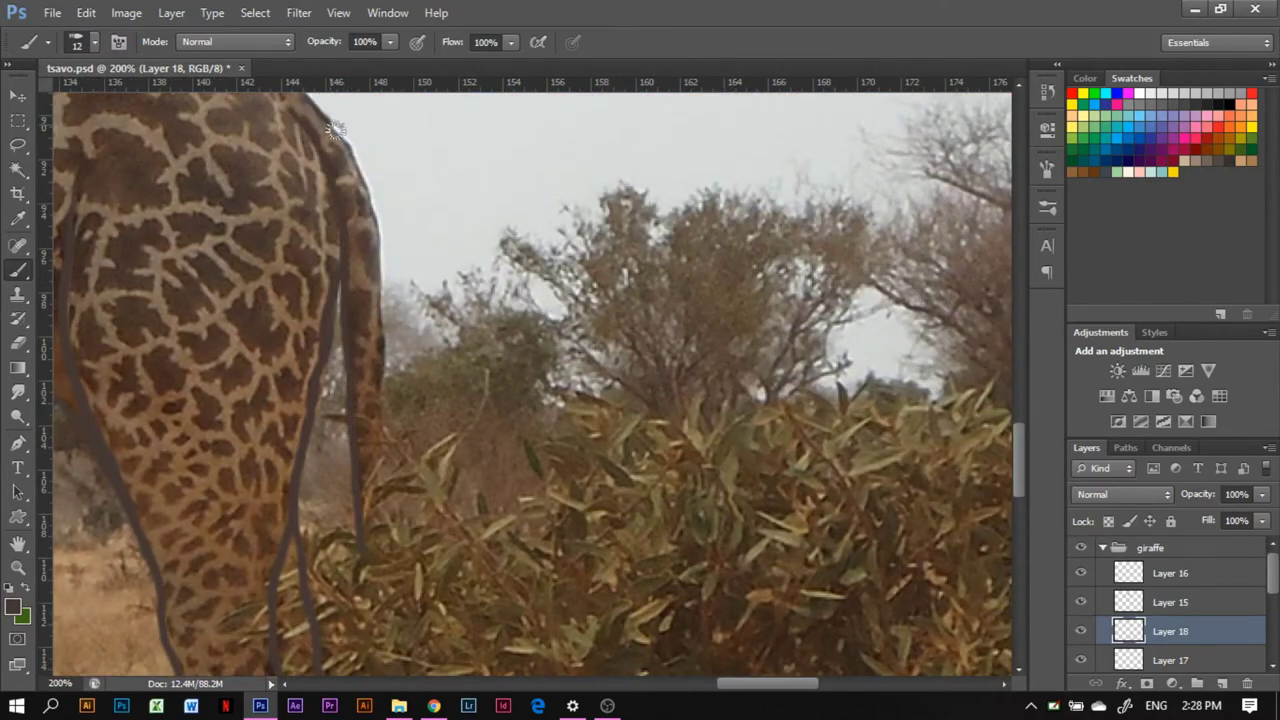
{"action": "scroll", "coordinate": [471, 371], "scroll_direction": "down", "scroll_amount": 5}
{"action": "scroll", "coordinate": [490, 280], "scroll_direction": "up", "scroll_amount": 10}
{"action": "scroll", "coordinate": [513, 176], "scroll_direction": "left", "scroll_amount": 10}
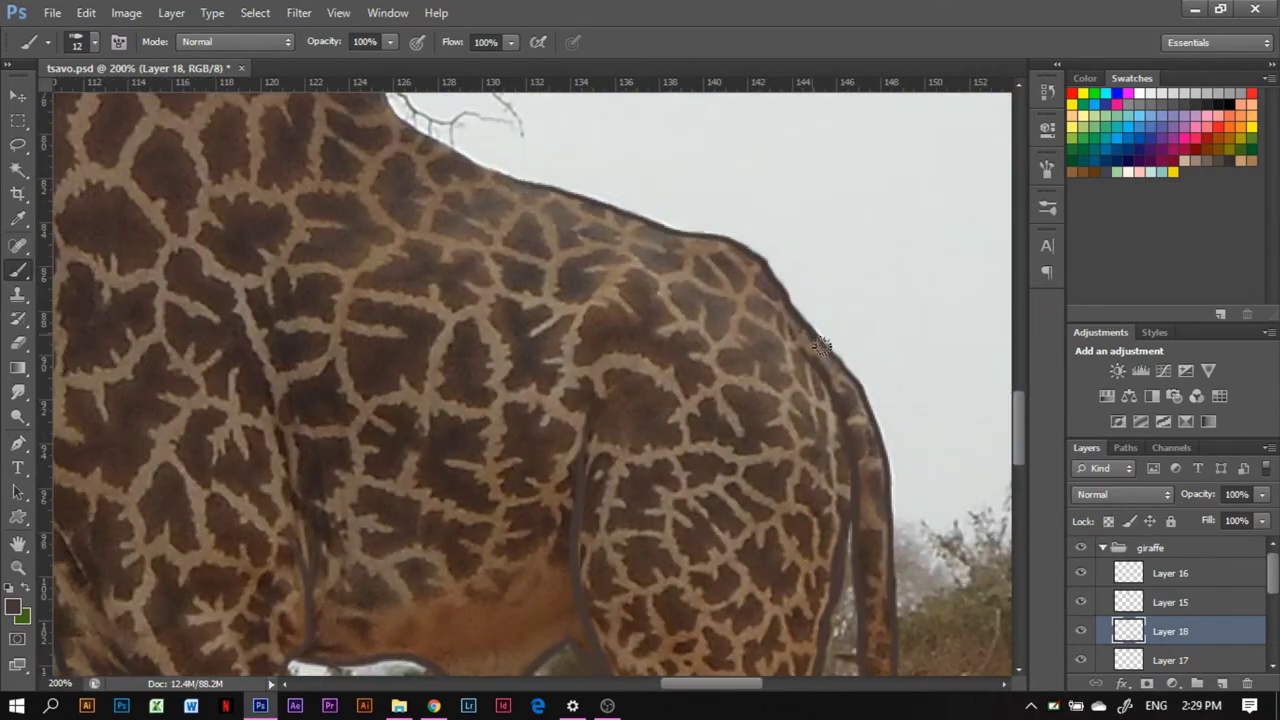
{"action": "scroll", "coordinate": [366, 330], "scroll_direction": "up", "scroll_amount": 5}
{"action": "scroll", "coordinate": [663, 441], "scroll_direction": "left", "scroll_amount": 10}
{"action": "scroll", "coordinate": [663, 441], "scroll_direction": "up", "scroll_amount": 5}
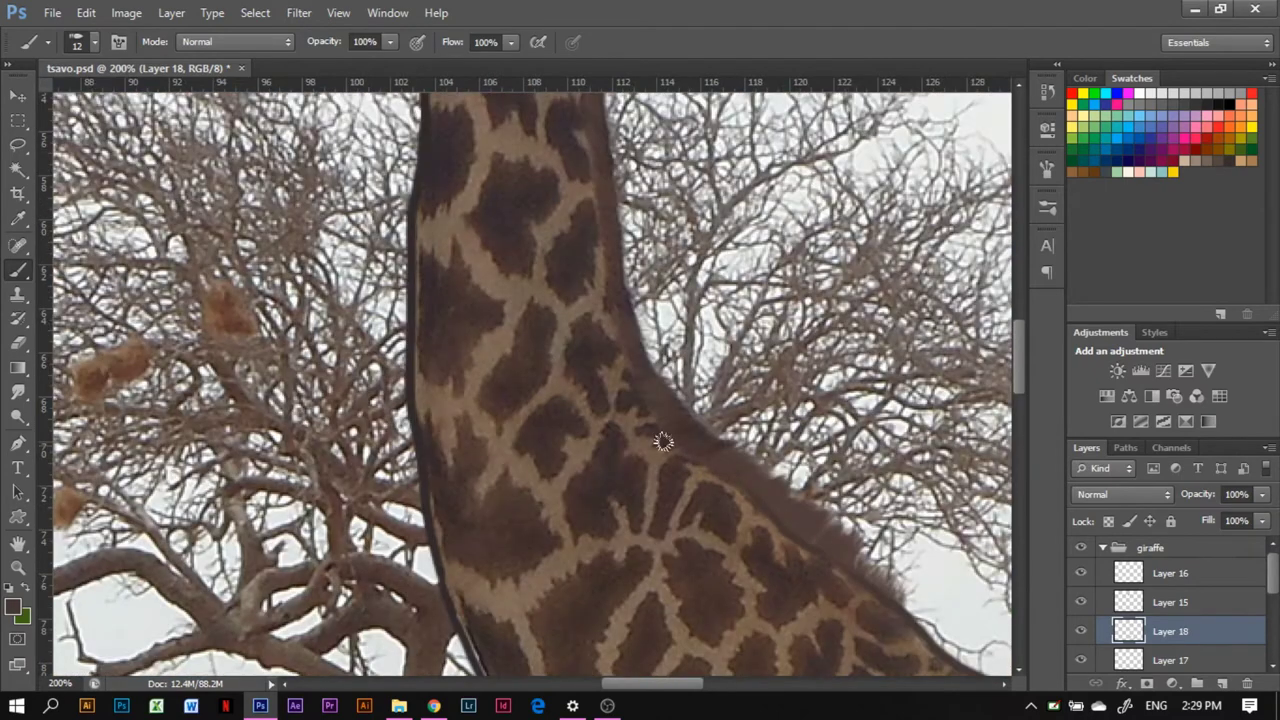
{"action": "scroll", "coordinate": [640, 571], "scroll_direction": "up", "scroll_amount": 3}
{"action": "scroll", "coordinate": [583, 414], "scroll_direction": "up", "scroll_amount": 3}
{"action": "scroll", "coordinate": [563, 377], "scroll_direction": "up", "scroll_amount": 3}
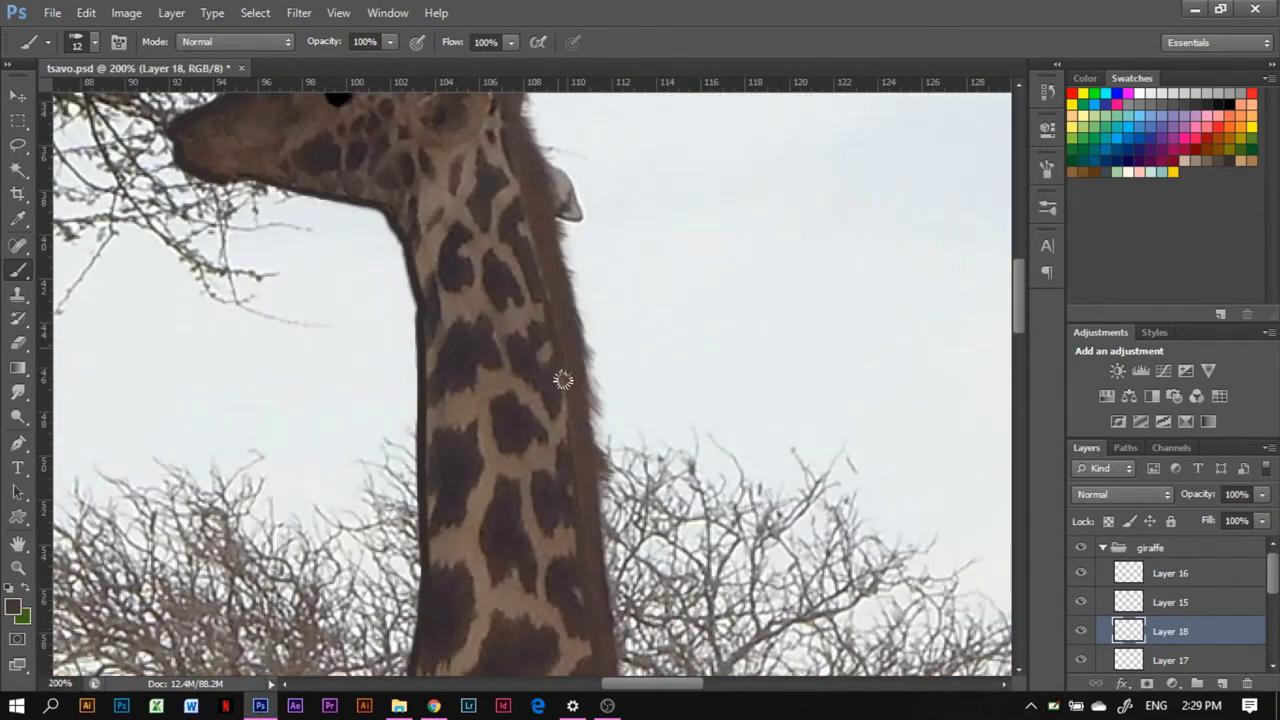
{"action": "scroll", "coordinate": [563, 377], "scroll_direction": "up", "scroll_amount": 3}
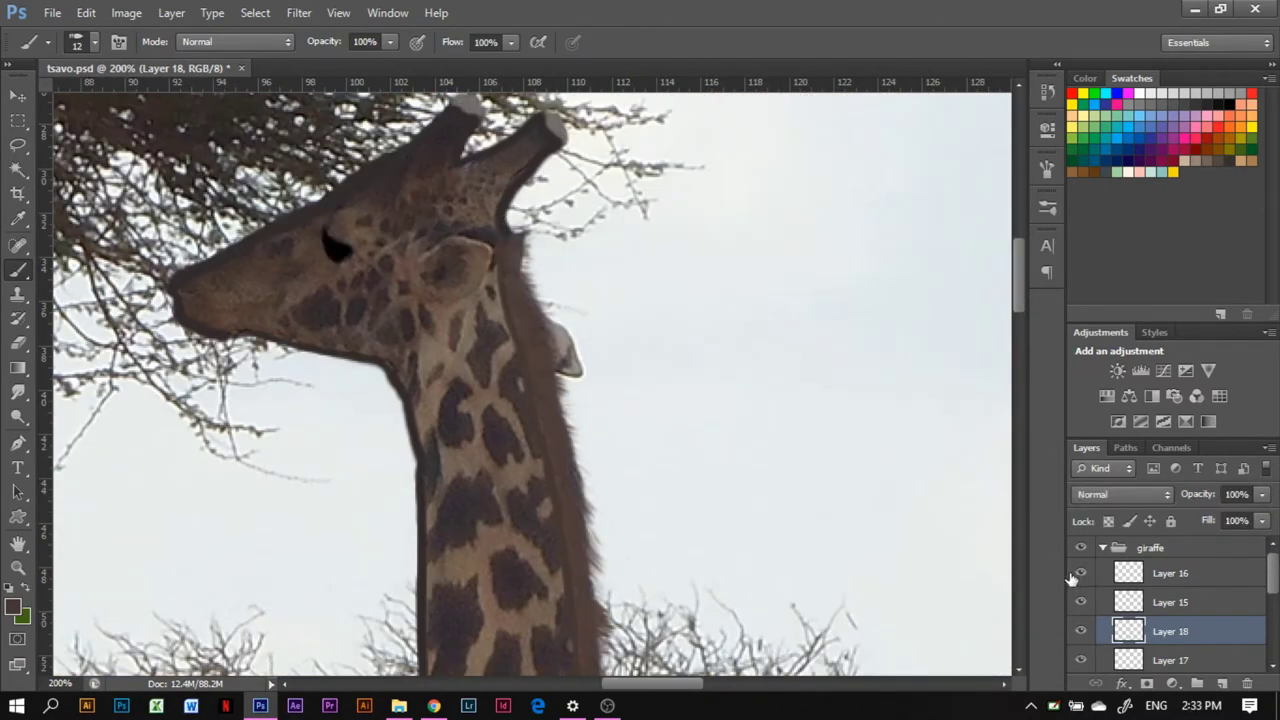
{"action": "scroll", "coordinate": [1120, 610], "scroll_direction": "down", "scroll_amount": 1}
{"action": "scroll", "coordinate": [1173, 650], "scroll_direction": "down", "scroll_amount": 1}
Step: Rearrange Layers 15, 17 and 18 in the giraffe group, moving Layer 18 into place
{"action": "left_click", "coordinate": [1177, 577]}
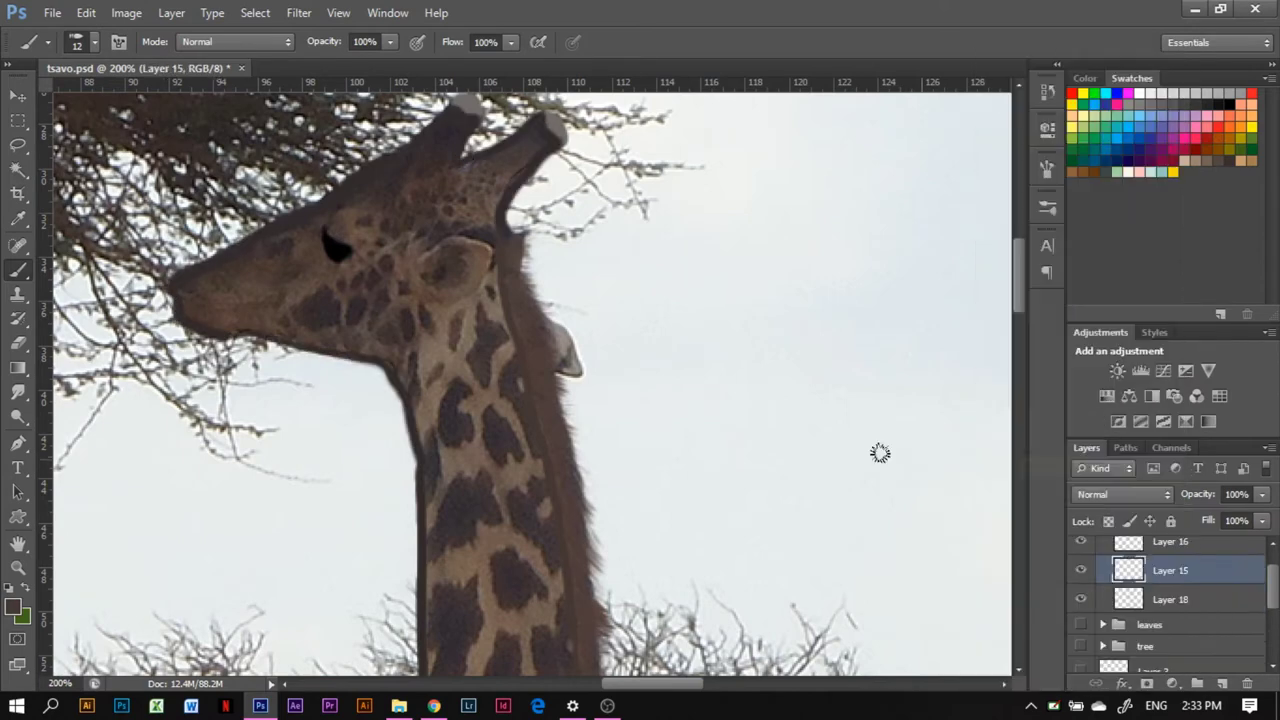
{"action": "key", "text": "w"}
{"action": "left_click", "coordinate": [1080, 577]}
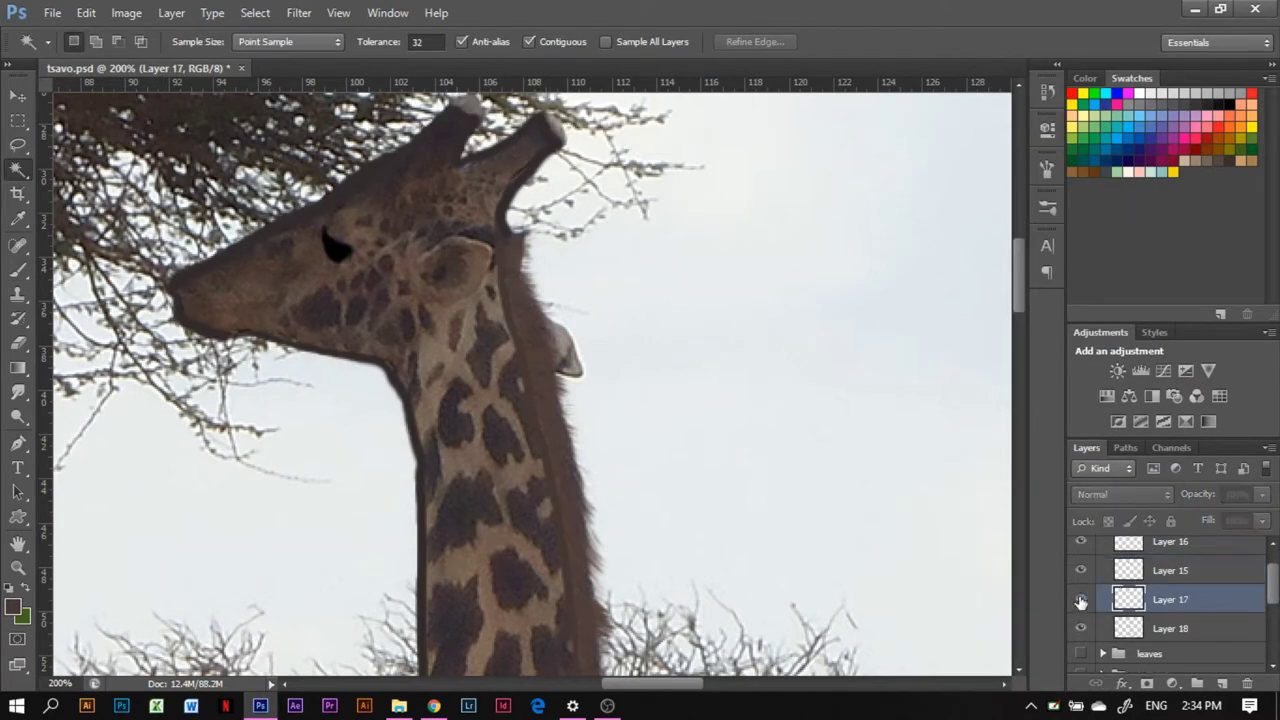
{"action": "double_click", "coordinate": [1170, 599]}
{"action": "right_click", "coordinate": [1141, 617]}
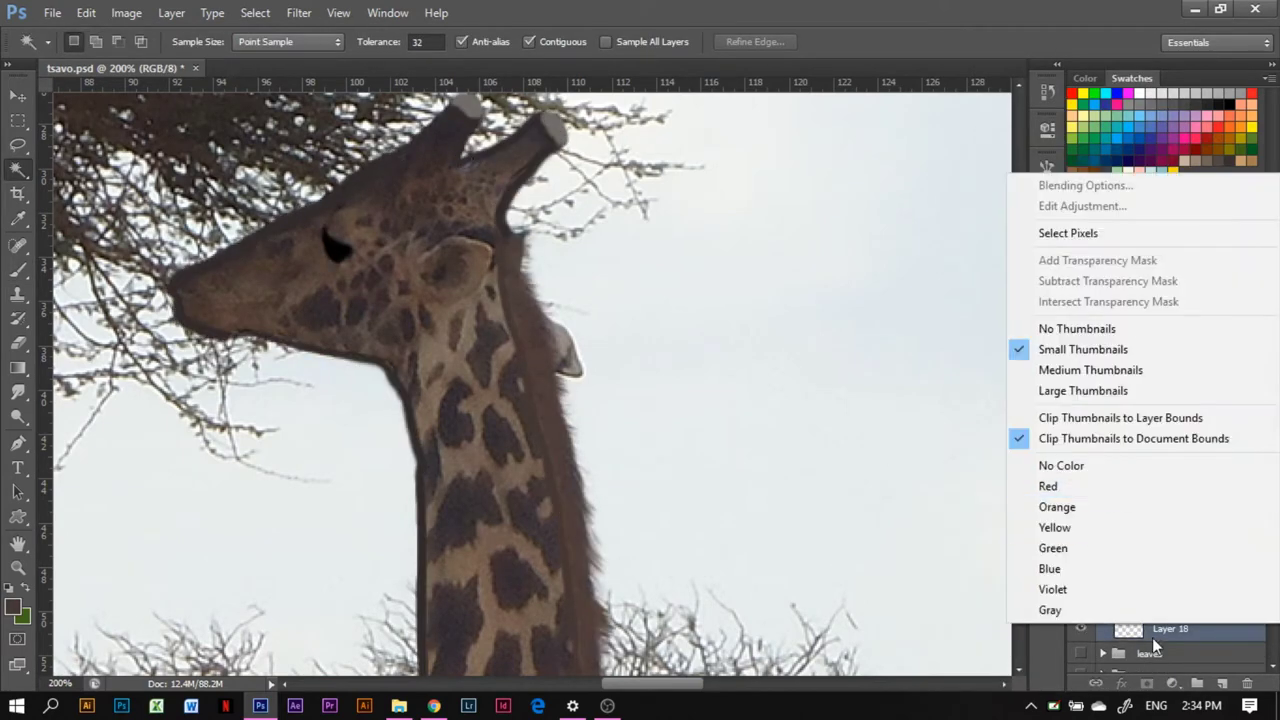
{"action": "right_click", "coordinate": [1160, 644]}
{"action": "left_click", "coordinate": [1198, 629], "text": "shift"}
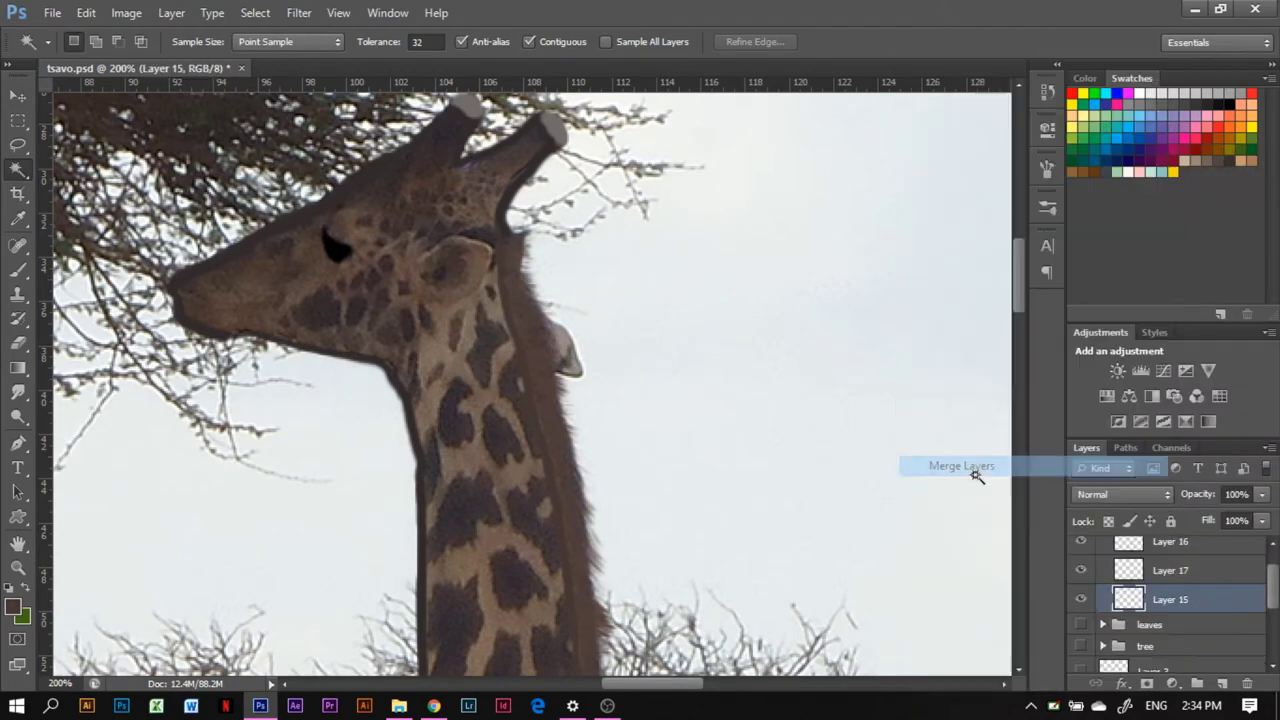
{"action": "left_click_drag", "start_coordinate": [1167, 617], "coordinate": [728, 451]}
Step: Fill the giraffe selection with flat brown on Layer 18
{"action": "key", "text": "i"}
{"action": "key", "text": "g"}
{"action": "key", "text": "alt+BackSpace"}
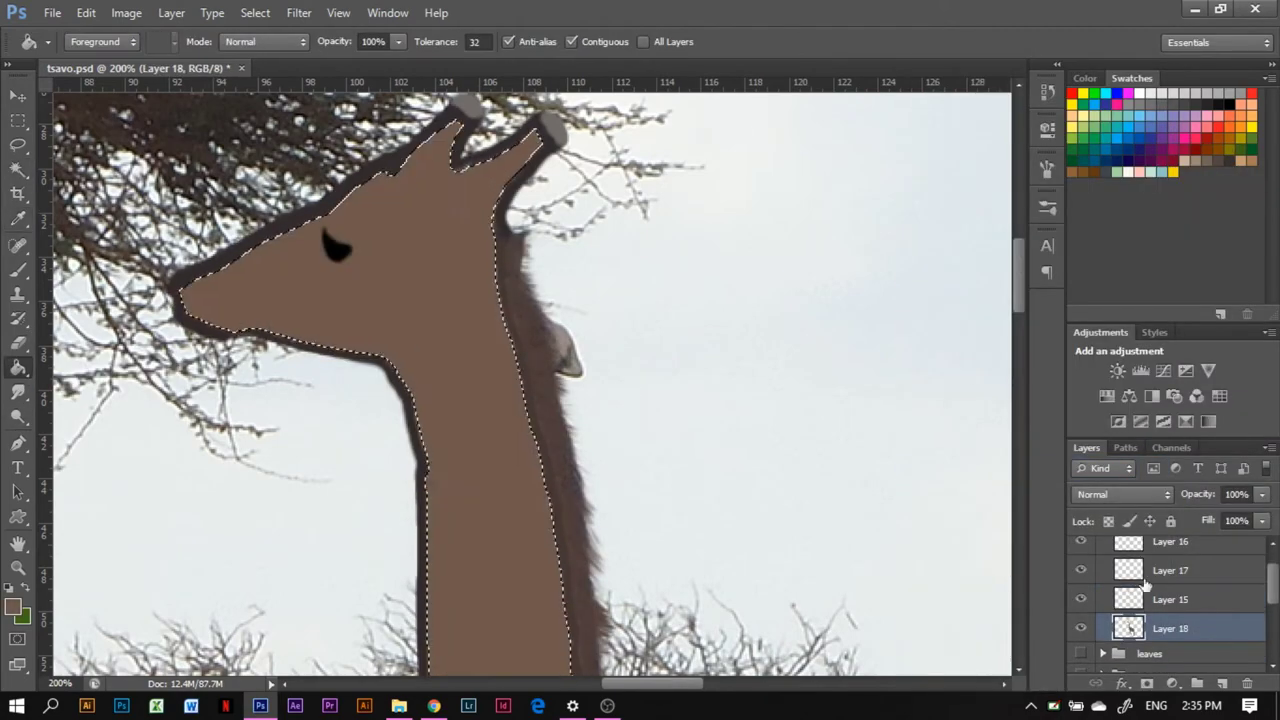
{"action": "key", "text": "ctrl+minus"}
{"action": "key", "text": "ctrl+minus"}
{"action": "key", "text": "ctrl+minus"}
{"action": "key", "text": "ctrl+plus"}
{"action": "key", "text": "w"}
{"action": "key", "text": "g"}
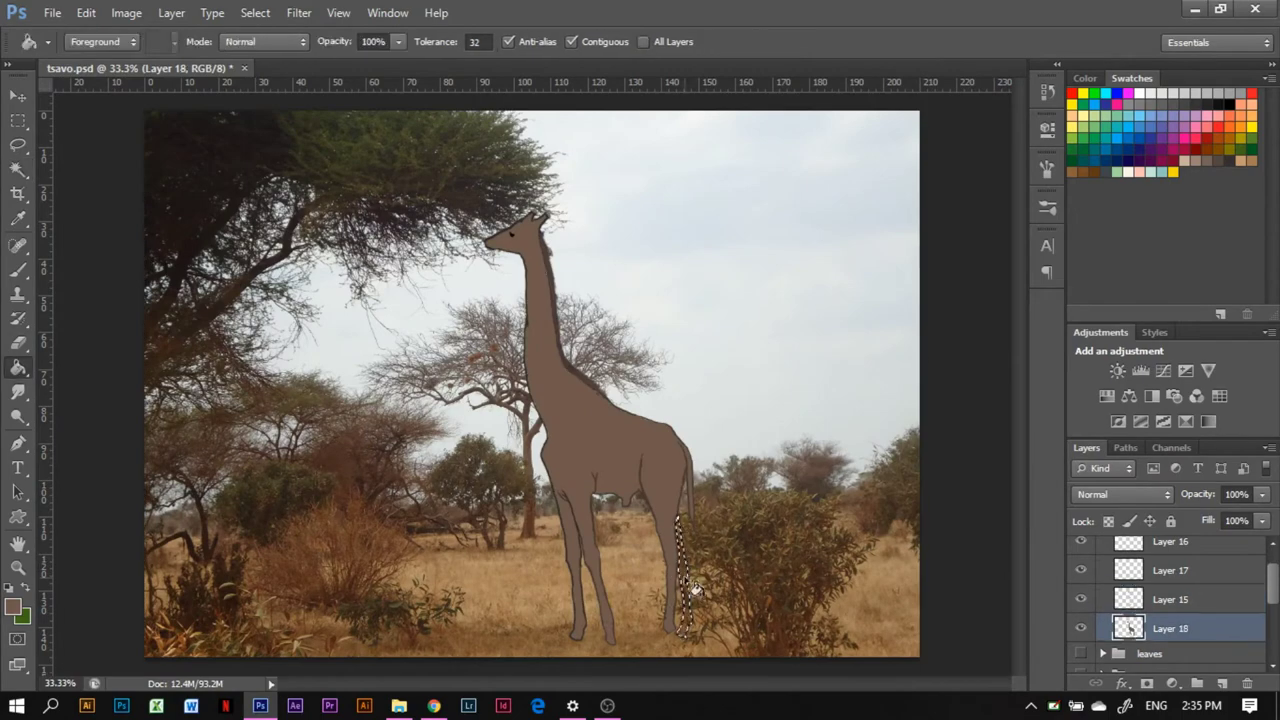
Step: Hide the brown silhouette layer and add a new empty Layer 19
{"action": "left_click", "coordinate": [255, 12]}
{"action": "left_click", "coordinate": [268, 48]}
{"action": "left_click", "coordinate": [1080, 628]}
{"action": "scroll", "coordinate": [1170, 600], "scroll_direction": "up", "scroll_amount": 1}
{"action": "left_click", "coordinate": [1170, 573]}
{"action": "left_click", "coordinate": [1170, 660]}
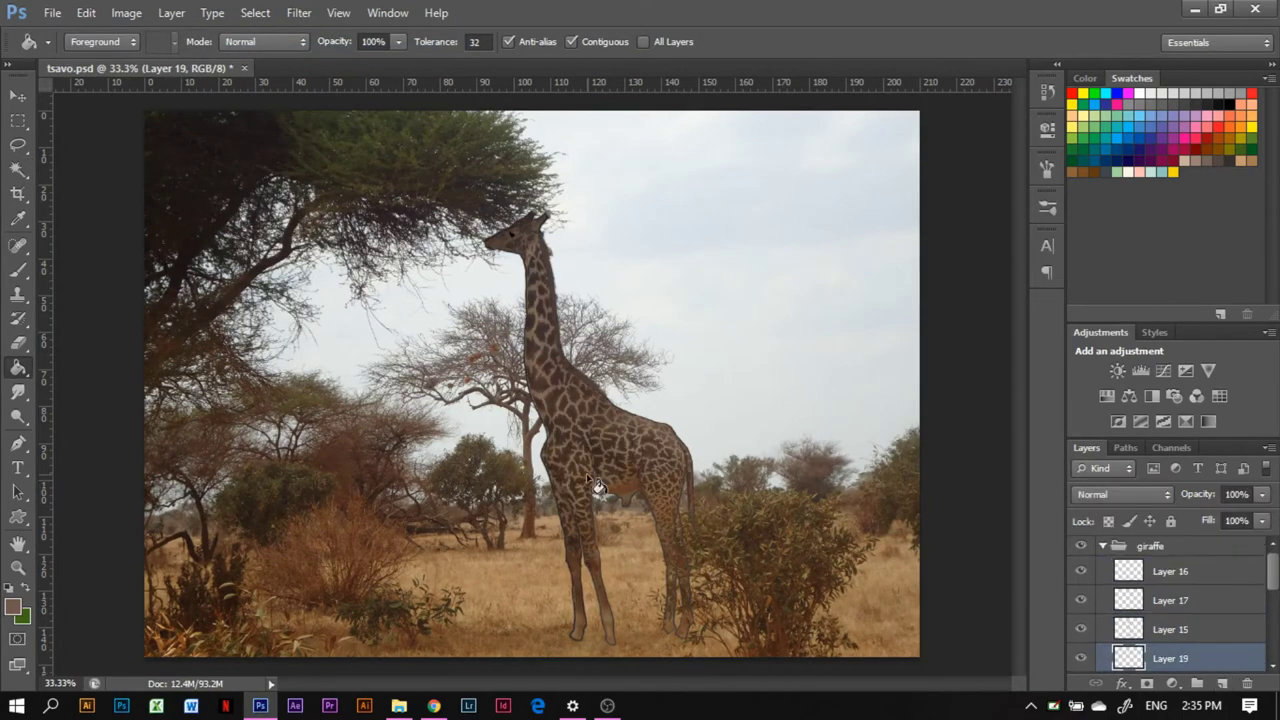
Step: Magic Wand the empty area around the giraffe and invert to select the giraffe
{"action": "key", "text": "ctrl+plus"}
{"action": "key", "text": "ctrl+plus"}
{"action": "key", "text": "ctrl+plus"}
{"action": "key", "text": "w"}
{"action": "key", "text": "ctrl+minus"}
{"action": "key", "text": "ctrl+minus"}
{"action": "key", "text": "ctrl+minus"}
{"action": "left_click", "coordinate": [657, 550]}
{"action": "left_click", "coordinate": [1080, 605]}
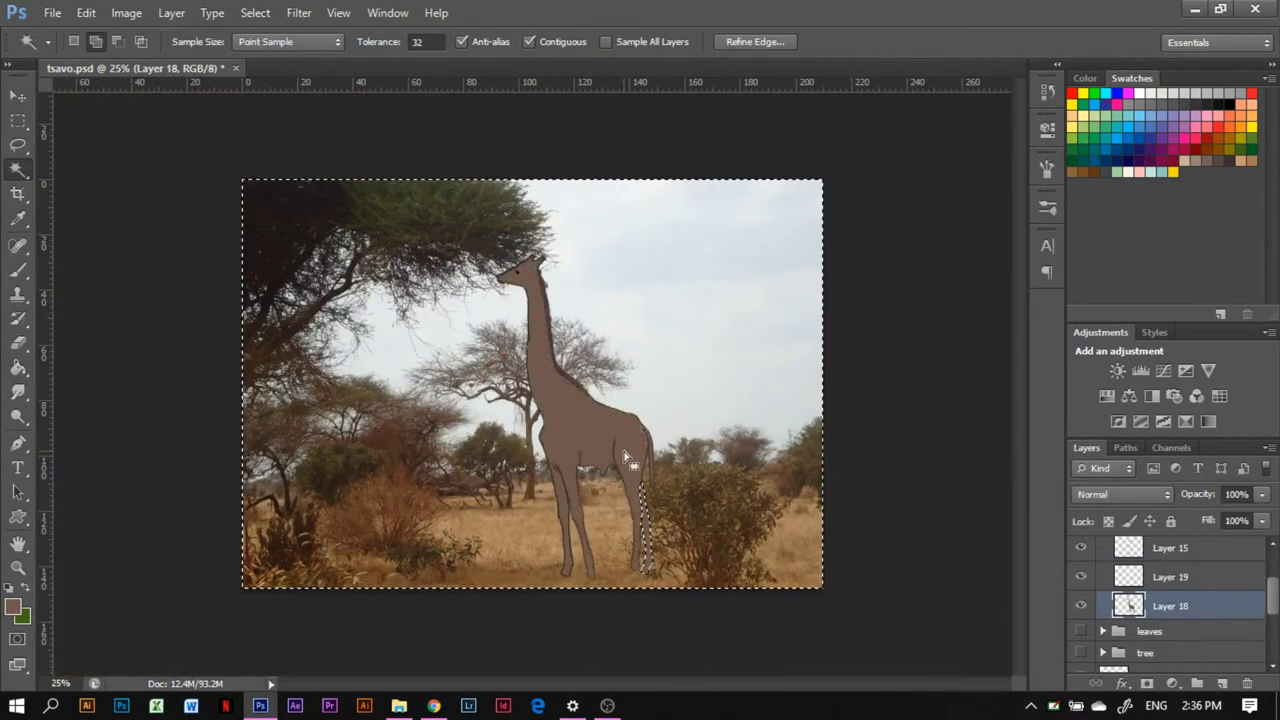
{"action": "left_click", "coordinate": [1080, 605]}
Step: Make Layer 19 visible and active, zoomed in on the giraffe's head with the Brush
{"action": "key", "text": "ctrl+plus"}
{"action": "key", "text": "ctrl+plus"}
{"action": "left_click", "coordinate": [1080, 577]}
{"action": "left_click", "coordinate": [1170, 577]}
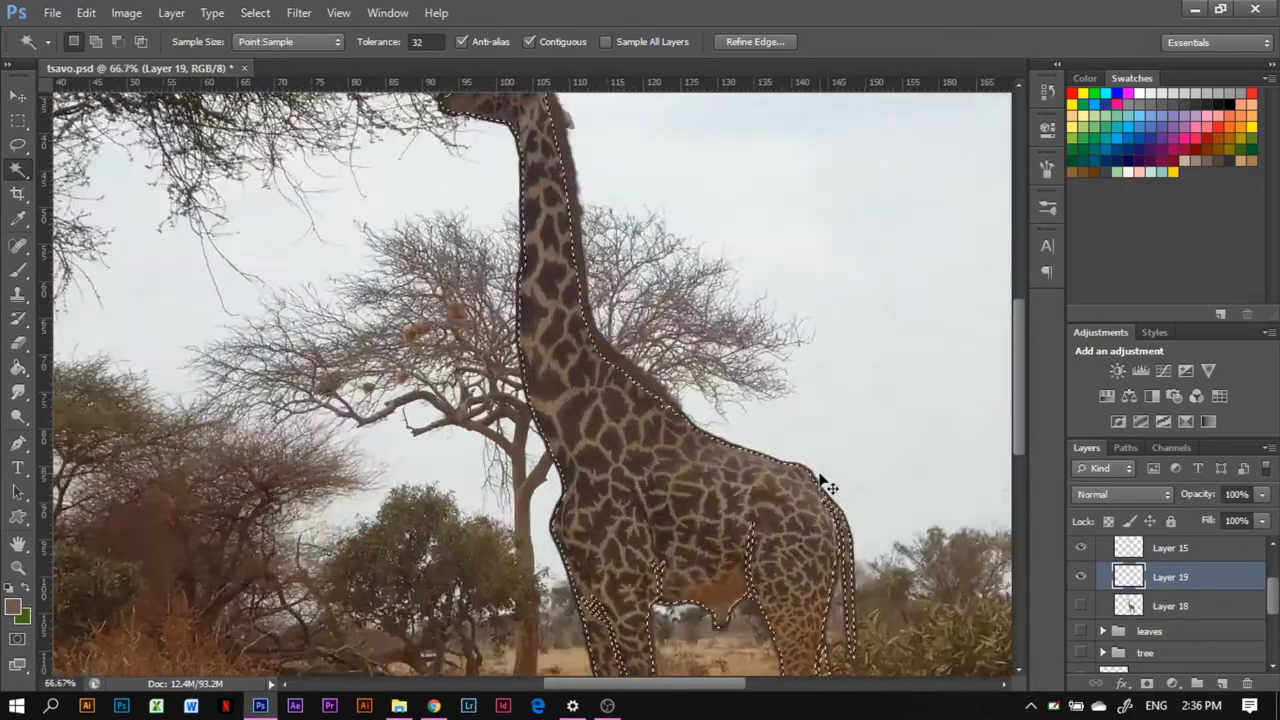
{"action": "key", "text": "ctrl+plus"}
{"action": "key", "text": "ctrl+plus"}
{"action": "key", "text": "ctrl+plus"}
{"action": "key", "text": "b"}
{"action": "right_click", "coordinate": [331, 326]}
Step: Sample dark brown and darken the spots on the giraffe's head and upper neck
{"action": "key", "text": "i"}
{"action": "key", "text": "b"}
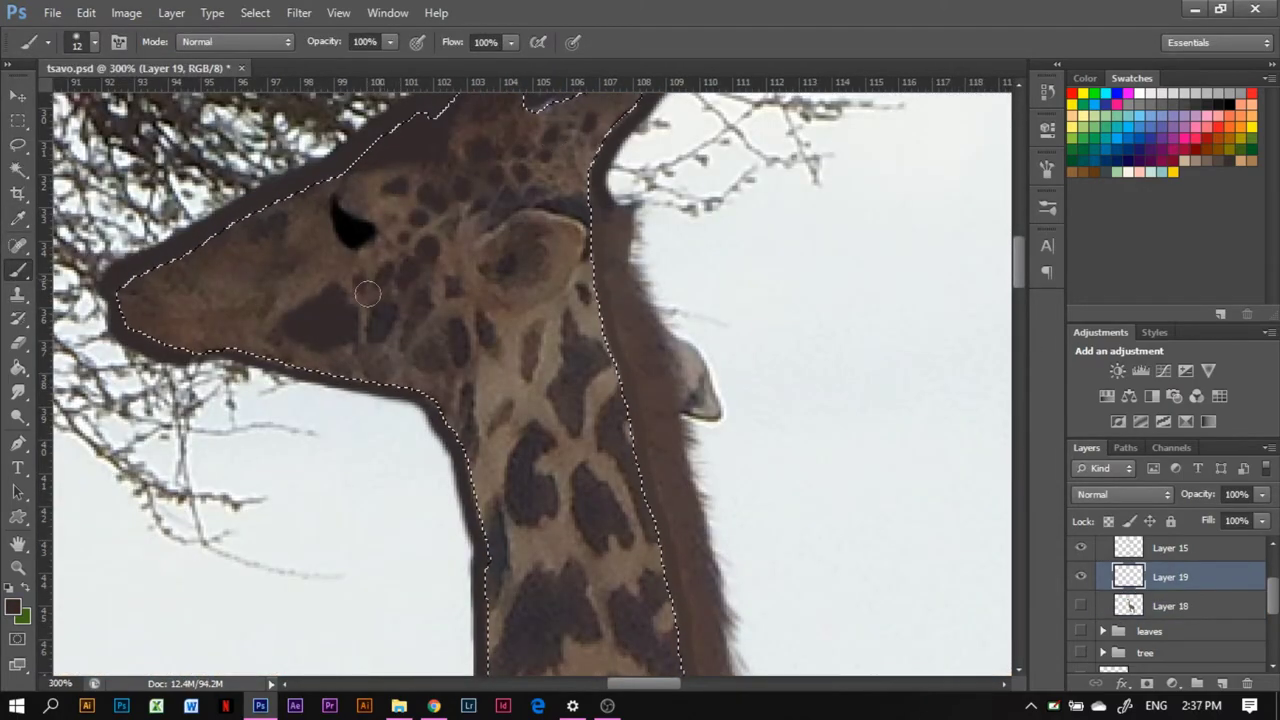
{"action": "mouse_move", "coordinate": [495, 325]}
{"action": "left_mouse_down"}
{"action": "mouse_move", "coordinate": [557, 385]}
{"action": "mouse_move", "coordinate": [600, 200]}
{"action": "left_mouse_up"}
{"action": "scroll", "coordinate": [600, 300], "scroll_direction": "up", "scroll_amount": 3}
{"action": "scroll", "coordinate": [679, 335], "scroll_direction": "down", "scroll_amount": 6}
{"action": "mouse_move", "coordinate": [679, 335]}
{"action": "left_mouse_down"}
{"action": "mouse_move", "coordinate": [600, 357]}
{"action": "mouse_move", "coordinate": [509, 491]}
{"action": "mouse_move", "coordinate": [681, 550]}
{"action": "left_mouse_up"}
{"action": "scroll", "coordinate": [681, 550], "scroll_direction": "down", "scroll_amount": 5}
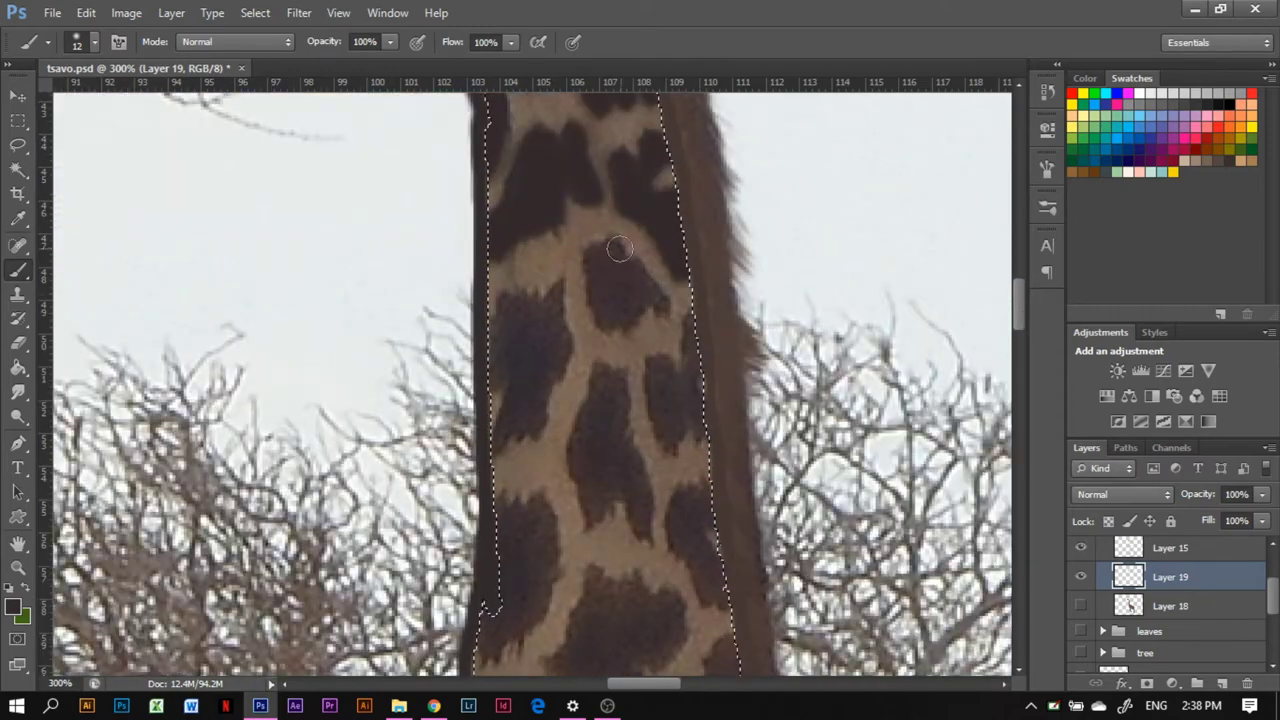
{"action": "mouse_move", "coordinate": [640, 300]}
{"action": "left_mouse_down"}
{"action": "mouse_move", "coordinate": [598, 477]}
{"action": "mouse_move", "coordinate": [691, 420]}
{"action": "mouse_move", "coordinate": [574, 371]}
{"action": "mouse_move", "coordinate": [656, 340]}
{"action": "mouse_move", "coordinate": [700, 371]}
{"action": "mouse_move", "coordinate": [706, 206]}
{"action": "left_mouse_up"}
Step: Paint more of the neck spots dark brown
{"action": "scroll", "coordinate": [691, 420], "scroll_direction": "down", "scroll_amount": 5}
{"action": "scroll", "coordinate": [706, 206], "scroll_direction": "down", "scroll_amount": 3}
{"action": "mouse_move", "coordinate": [481, 251]}
{"action": "left_mouse_down"}
{"action": "mouse_move", "coordinate": [531, 289]}
{"action": "mouse_move", "coordinate": [600, 410]}
{"action": "mouse_move", "coordinate": [663, 314]}
{"action": "mouse_move", "coordinate": [706, 405]}
{"action": "mouse_move", "coordinate": [790, 470]}
{"action": "left_mouse_up"}
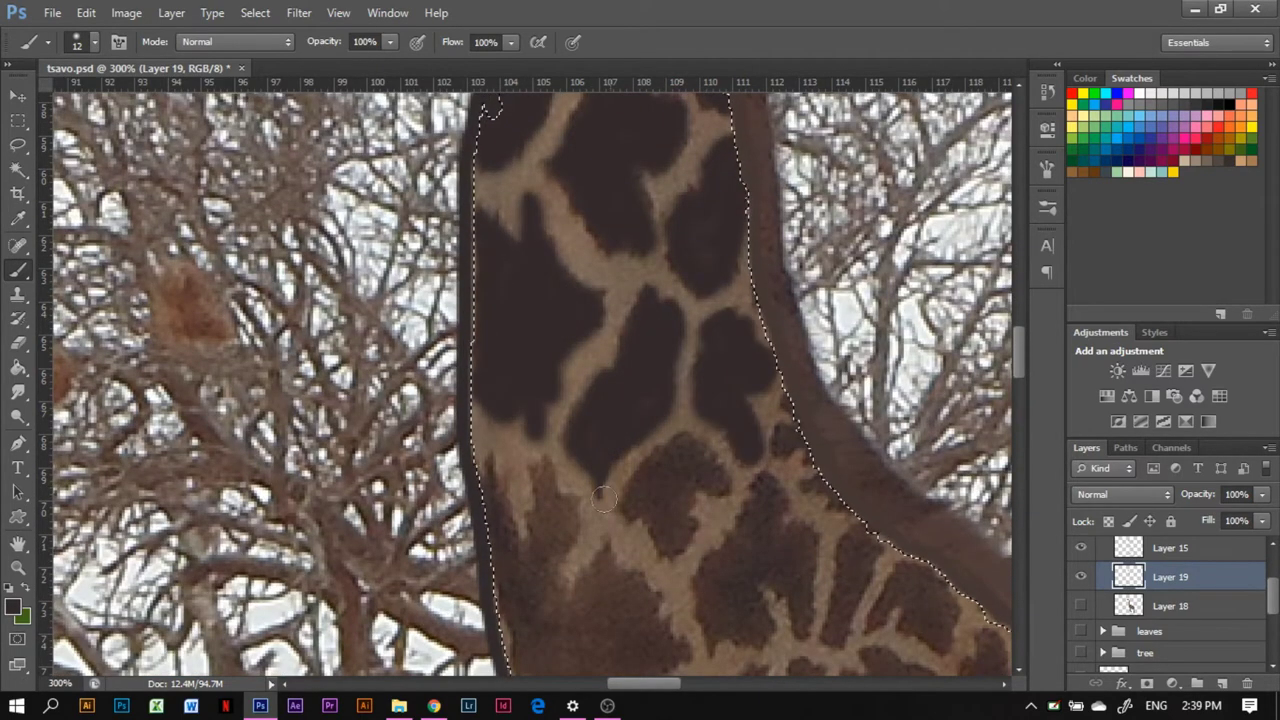
{"action": "left_click_drag", "start_coordinate": [500, 340], "coordinate": [555, 600]}
{"action": "scroll", "coordinate": [545, 420], "scroll_direction": "down", "scroll_amount": 4}
{"action": "mouse_move", "coordinate": [545, 420]}
{"action": "left_mouse_down"}
{"action": "mouse_move", "coordinate": [657, 271]}
{"action": "mouse_move", "coordinate": [814, 243]}
{"action": "mouse_move", "coordinate": [800, 366]}
{"action": "mouse_move", "coordinate": [851, 232]}
{"action": "mouse_move", "coordinate": [800, 160]}
{"action": "mouse_move", "coordinate": [900, 330]}
{"action": "mouse_move", "coordinate": [960, 400]}
{"action": "left_mouse_up"}
Step: At brush size 7, darken the neck edge and fill light patches inside spots
{"action": "left_click", "coordinate": [94, 41]}
{"action": "mouse_move", "coordinate": [594, 536]}
{"action": "left_mouse_down"}
{"action": "mouse_move", "coordinate": [589, 613]}
{"action": "mouse_move", "coordinate": [720, 450]}
{"action": "mouse_move", "coordinate": [680, 650]}
{"action": "mouse_move", "coordinate": [780, 480]}
{"action": "left_mouse_up"}
{"action": "scroll", "coordinate": [654, 394], "scroll_direction": "down", "scroll_amount": 3}
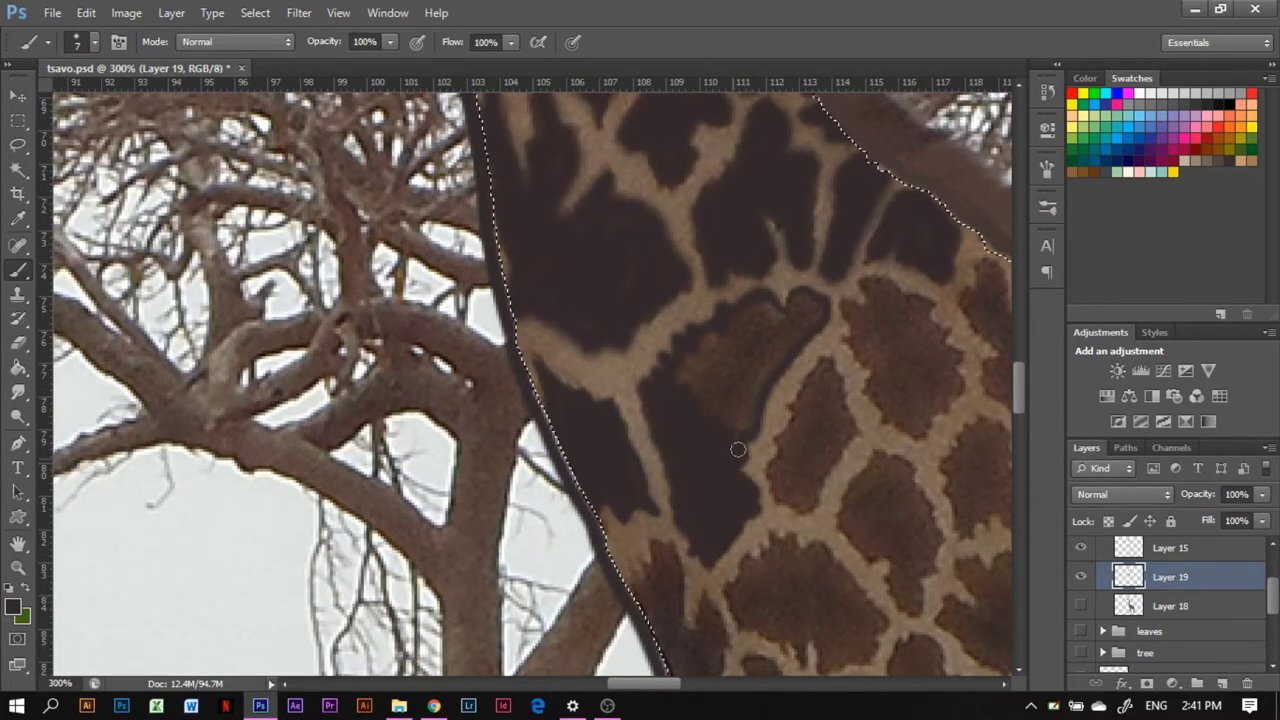
{"action": "left_click_drag", "start_coordinate": [793, 314], "coordinate": [780, 326]}
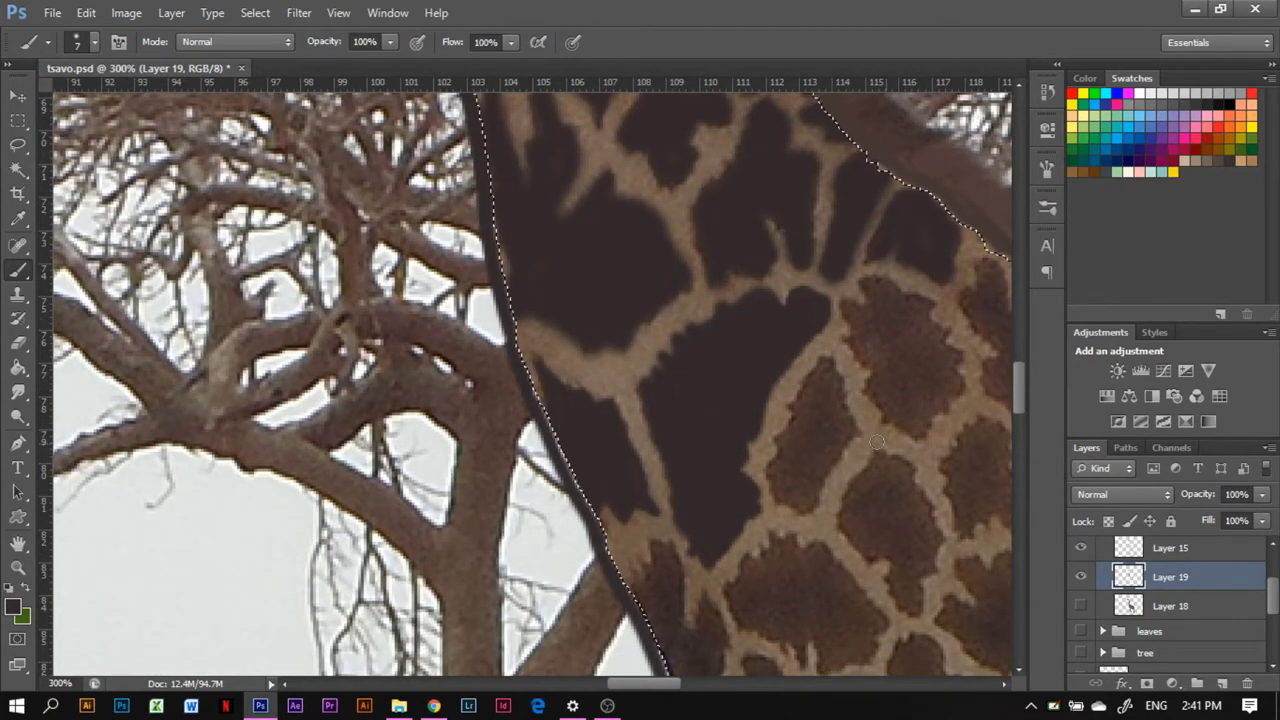
{"action": "mouse_move", "coordinate": [876, 441]}
{"action": "left_mouse_down"}
{"action": "mouse_move", "coordinate": [800, 470]}
{"action": "mouse_move", "coordinate": [819, 423]}
{"action": "left_mouse_up"}
{"action": "mouse_move", "coordinate": [861, 281]}
{"action": "left_mouse_down"}
{"action": "mouse_move", "coordinate": [951, 386]}
{"action": "mouse_move", "coordinate": [861, 324]}
{"action": "left_mouse_up"}
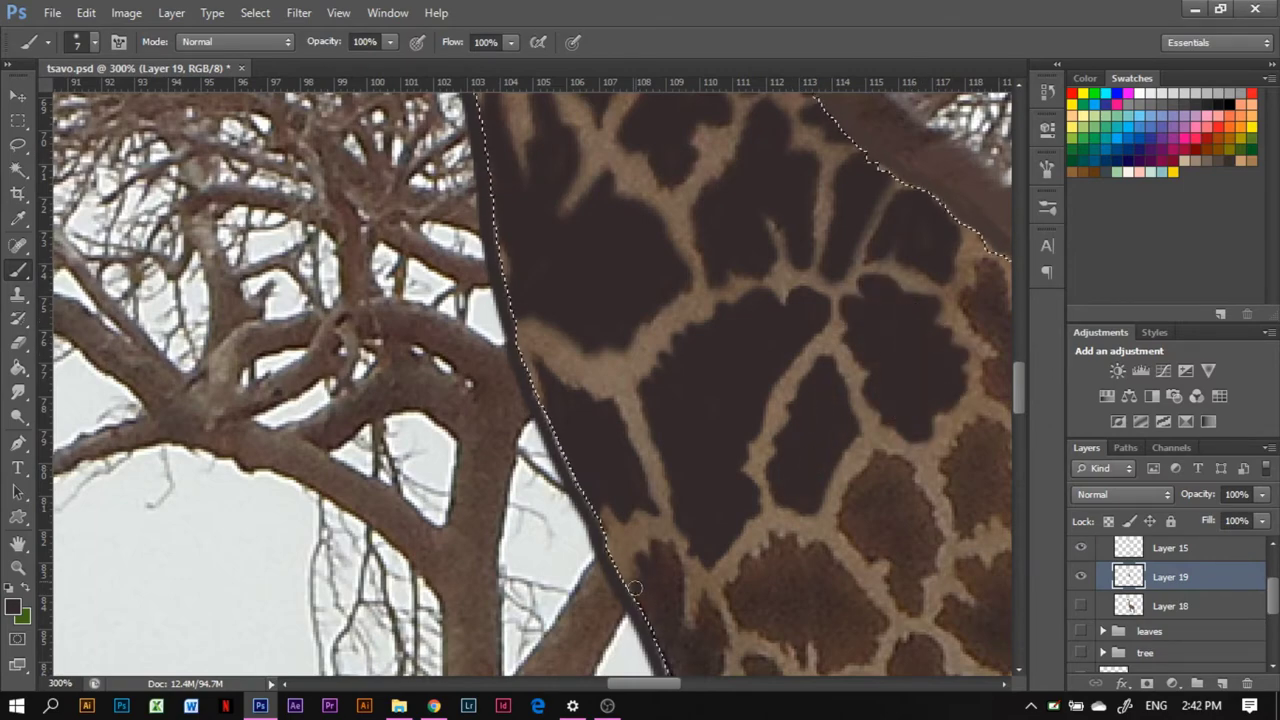
Step: Cover the remaining lighter neck spots and areas with dark brown
{"action": "scroll", "coordinate": [696, 443], "scroll_direction": "down", "scroll_amount": 3}
{"action": "mouse_move", "coordinate": [764, 371]}
{"action": "left_mouse_down"}
{"action": "mouse_move", "coordinate": [830, 465]}
{"action": "mouse_move", "coordinate": [766, 423]}
{"action": "mouse_move", "coordinate": [824, 357]}
{"action": "left_mouse_up"}
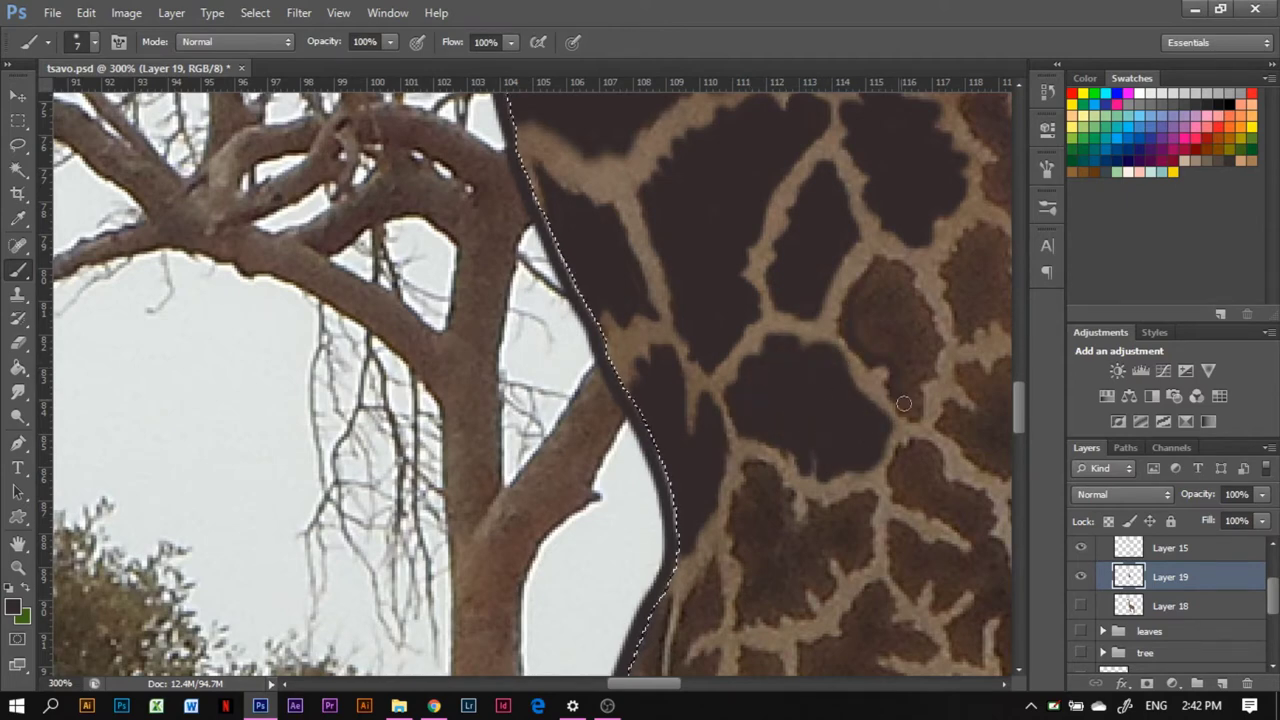
{"action": "left_click_drag", "start_coordinate": [903, 403], "coordinate": [922, 398]}
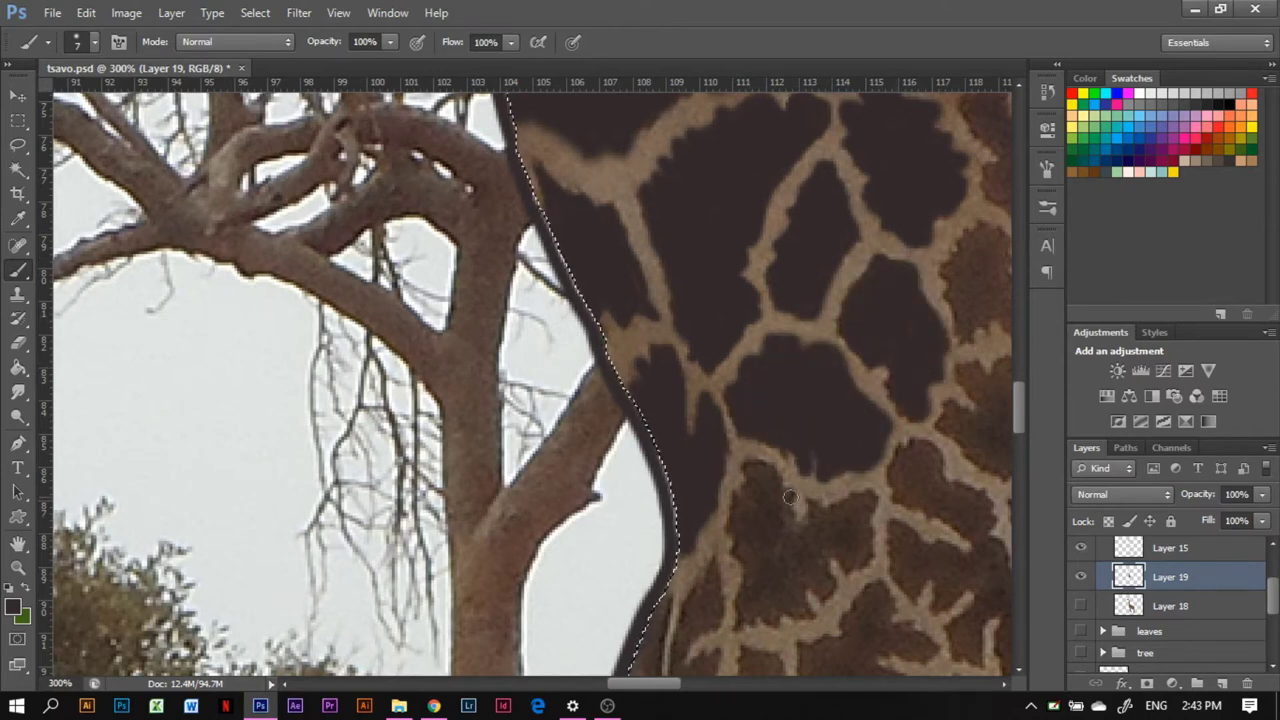
{"action": "left_click_drag", "start_coordinate": [738, 468], "coordinate": [770, 605]}
{"action": "left_click_drag", "start_coordinate": [847, 566], "coordinate": [752, 502]}
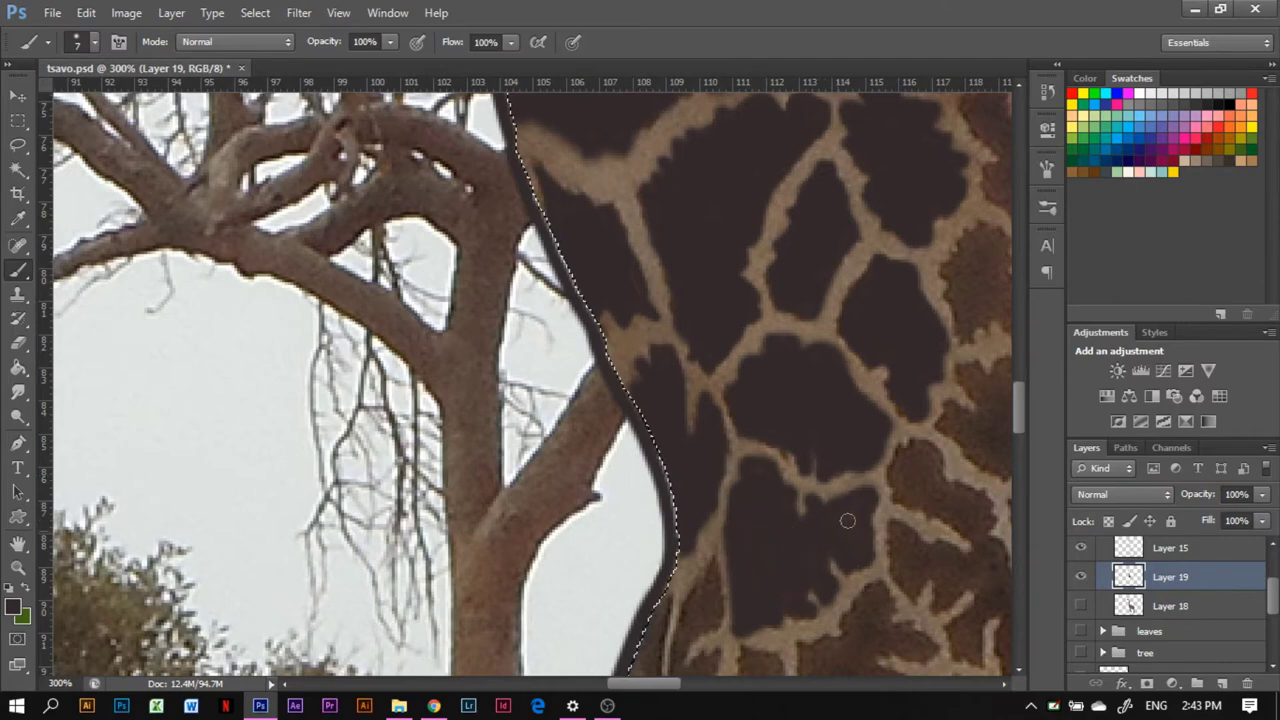
{"action": "left_click_drag", "start_coordinate": [921, 439], "coordinate": [939, 475]}
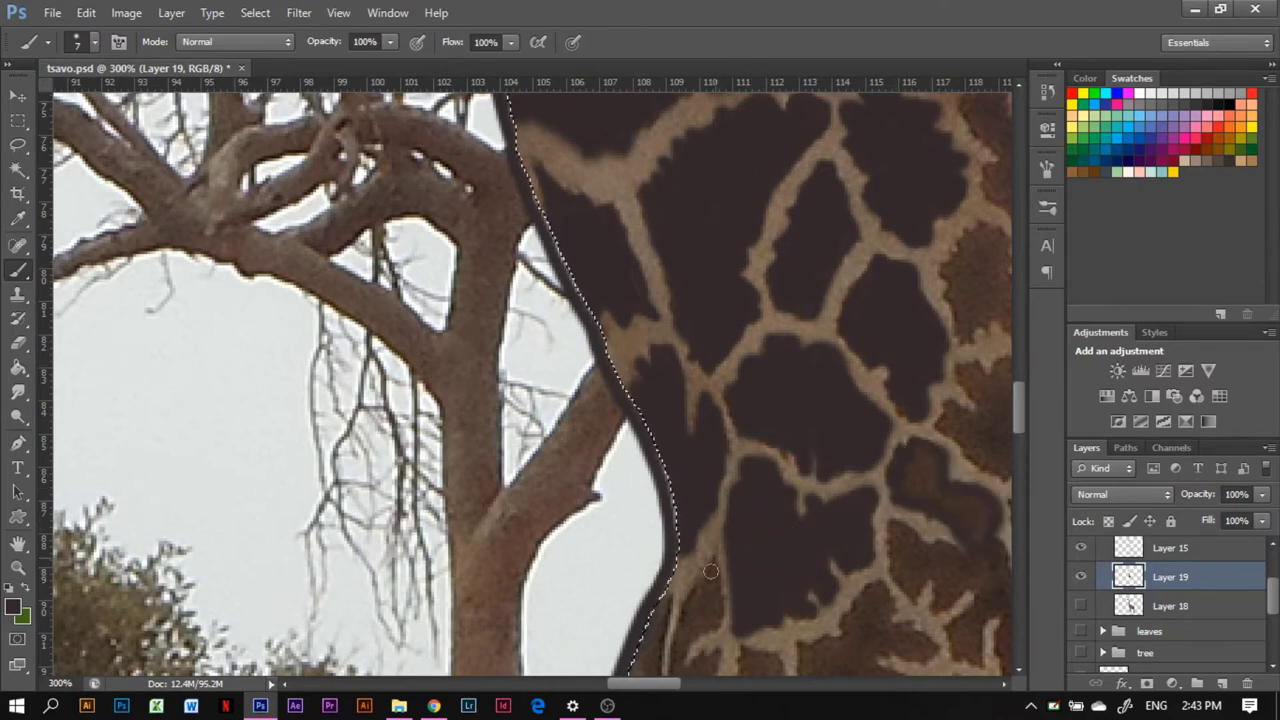
{"action": "scroll", "coordinate": [960, 478], "scroll_direction": "down", "scroll_amount": 5}
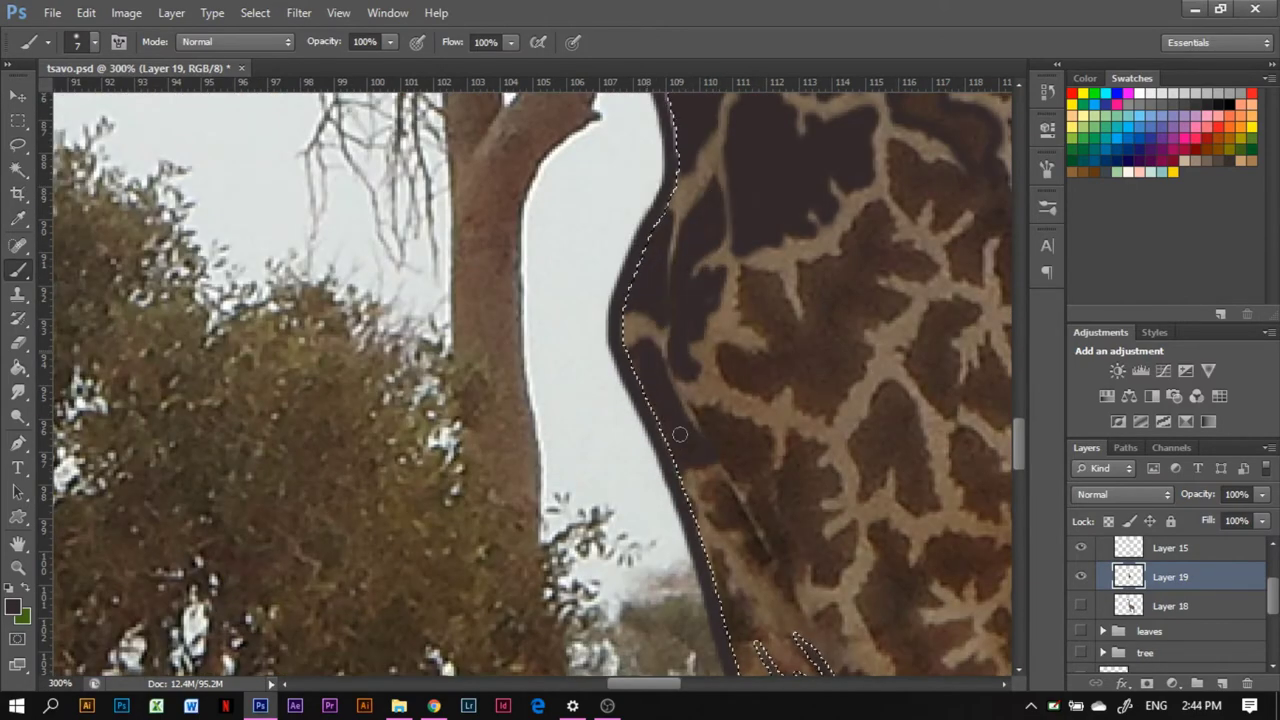
Step: Paint the lower neck and shoulder spots flat dark brown on Layer 19, then save
{"action": "mouse_move", "coordinate": [679, 434]}
{"action": "left_mouse_down"}
{"action": "mouse_move", "coordinate": [780, 400]}
{"action": "mouse_move", "coordinate": [900, 250]}
{"action": "mouse_move", "coordinate": [790, 352]}
{"action": "mouse_move", "coordinate": [862, 343]}
{"action": "left_mouse_up"}
{"action": "left_click_drag", "start_coordinate": [845, 291], "coordinate": [433, 452]}
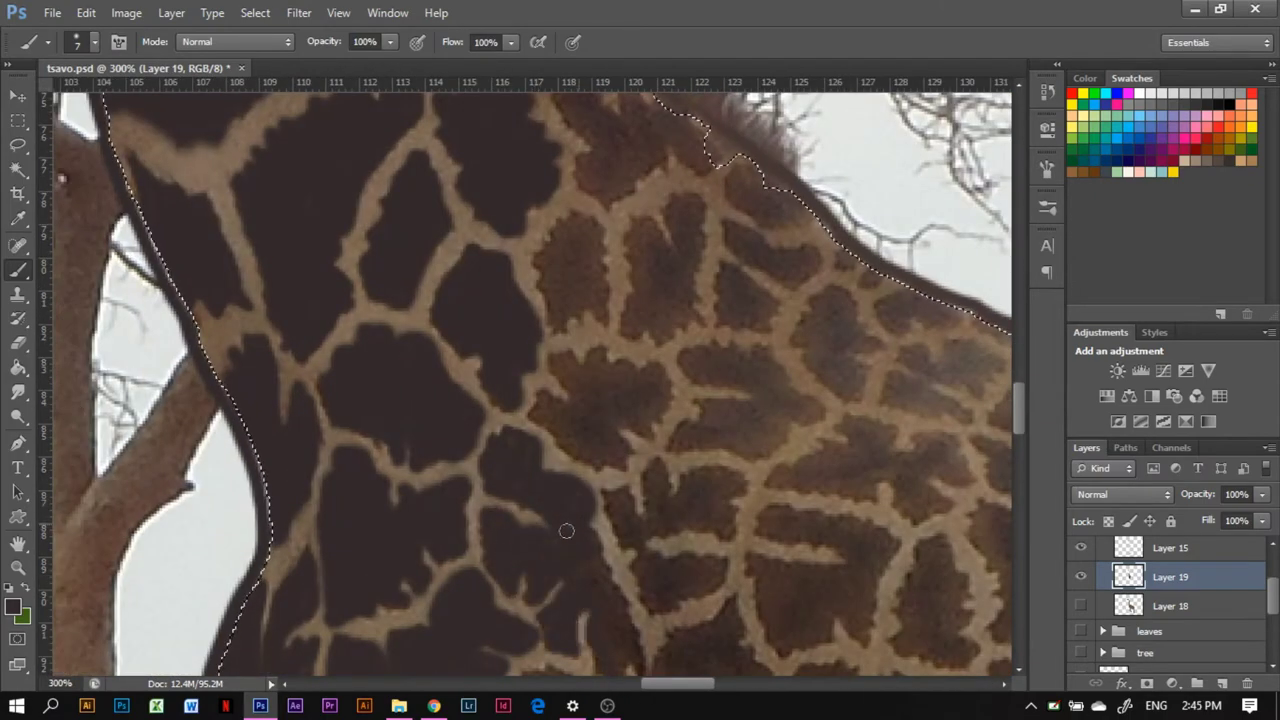
{"action": "scroll", "coordinate": [548, 400], "scroll_direction": "down", "scroll_amount": 2}
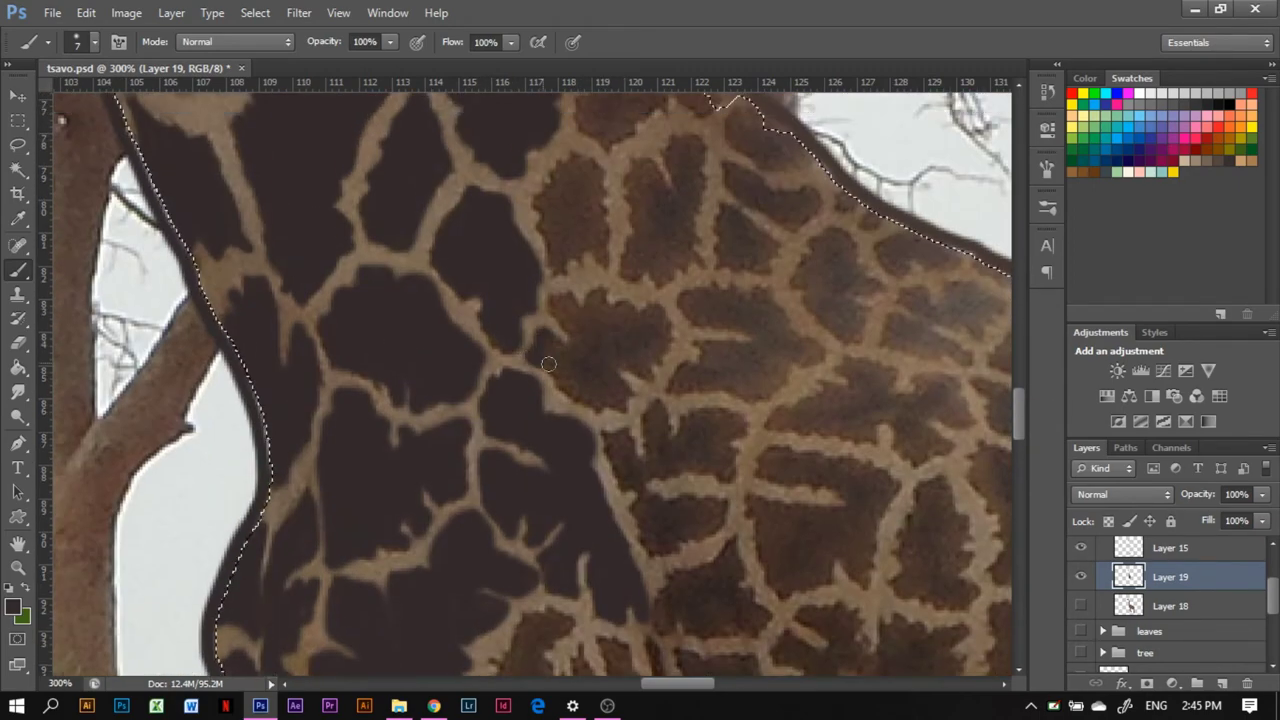
{"action": "left_click_drag", "start_coordinate": [548, 364], "coordinate": [593, 315]}
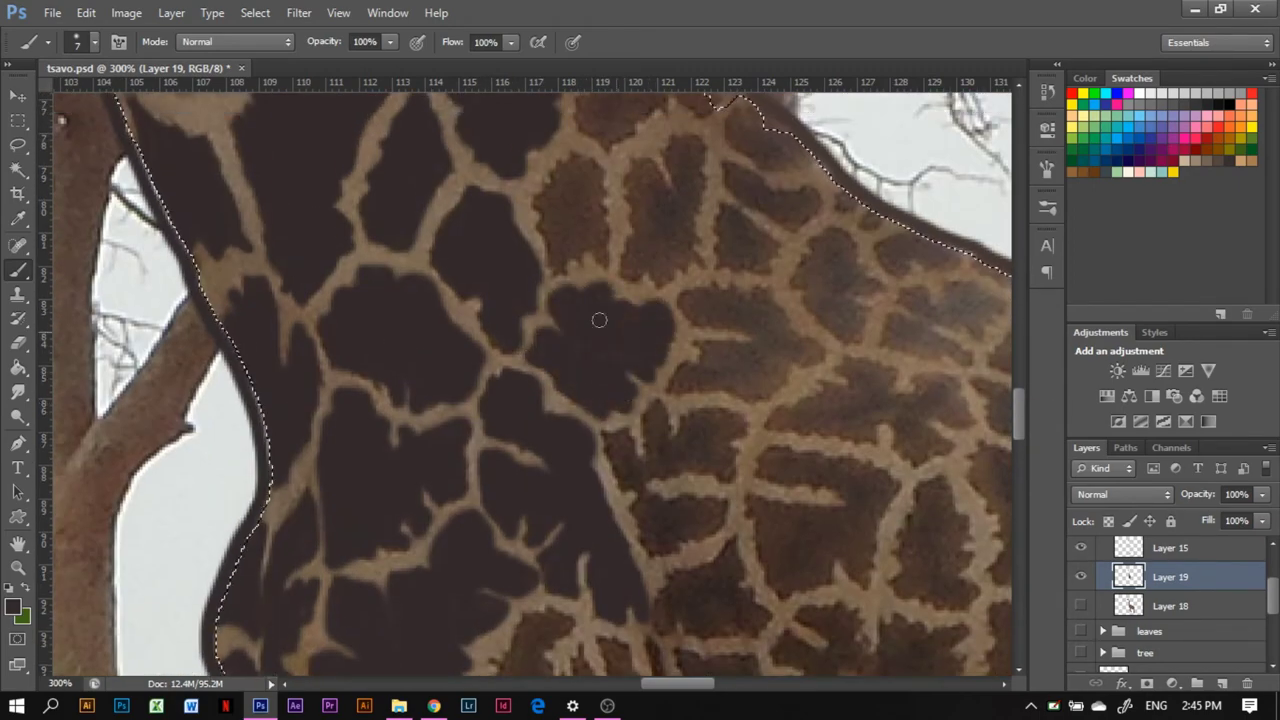
{"action": "left_click_drag", "start_coordinate": [565, 250], "coordinate": [612, 204]}
{"action": "scroll", "coordinate": [1022, 413], "scroll_direction": "up", "scroll_amount": 5}
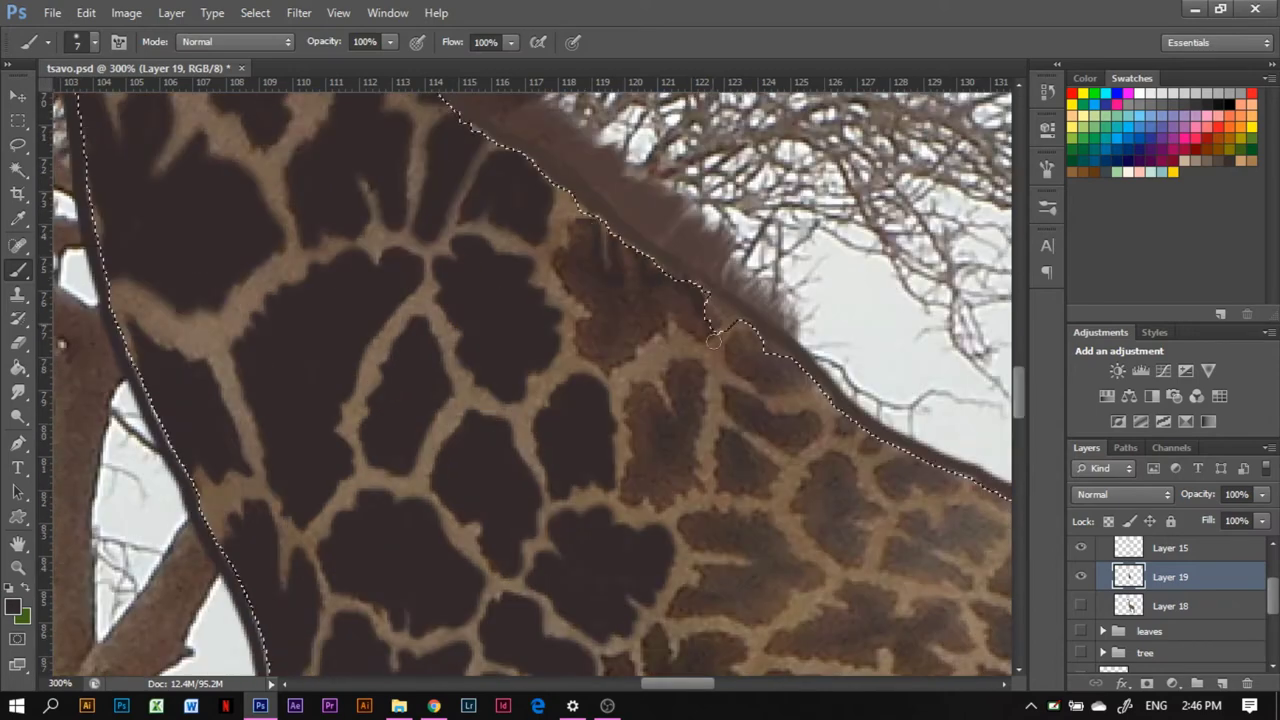
{"action": "left_click_drag", "start_coordinate": [700, 340], "coordinate": [594, 232]}
{"action": "mouse_move", "coordinate": [628, 407]}
{"action": "left_mouse_down"}
{"action": "mouse_move", "coordinate": [686, 394]}
{"action": "mouse_move", "coordinate": [666, 449]}
{"action": "mouse_move", "coordinate": [743, 366]}
{"action": "mouse_move", "coordinate": [766, 413]}
{"action": "mouse_move", "coordinate": [860, 440]}
{"action": "mouse_move", "coordinate": [800, 500]}
{"action": "mouse_move", "coordinate": [900, 470]}
{"action": "mouse_move", "coordinate": [942, 476]}
{"action": "mouse_move", "coordinate": [834, 530]}
{"action": "mouse_move", "coordinate": [850, 470]}
{"action": "left_mouse_up"}
{"action": "key", "text": "ctrl+s"}
Step: Darken the lighter markings and light patches across the giraffe's body to dark brown
{"action": "scroll", "coordinate": [850, 470], "scroll_direction": "down", "scroll_amount": 5}
{"action": "mouse_move", "coordinate": [700, 400]}
{"action": "left_mouse_down"}
{"action": "mouse_move", "coordinate": [760, 340]}
{"action": "mouse_move", "coordinate": [763, 390]}
{"action": "left_mouse_up"}
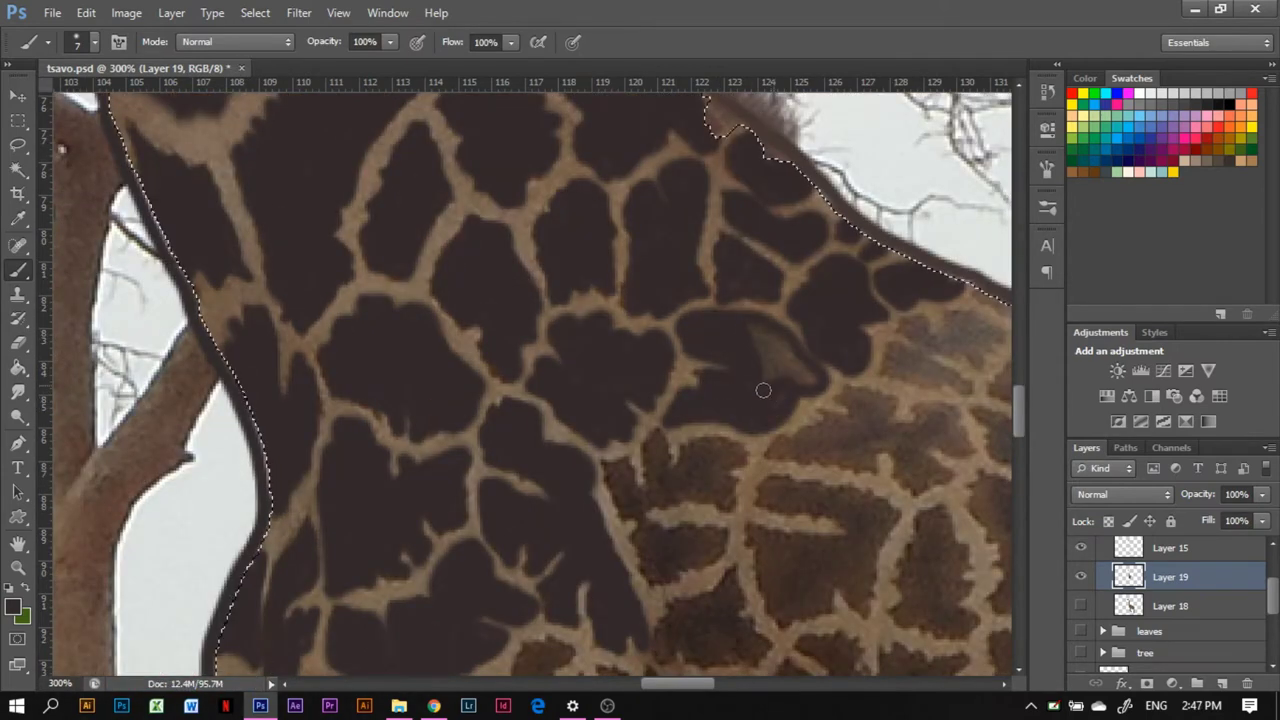
{"action": "mouse_move", "coordinate": [662, 438]}
{"action": "left_mouse_down"}
{"action": "mouse_move", "coordinate": [690, 560]}
{"action": "mouse_move", "coordinate": [617, 466]}
{"action": "mouse_move", "coordinate": [700, 472]}
{"action": "left_mouse_up"}
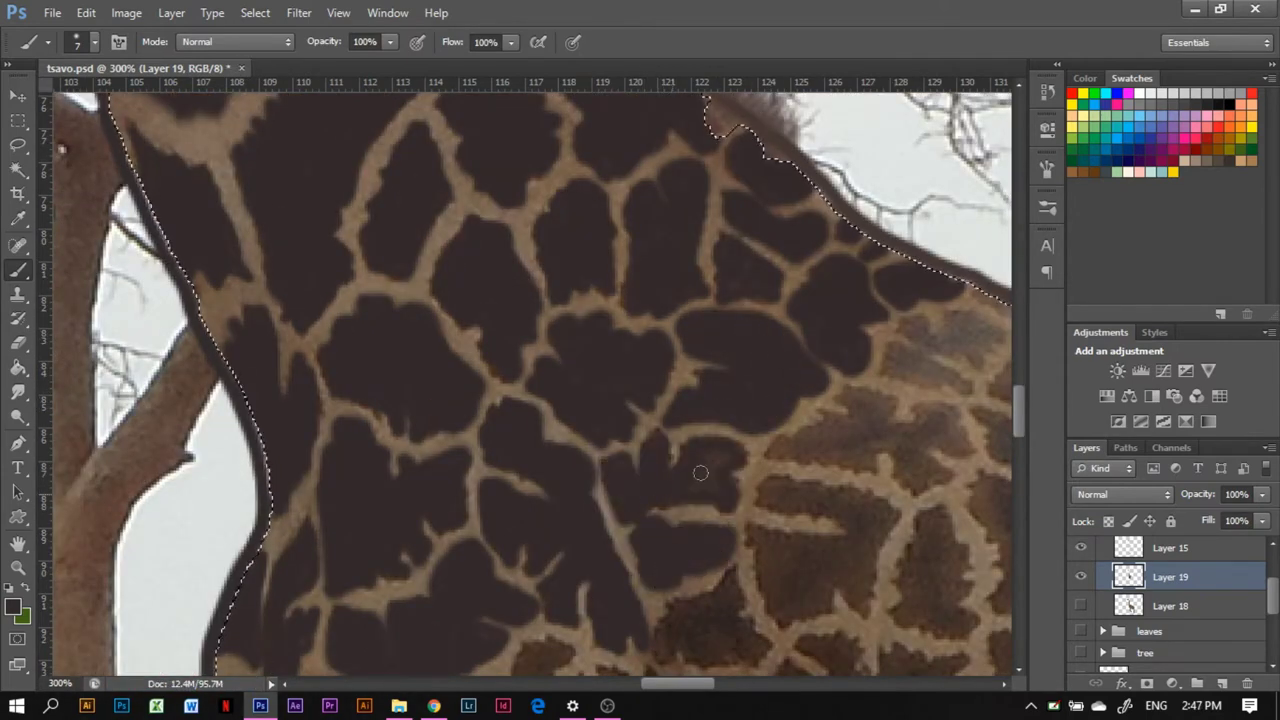
{"action": "mouse_move", "coordinate": [905, 428]}
{"action": "left_mouse_down"}
{"action": "mouse_move", "coordinate": [810, 425]}
{"action": "mouse_move", "coordinate": [900, 460]}
{"action": "mouse_move", "coordinate": [975, 420]}
{"action": "mouse_move", "coordinate": [961, 437]}
{"action": "mouse_move", "coordinate": [925, 385]}
{"action": "mouse_move", "coordinate": [943, 357]}
{"action": "left_mouse_up"}
{"action": "left_click_drag", "start_coordinate": [678, 683], "coordinate": [708, 683]}
{"action": "mouse_move", "coordinate": [700, 345]}
{"action": "left_mouse_down"}
{"action": "mouse_move", "coordinate": [704, 401]}
{"action": "mouse_move", "coordinate": [795, 360]}
{"action": "mouse_move", "coordinate": [900, 390]}
{"action": "left_mouse_up"}
{"action": "left_click_drag", "start_coordinate": [820, 405], "coordinate": [875, 435]}
{"action": "mouse_move", "coordinate": [660, 355]}
{"action": "left_mouse_down"}
{"action": "mouse_move", "coordinate": [636, 462]}
{"action": "mouse_move", "coordinate": [740, 450]}
{"action": "mouse_move", "coordinate": [771, 423]}
{"action": "left_mouse_up"}
Step: Smooth the textured and small light body patches into flat dark brown
{"action": "scroll", "coordinate": [771, 423], "scroll_direction": "down", "scroll_amount": 5}
{"action": "mouse_move", "coordinate": [420, 330]}
{"action": "left_mouse_down"}
{"action": "mouse_move", "coordinate": [495, 213]}
{"action": "mouse_move", "coordinate": [438, 291]}
{"action": "left_mouse_up"}
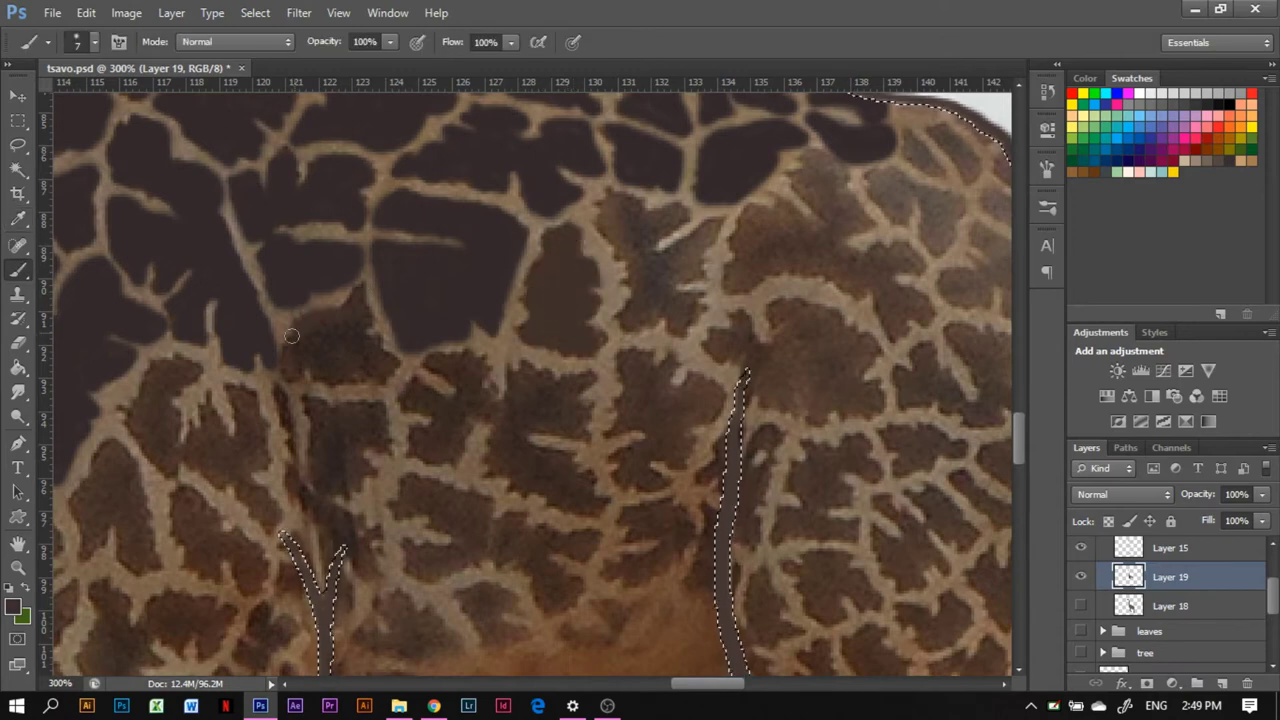
{"action": "left_click_drag", "start_coordinate": [292, 368], "coordinate": [357, 338]}
{"action": "left_click_drag", "start_coordinate": [448, 372], "coordinate": [428, 396]}
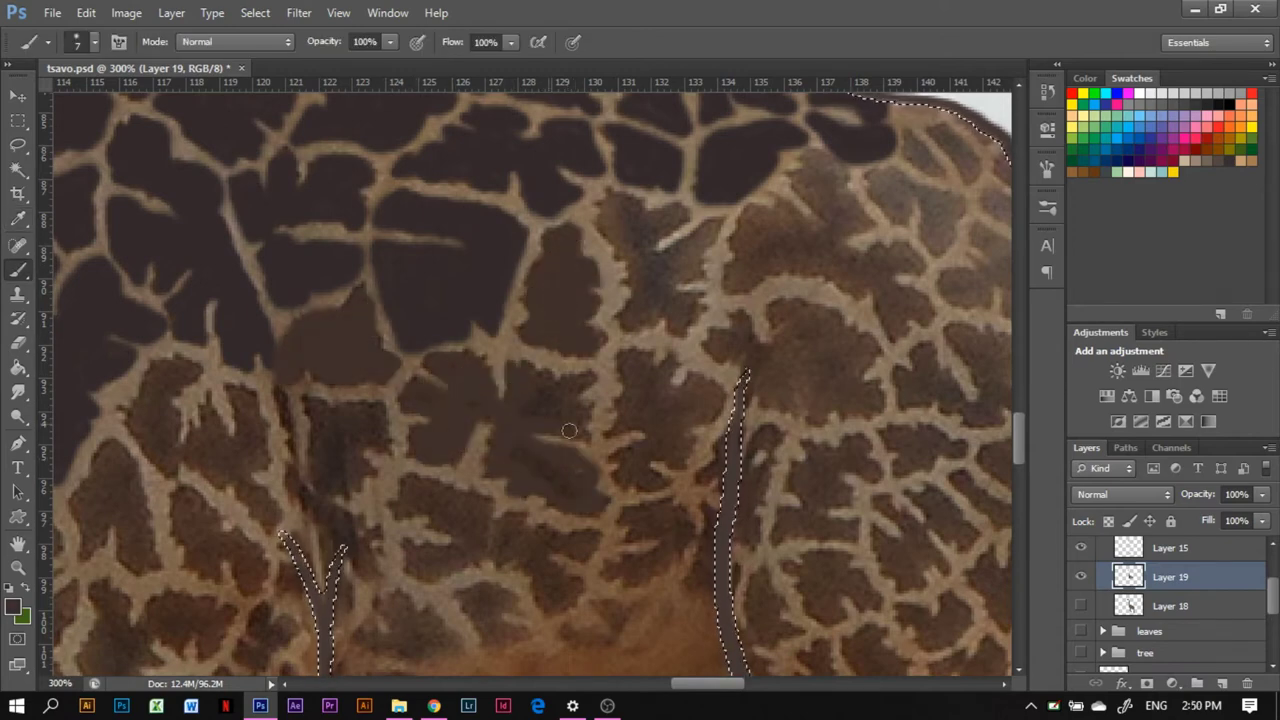
{"action": "left_click_drag", "start_coordinate": [569, 430], "coordinate": [543, 394]}
{"action": "left_click_drag", "start_coordinate": [395, 415], "coordinate": [353, 485]}
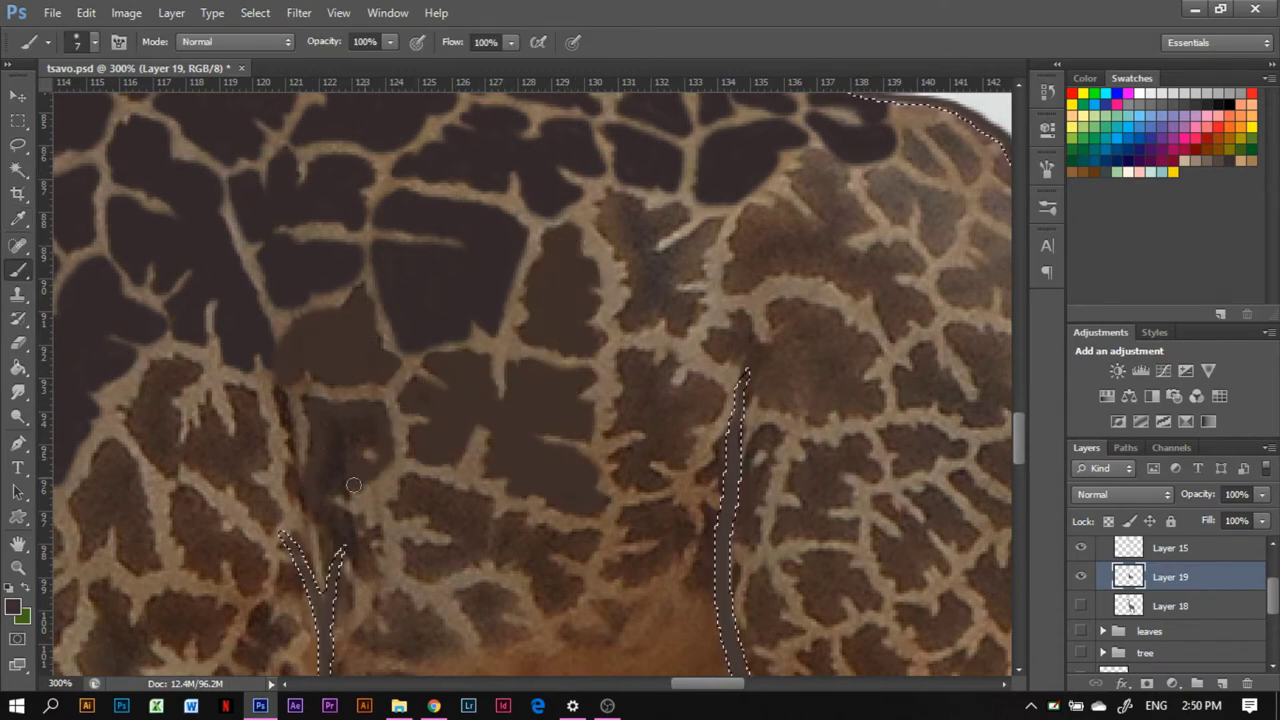
Step: Paint the textured patches near the outline edge and on the lower body flat dark brown
{"action": "left_click_drag", "start_coordinate": [357, 541], "coordinate": [531, 578]}
{"action": "mouse_move", "coordinate": [615, 350]}
{"action": "left_mouse_down"}
{"action": "mouse_move", "coordinate": [665, 400]}
{"action": "mouse_move", "coordinate": [690, 465]}
{"action": "left_mouse_up"}
{"action": "left_click_drag", "start_coordinate": [725, 370], "coordinate": [680, 399]}
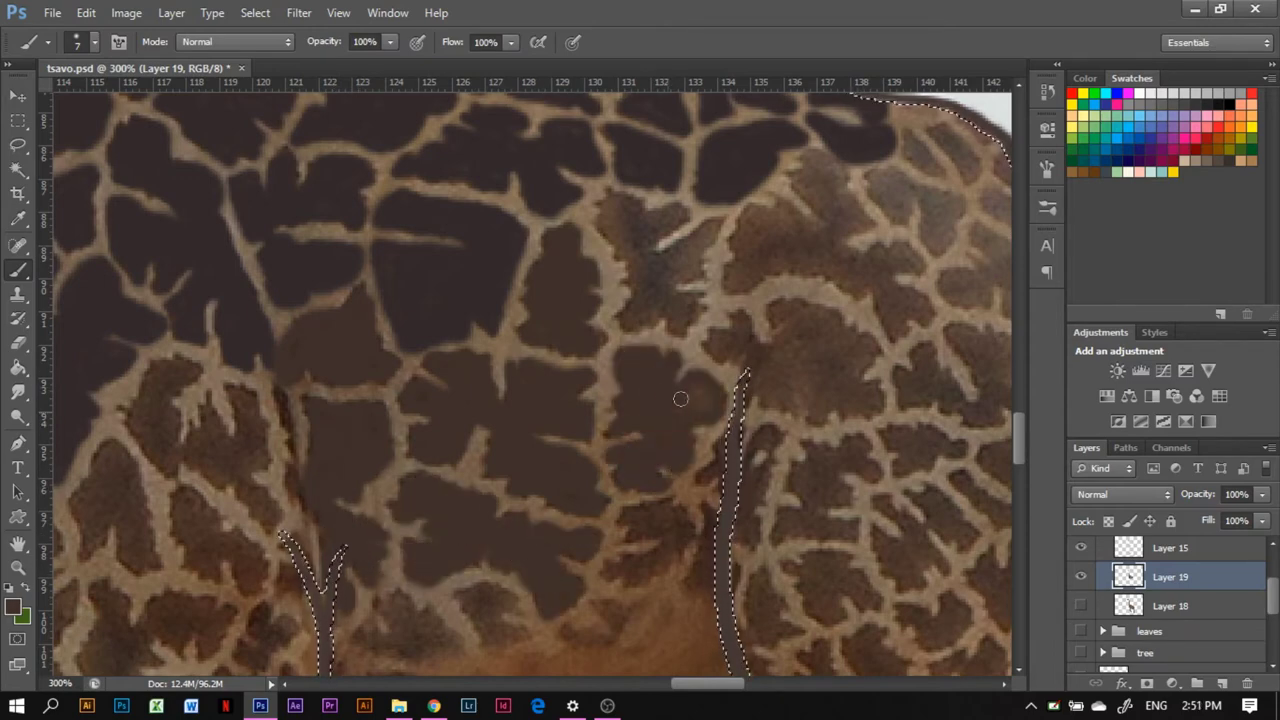
{"action": "left_click_drag", "start_coordinate": [646, 579], "coordinate": [394, 610]}
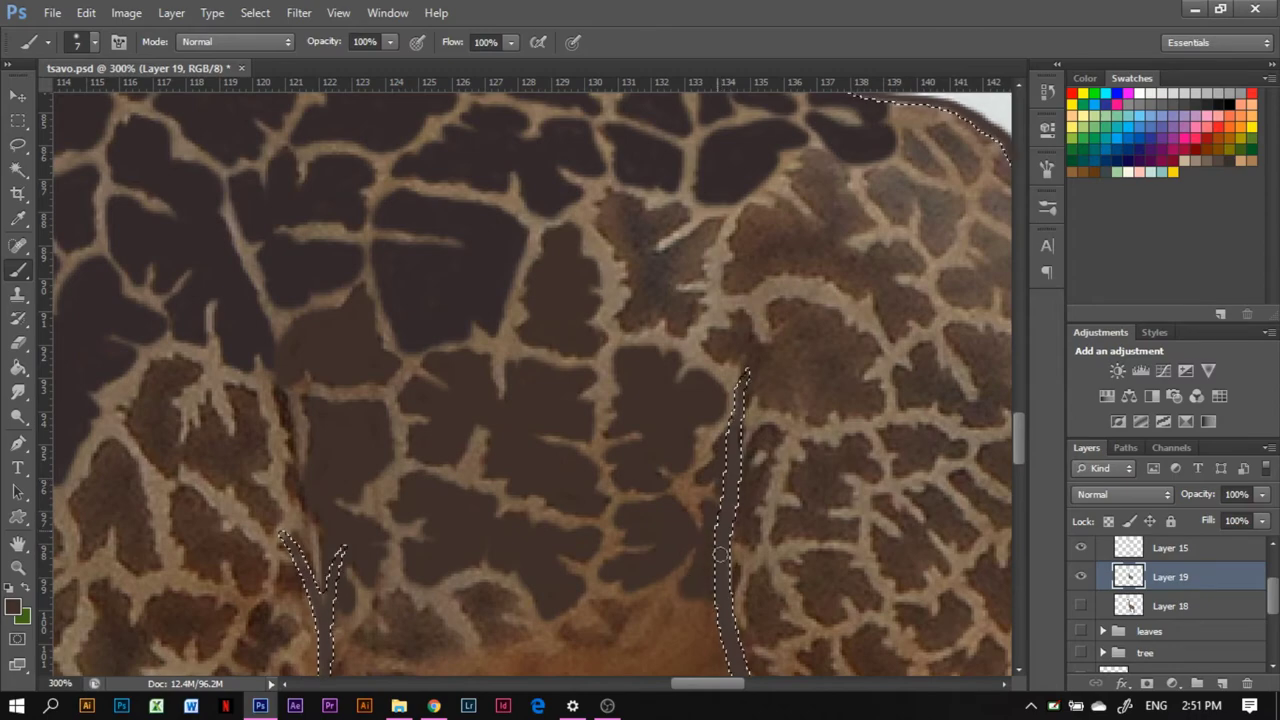
{"action": "left_click_drag", "start_coordinate": [495, 615], "coordinate": [530, 645]}
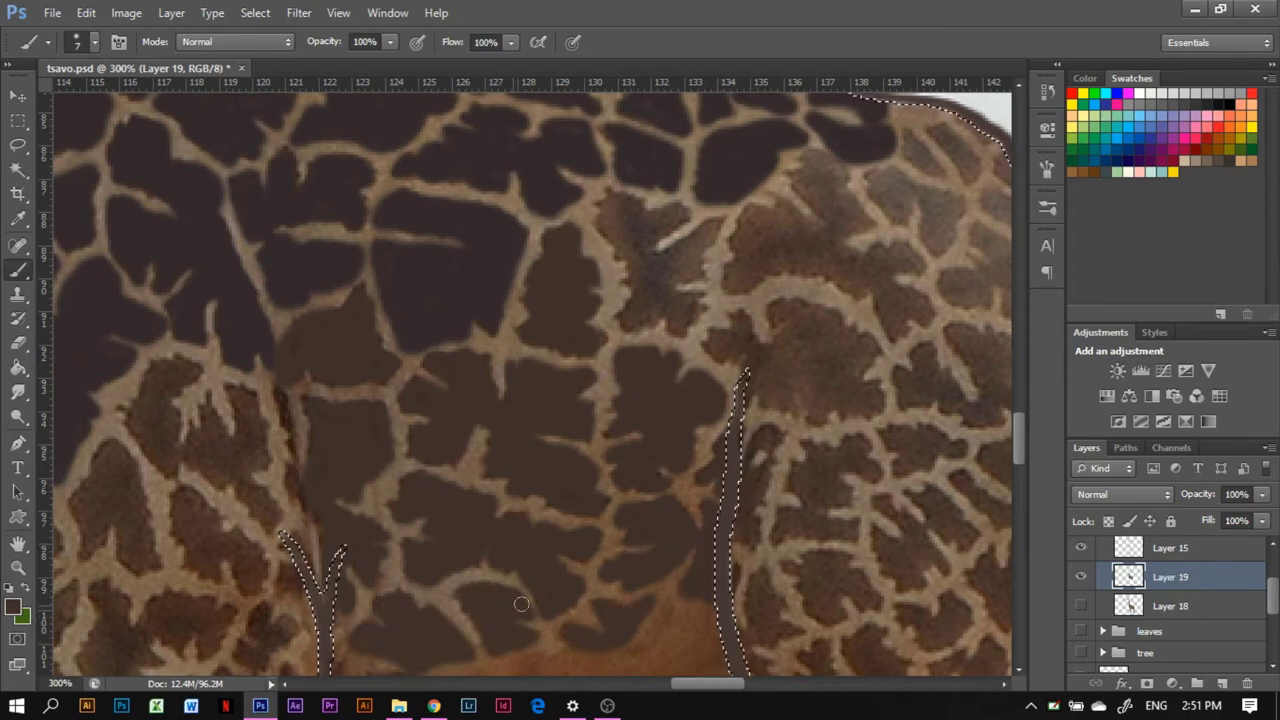
{"action": "scroll", "coordinate": [617, 305], "scroll_direction": "down", "scroll_amount": 5}
Step: Cover the tan patches on the upper body and shoulder with dark brown
{"action": "scroll", "coordinate": [617, 305], "scroll_direction": "up", "scroll_amount": 4}
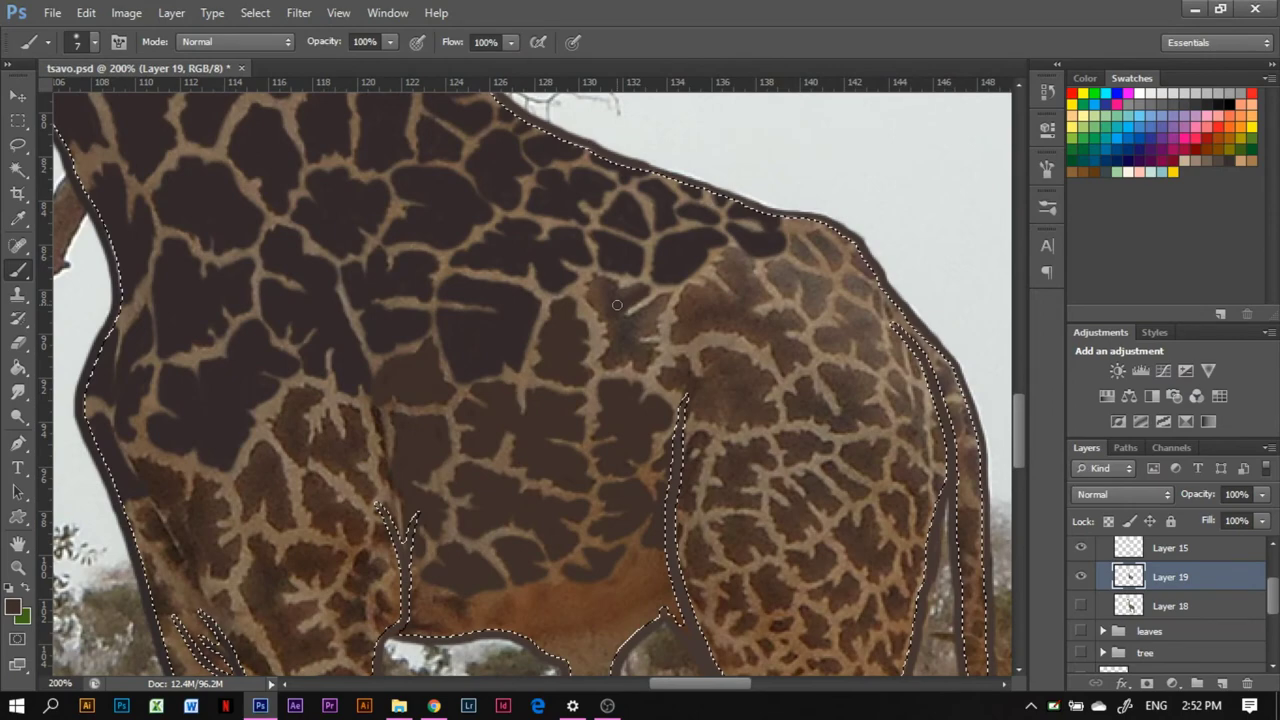
{"action": "scroll", "coordinate": [617, 305], "scroll_direction": "down", "scroll_amount": 3}
{"action": "scroll", "coordinate": [610, 328], "scroll_direction": "up", "scroll_amount": 3}
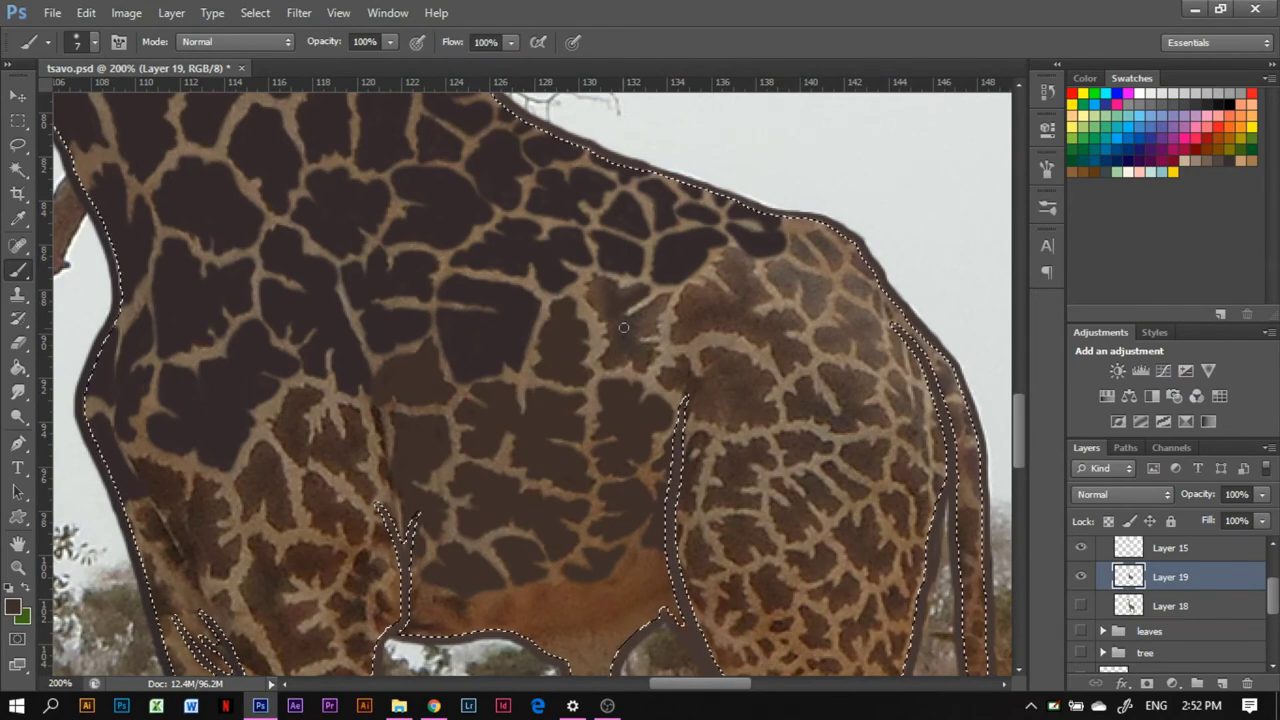
{"action": "scroll", "coordinate": [623, 327], "scroll_direction": "down", "scroll_amount": 3}
{"action": "scroll", "coordinate": [623, 327], "scroll_direction": "up", "scroll_amount": 3}
{"action": "mouse_move", "coordinate": [640, 305]}
{"action": "left_mouse_down"}
{"action": "mouse_move", "coordinate": [656, 330]}
{"action": "mouse_move", "coordinate": [651, 316]}
{"action": "left_mouse_up"}
{"action": "left_click_drag", "start_coordinate": [799, 343], "coordinate": [801, 357]}
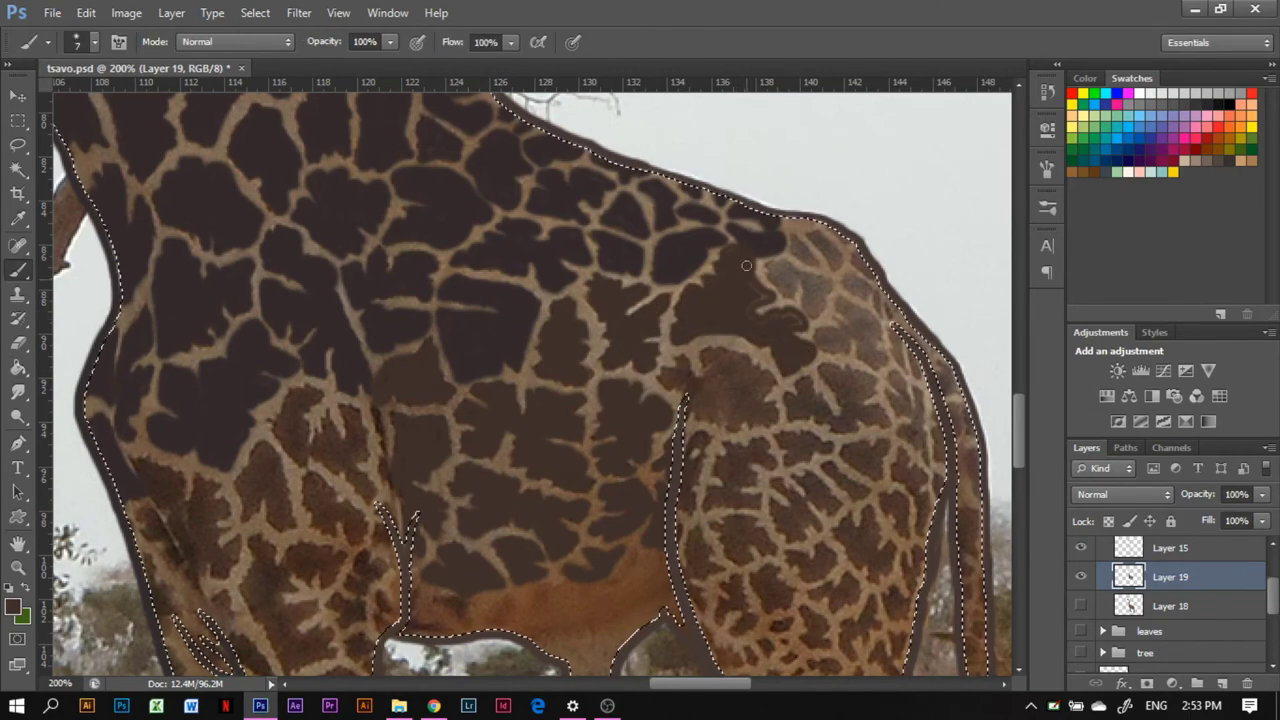
{"action": "mouse_move", "coordinate": [795, 315]}
{"action": "left_mouse_down"}
{"action": "mouse_move", "coordinate": [797, 241]}
{"action": "mouse_move", "coordinate": [971, 591]}
{"action": "left_mouse_up"}
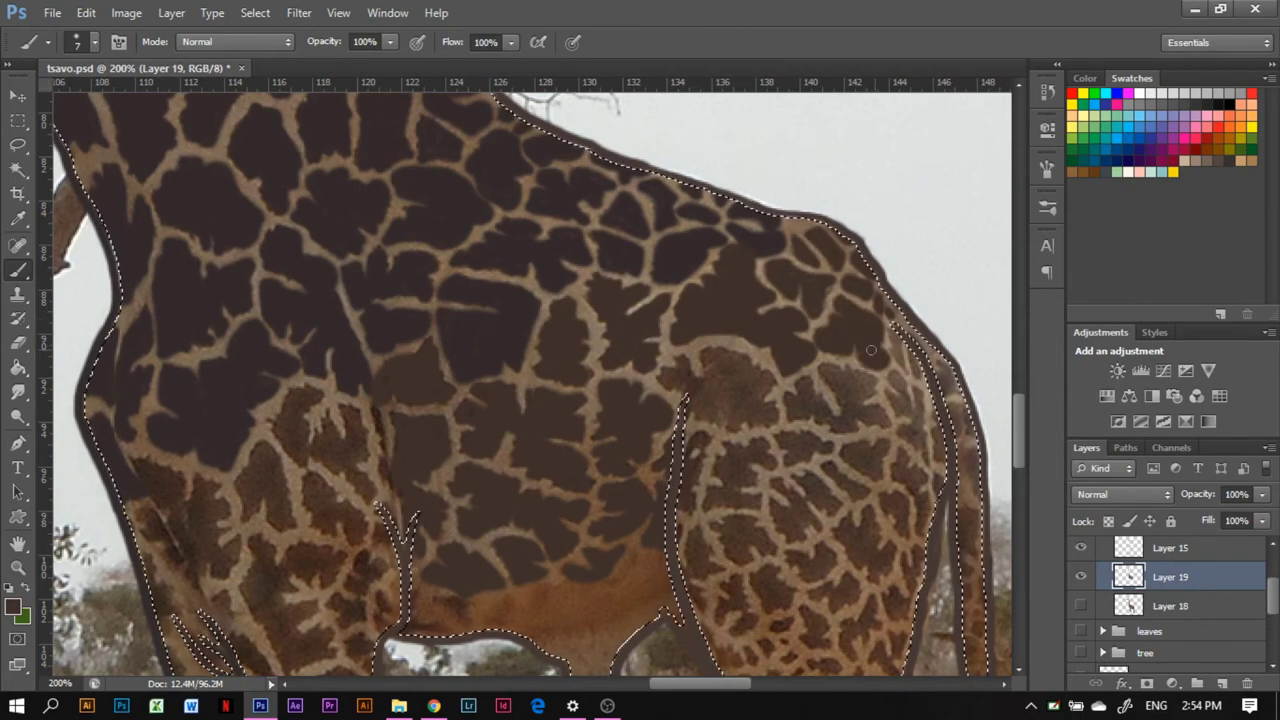
Step: Paint the remaining tan pattern lines dark brown while scrolling over the belly and legs
{"action": "scroll", "coordinate": [971, 591], "scroll_direction": "down", "scroll_amount": 5}
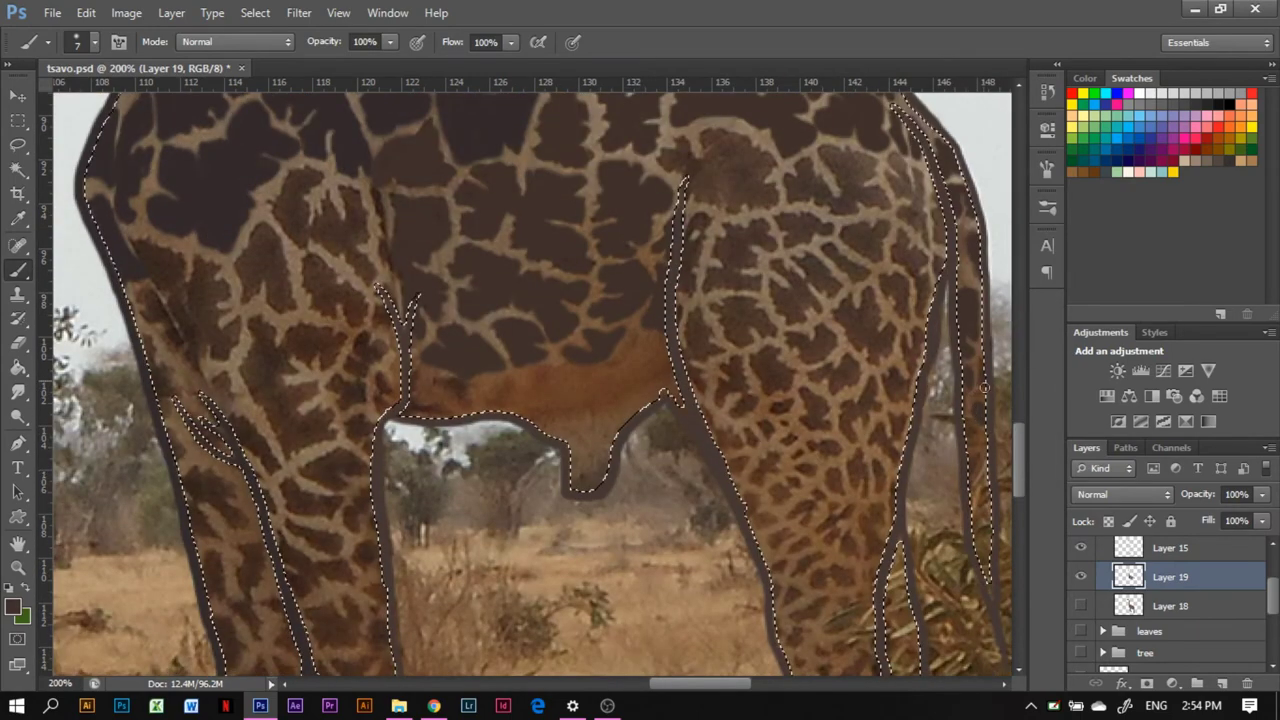
{"action": "left_click_drag", "start_coordinate": [307, 220], "coordinate": [327, 230]}
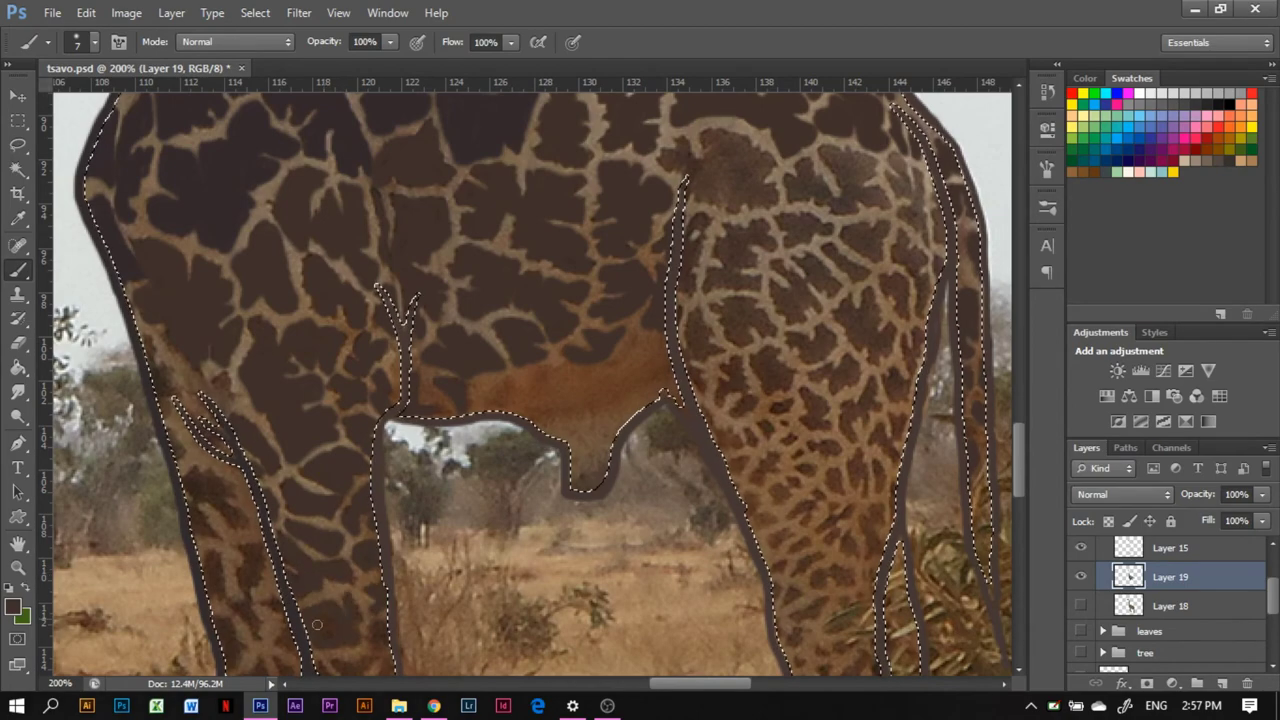
{"action": "scroll", "coordinate": [469, 632], "scroll_direction": "down", "scroll_amount": 5}
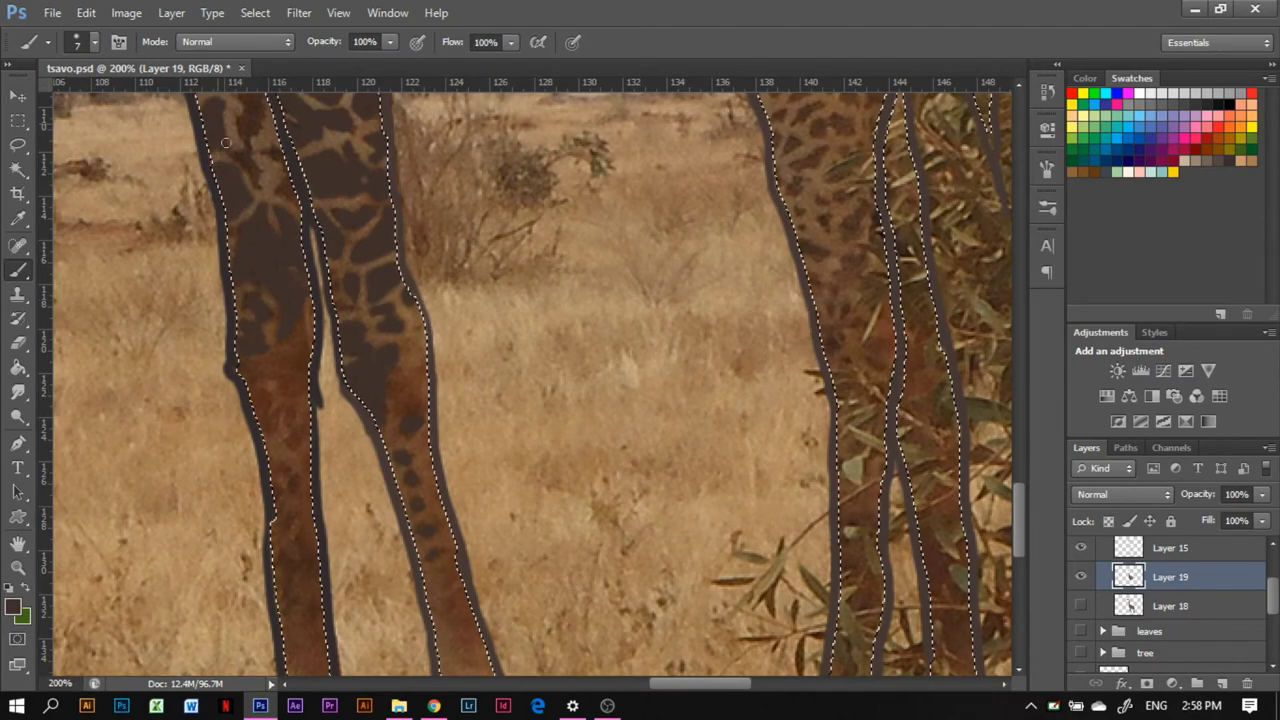
{"action": "scroll", "coordinate": [163, 361], "scroll_direction": "up", "scroll_amount": 5}
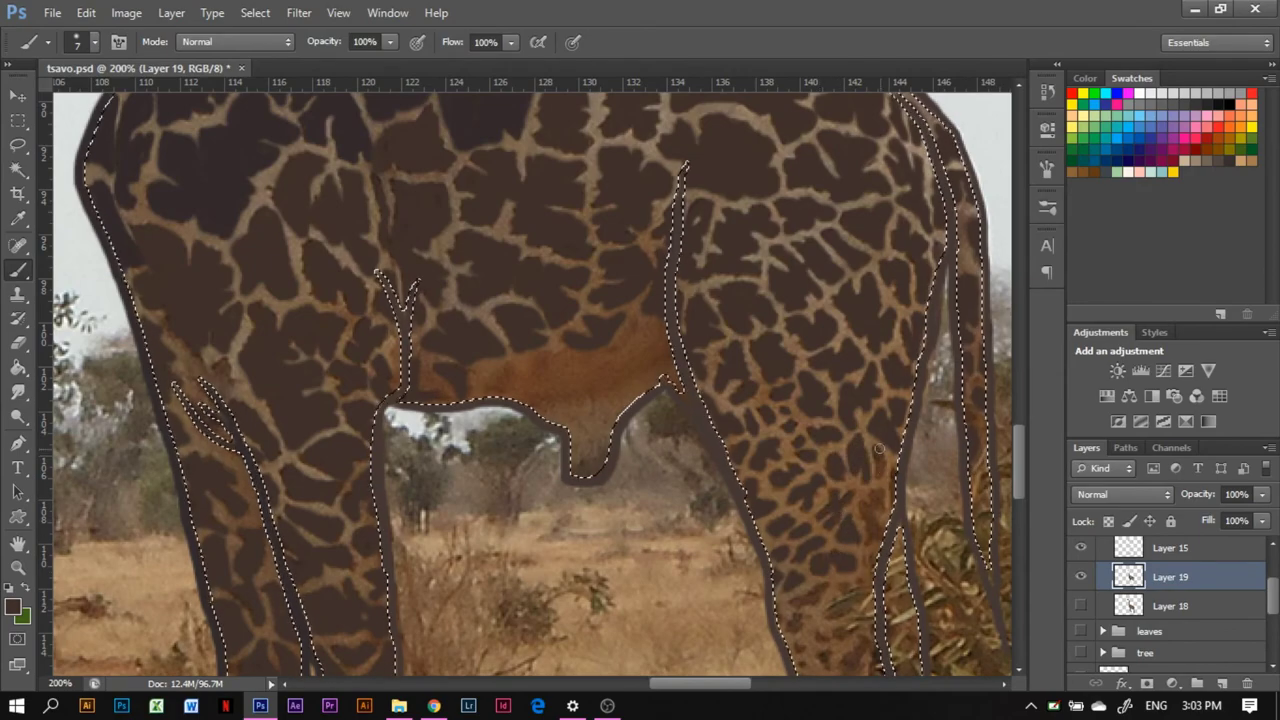
{"action": "scroll", "coordinate": [992, 480], "scroll_direction": "down", "scroll_amount": 3}
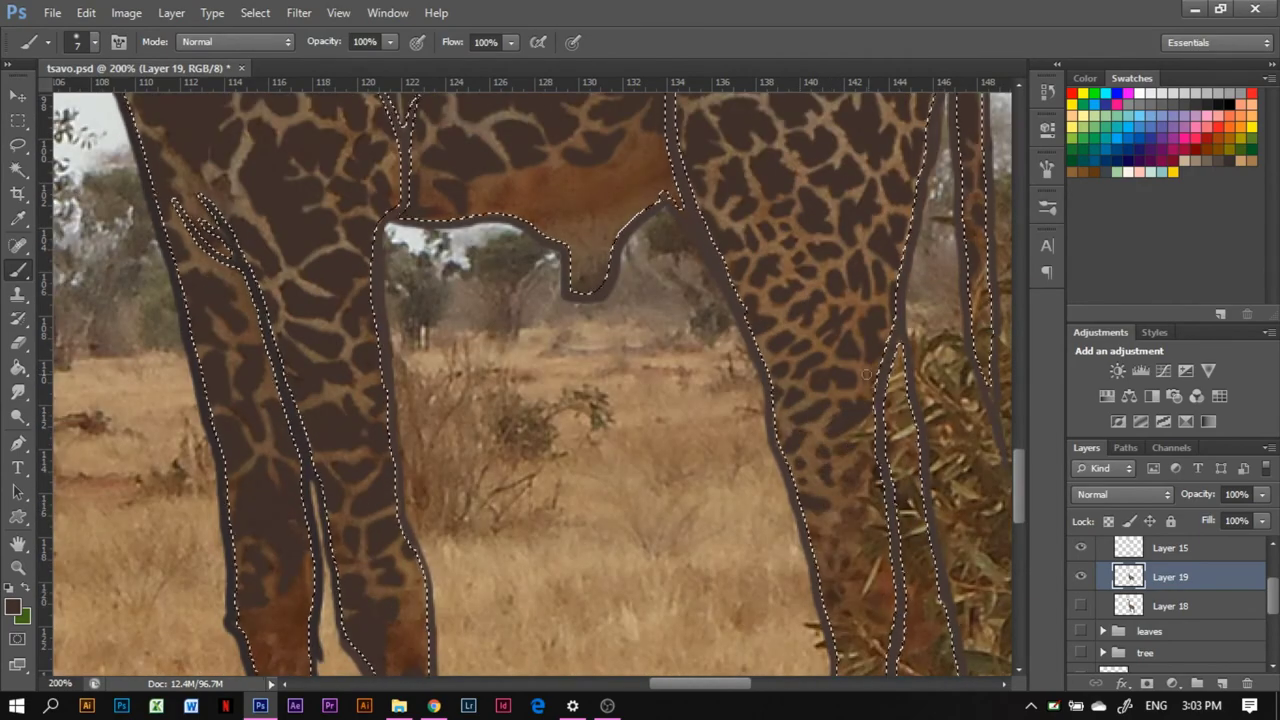
Step: Show and select Layer 18, pick a tan colour, and brush it over the giraffe
{"action": "key", "text": "ctrl+minus"}
{"action": "key", "text": "ctrl+minus"}
{"action": "key", "text": "ctrl+minus"}
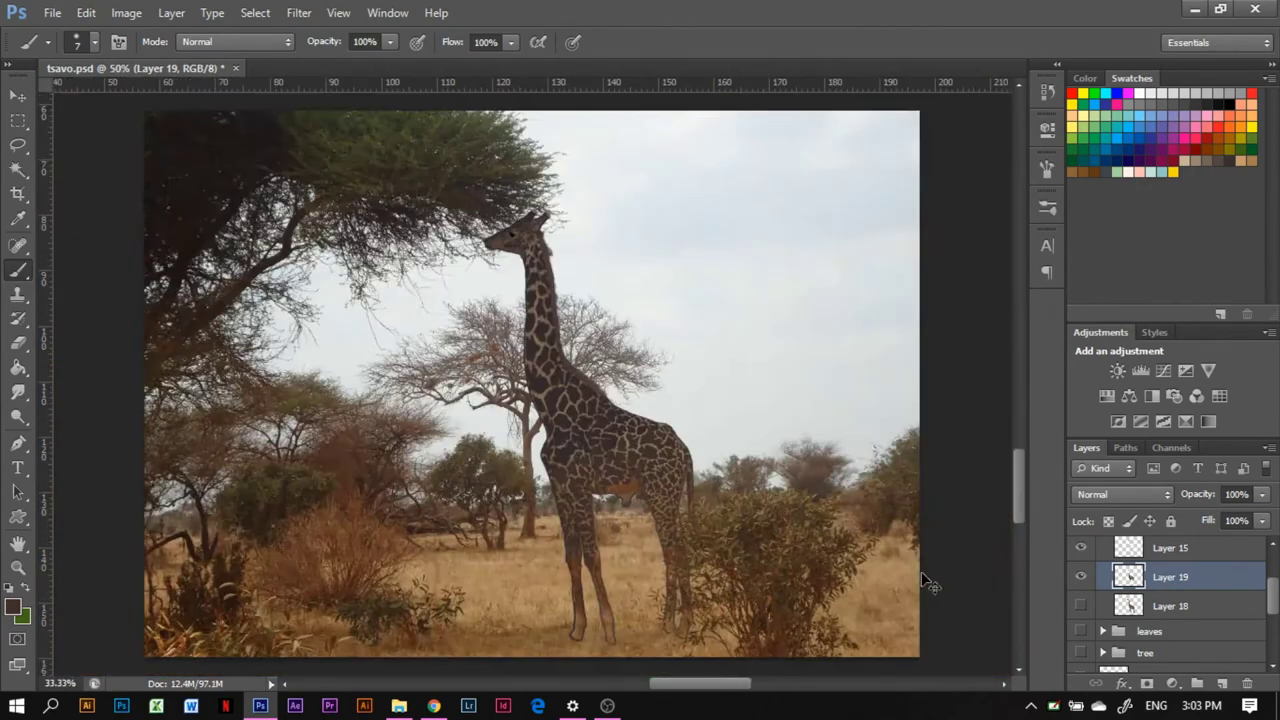
{"action": "key", "text": "w"}
{"action": "left_click", "coordinate": [1080, 605]}
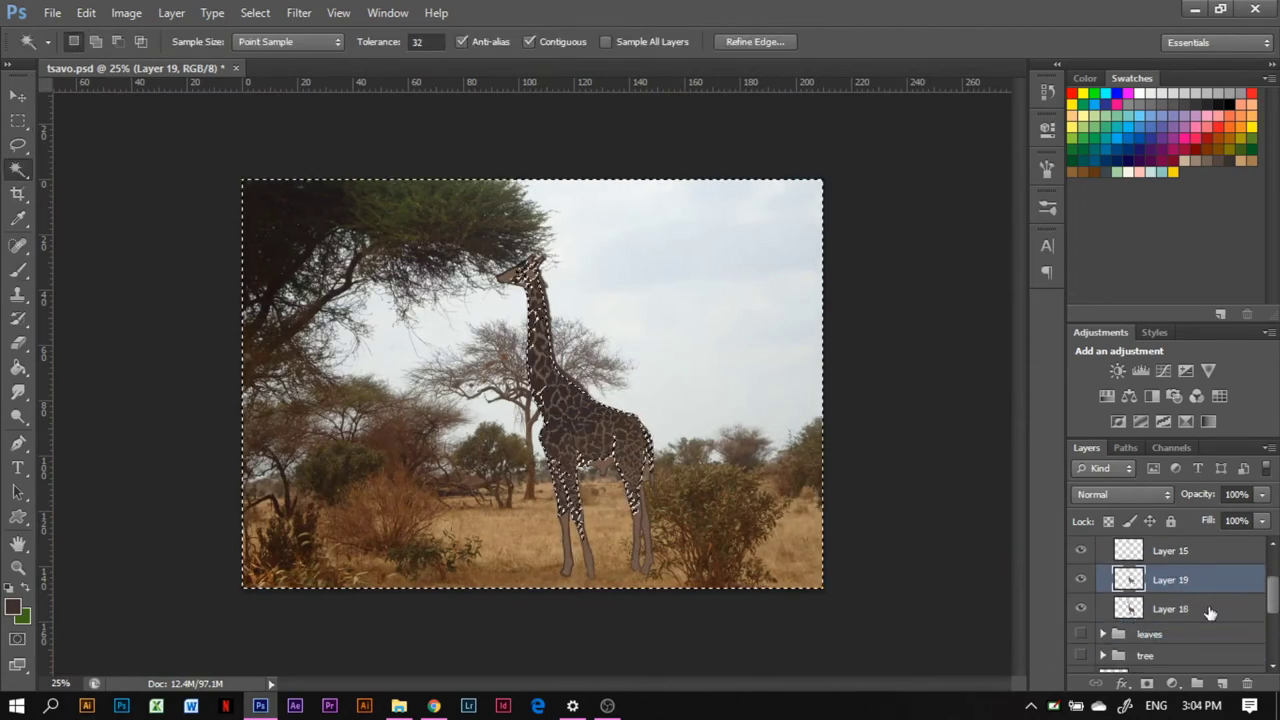
{"action": "left_click", "coordinate": [1206, 608]}
{"action": "left_click", "coordinate": [13, 606]}
{"action": "left_click", "coordinate": [600, 520]}
{"action": "key", "text": "Return"}
{"action": "key", "text": "b"}
{"action": "left_click", "coordinate": [85, 41]}
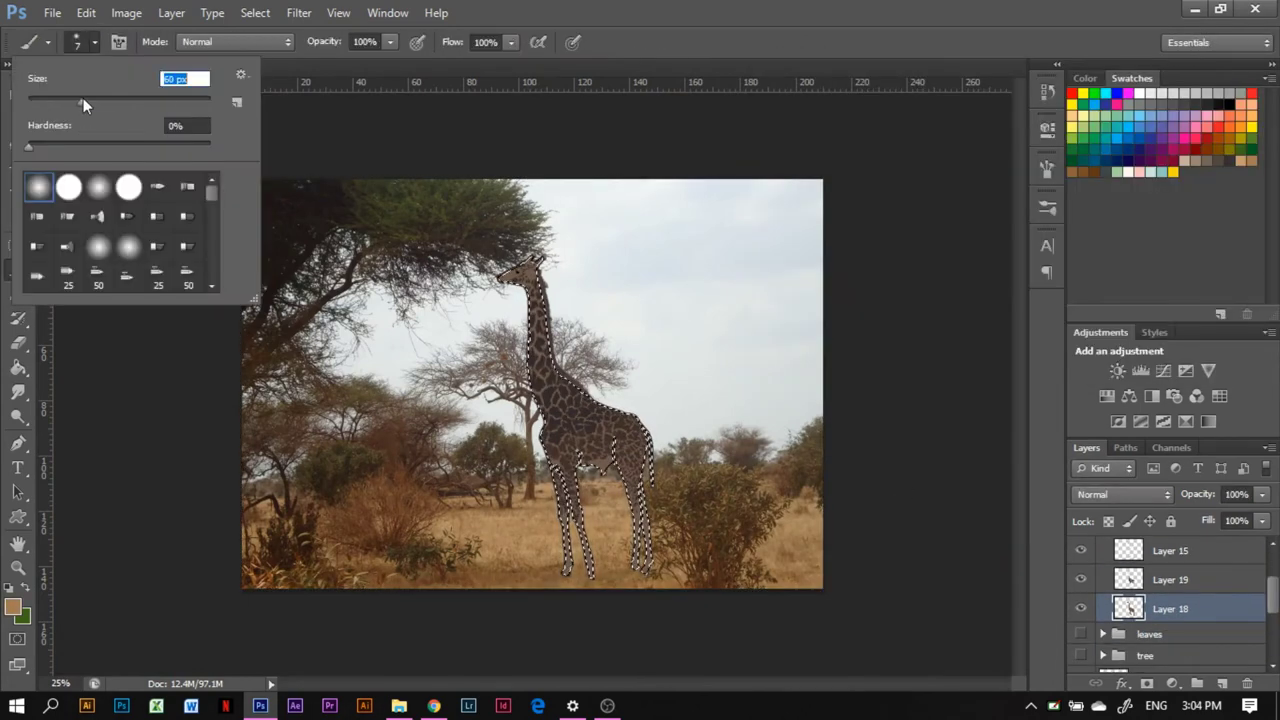
{"action": "key", "text": "Escape"}
{"action": "left_click_drag", "start_coordinate": [575, 455], "coordinate": [600, 463]}
Step: Add a new layer filled with tan over the giraffe and set it to Hue mode
{"action": "left_click", "coordinate": [1222, 683]}
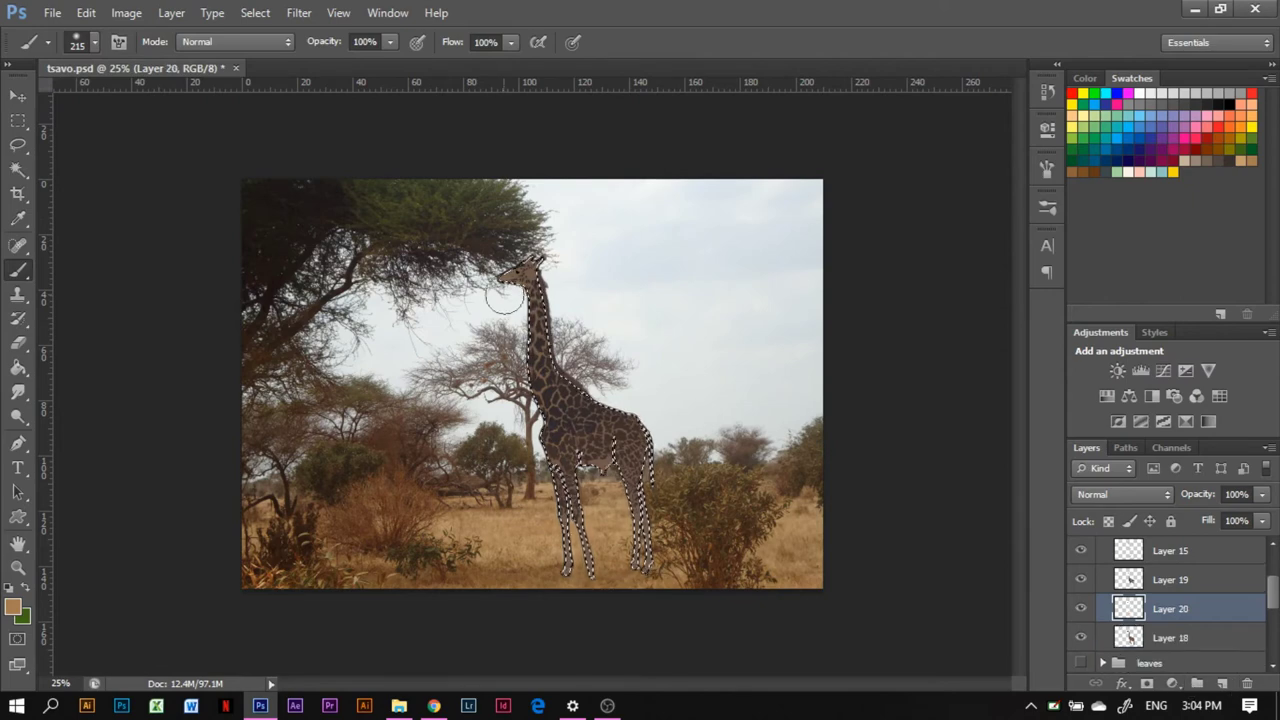
{"action": "key", "text": "alt+BackSpace"}
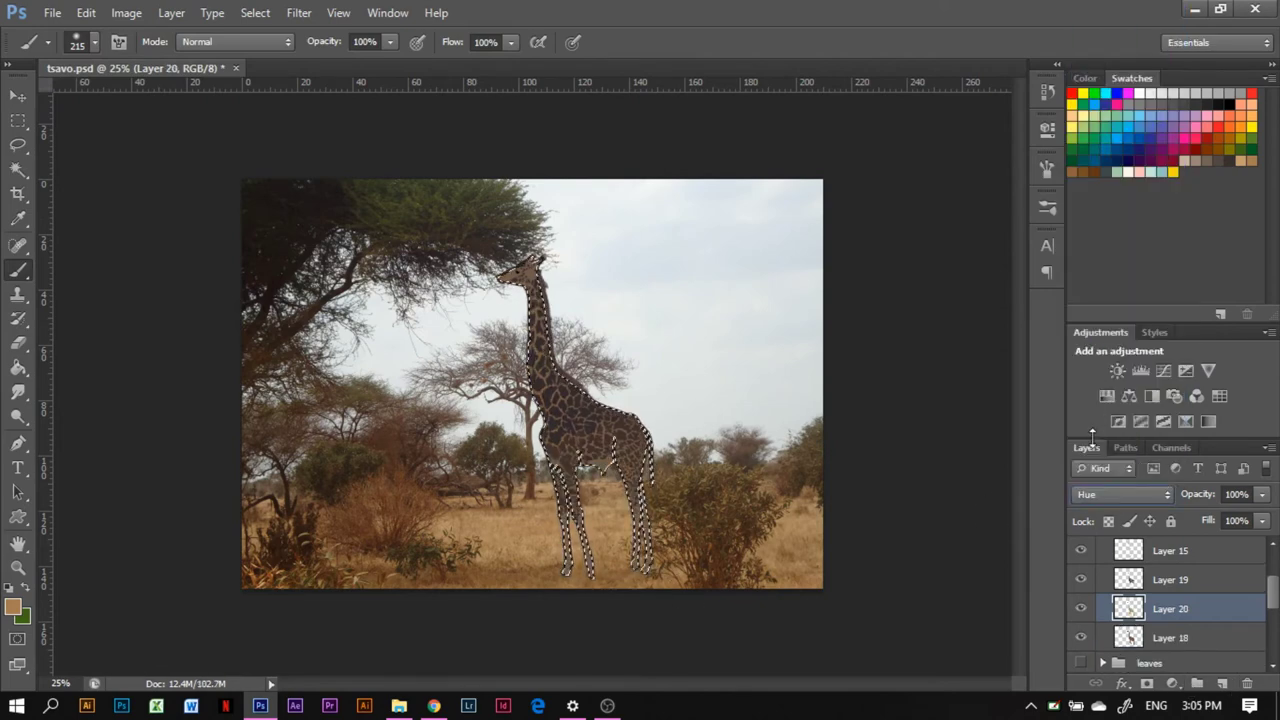
{"action": "left_click", "coordinate": [255, 12]}
{"action": "left_click", "coordinate": [275, 23]}
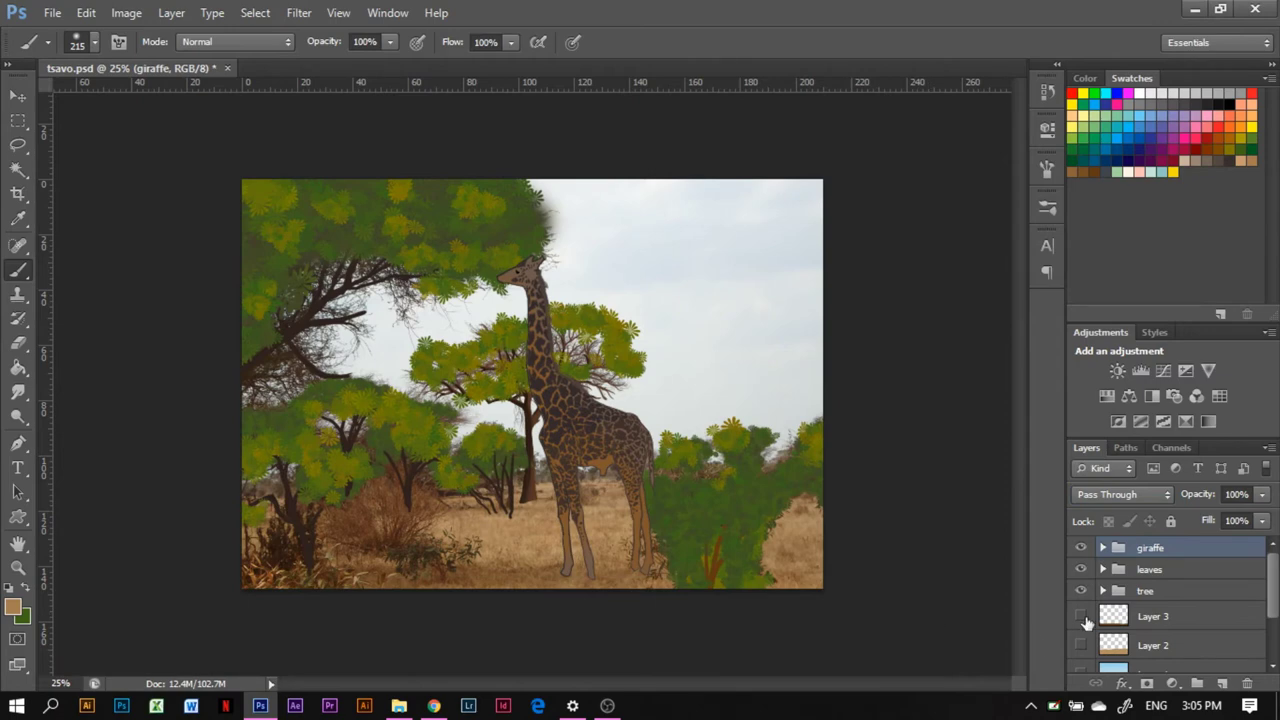
Step: Show the sky, ground and grass layers and choose a grass-style brush preset
{"action": "left_click_drag", "start_coordinate": [1081, 616], "coordinate": [1081, 668]}
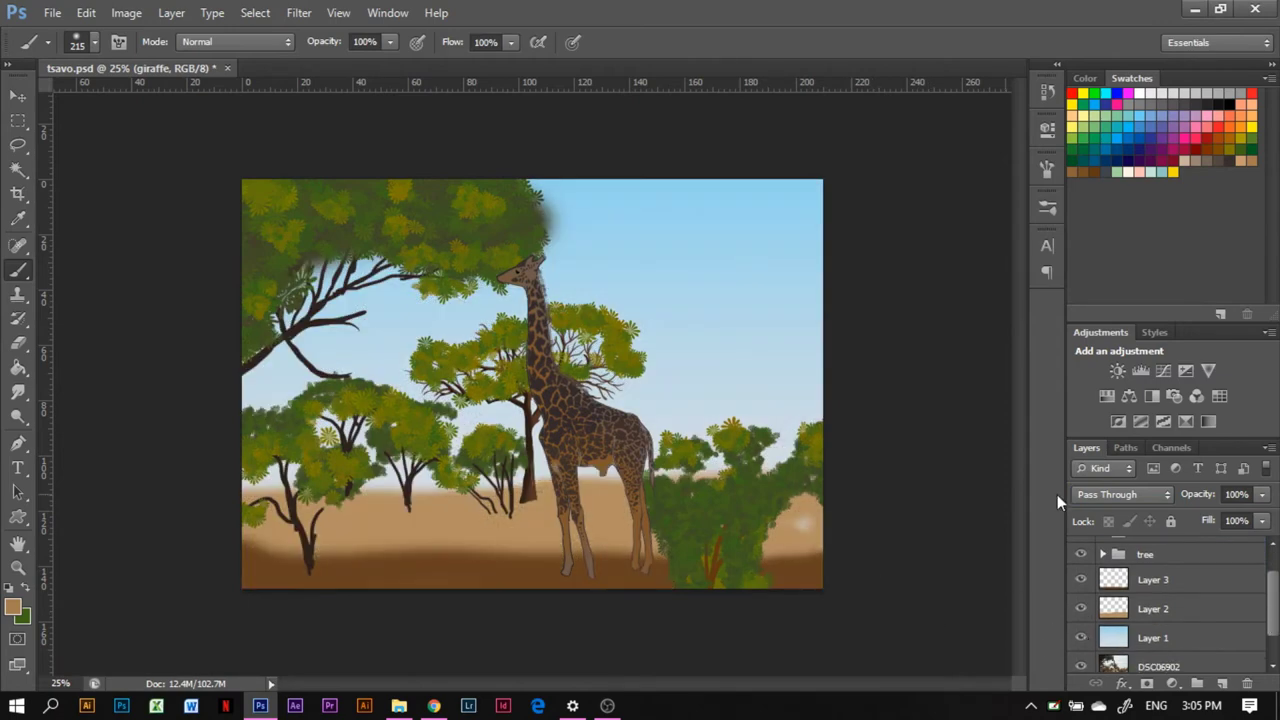
{"action": "key", "text": "i"}
{"action": "key", "text": "b"}
{"action": "left_click", "coordinate": [80, 41]}
{"action": "scroll", "coordinate": [228, 243], "scroll_direction": "down", "scroll_amount": 3}
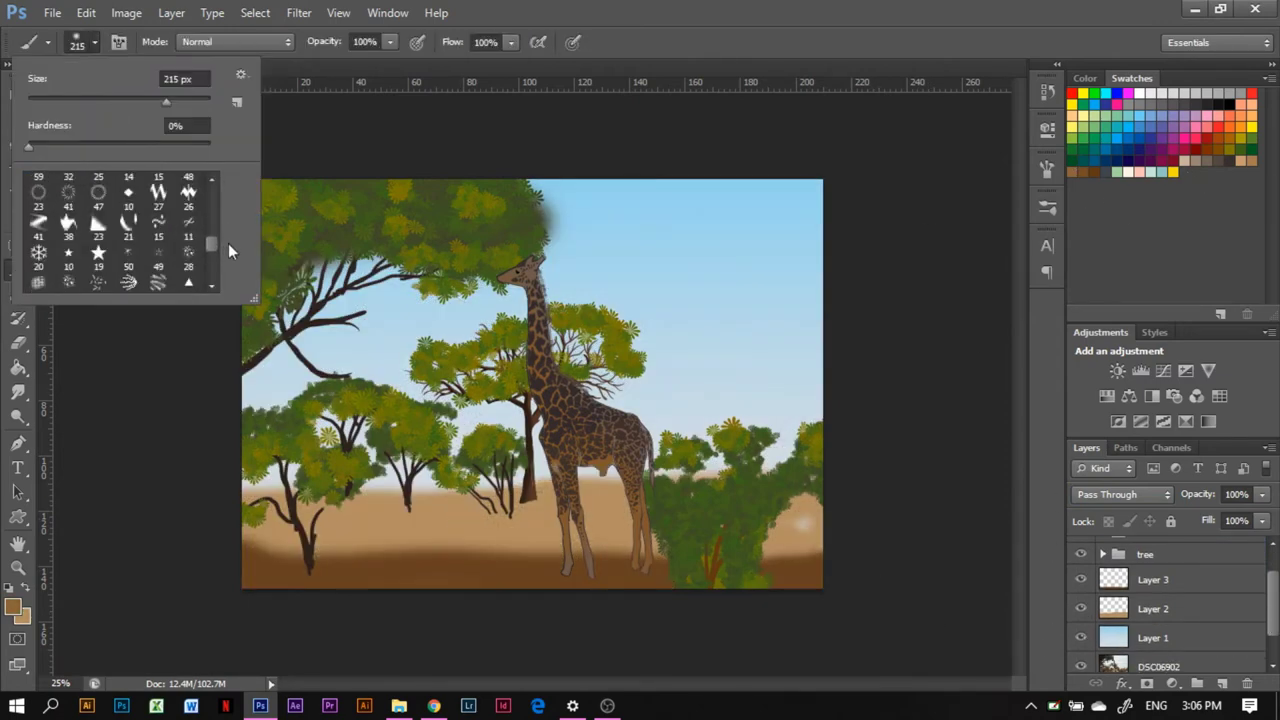
{"action": "scroll", "coordinate": [230, 254], "scroll_direction": "down", "scroll_amount": 3}
{"action": "scroll", "coordinate": [227, 226], "scroll_direction": "down", "scroll_amount": 3}
{"action": "left_click", "coordinate": [128, 222]}
Step: Group a new grass layer as 'grass' and create a top group named 'foregrass'
{"action": "key", "text": "ctrl+shift+alt+n"}
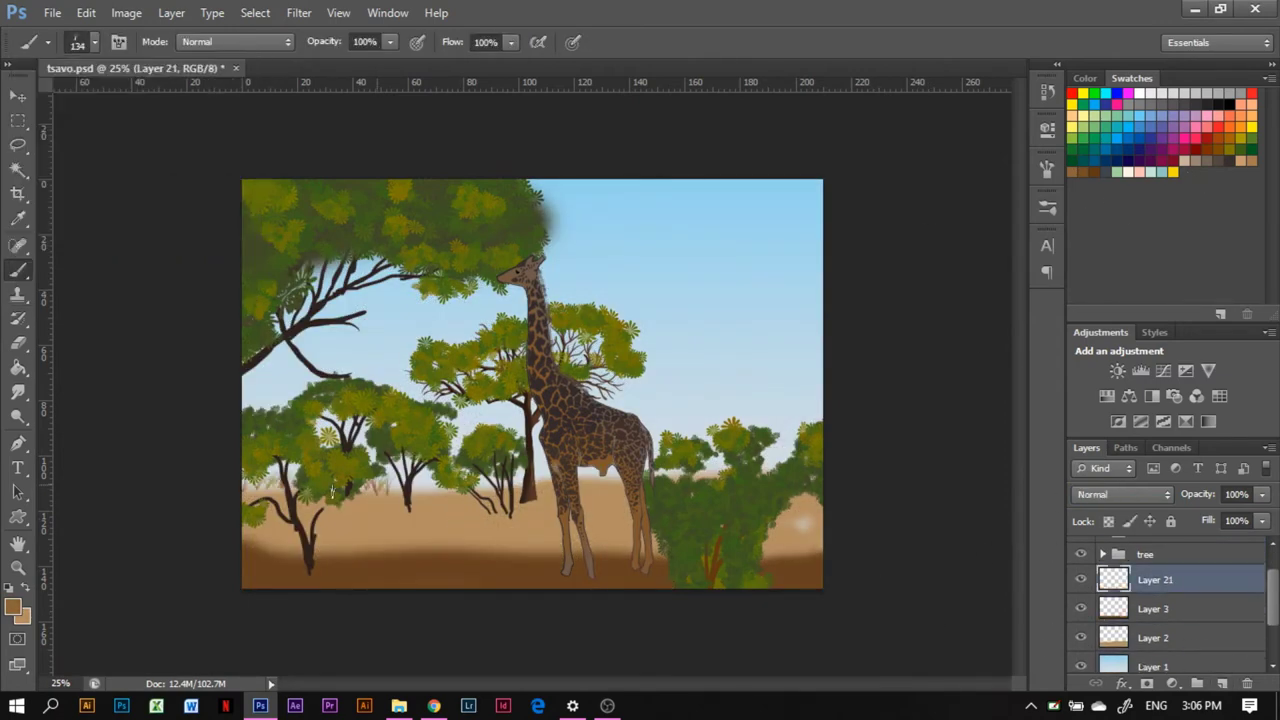
{"action": "key", "text": "ctrl+g"}
{"action": "double_click", "coordinate": [1150, 574]}
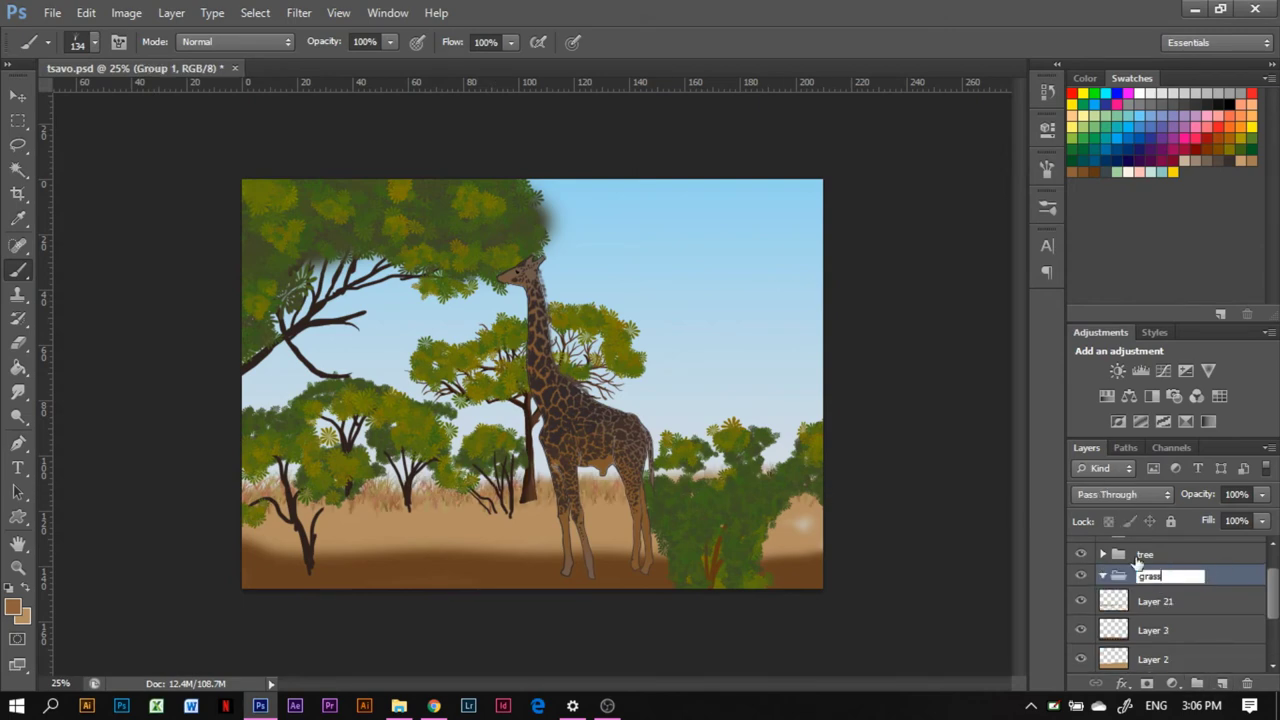
{"action": "type", "text": "grass"}
{"action": "key", "text": "Return"}
{"action": "left_click", "coordinate": [1197, 683]}
{"action": "type", "text": "foregrass"}
{"action": "key", "text": "Return"}
Step: Paint tall grass along the bottom and smaller distant grass behind the giraffe on new layers
{"action": "key", "text": "ctrl+shift+alt+n"}
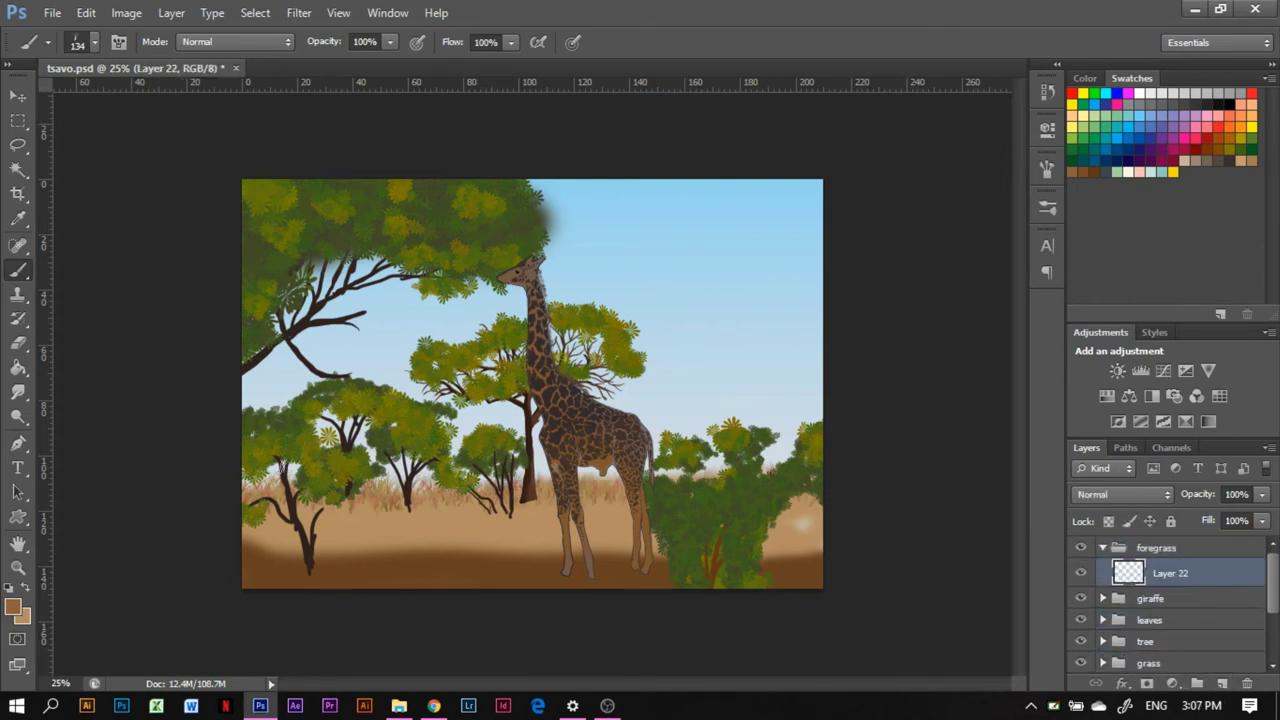
{"action": "mouse_move", "coordinate": [265, 585]}
{"action": "left_mouse_down"}
{"action": "mouse_move", "coordinate": [350, 560]}
{"action": "mouse_move", "coordinate": [345, 593]}
{"action": "left_mouse_up"}
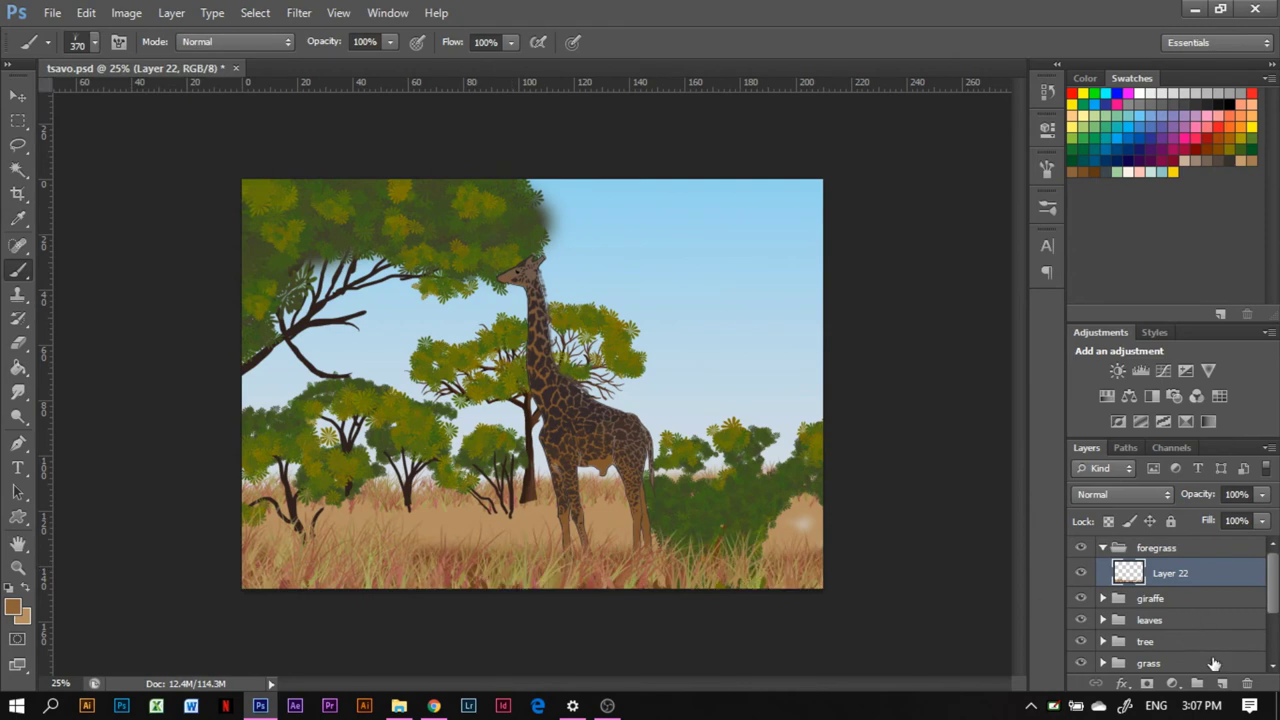
{"action": "left_click", "coordinate": [1149, 620]}
{"action": "key", "text": "ctrl+shift+alt+n"}
{"action": "left_click", "coordinate": [94, 41]}
{"action": "left_click_drag", "start_coordinate": [113, 110], "coordinate": [128, 102]}
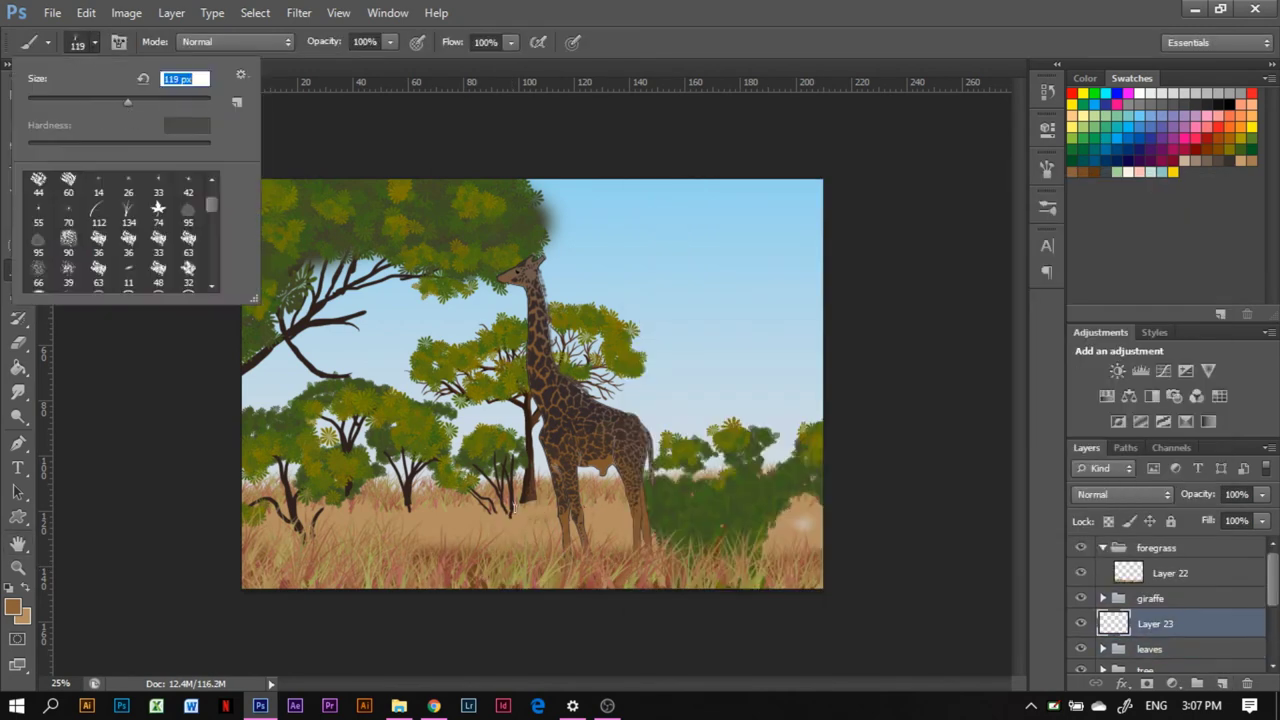
{"action": "left_click", "coordinate": [513, 507]}
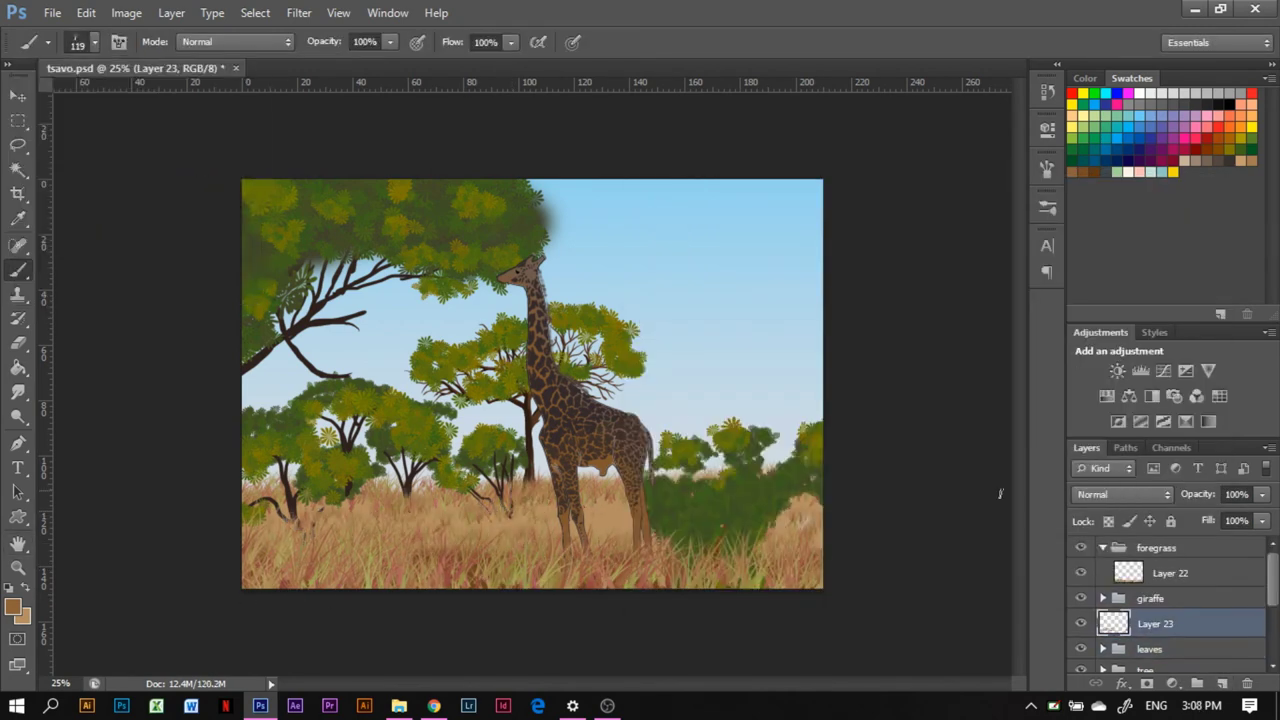
Step: Add a new layer above Layer 22 with a lighter orange and a large grass brush
{"action": "left_click", "coordinate": [1170, 573]}
{"action": "key", "text": "ctrl+shift+alt+n"}
{"action": "left_click", "coordinate": [272, 567], "text": "alt"}
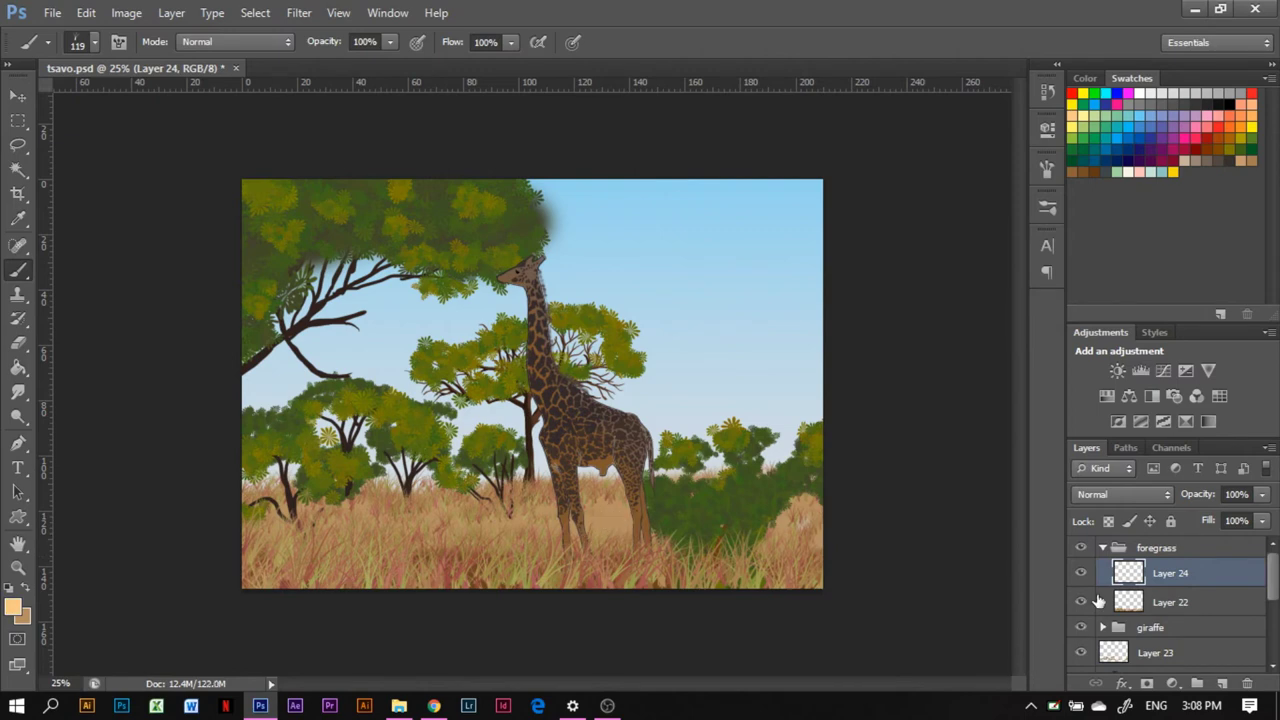
{"action": "left_click", "coordinate": [94, 41]}
{"action": "double_click", "coordinate": [130, 230]}
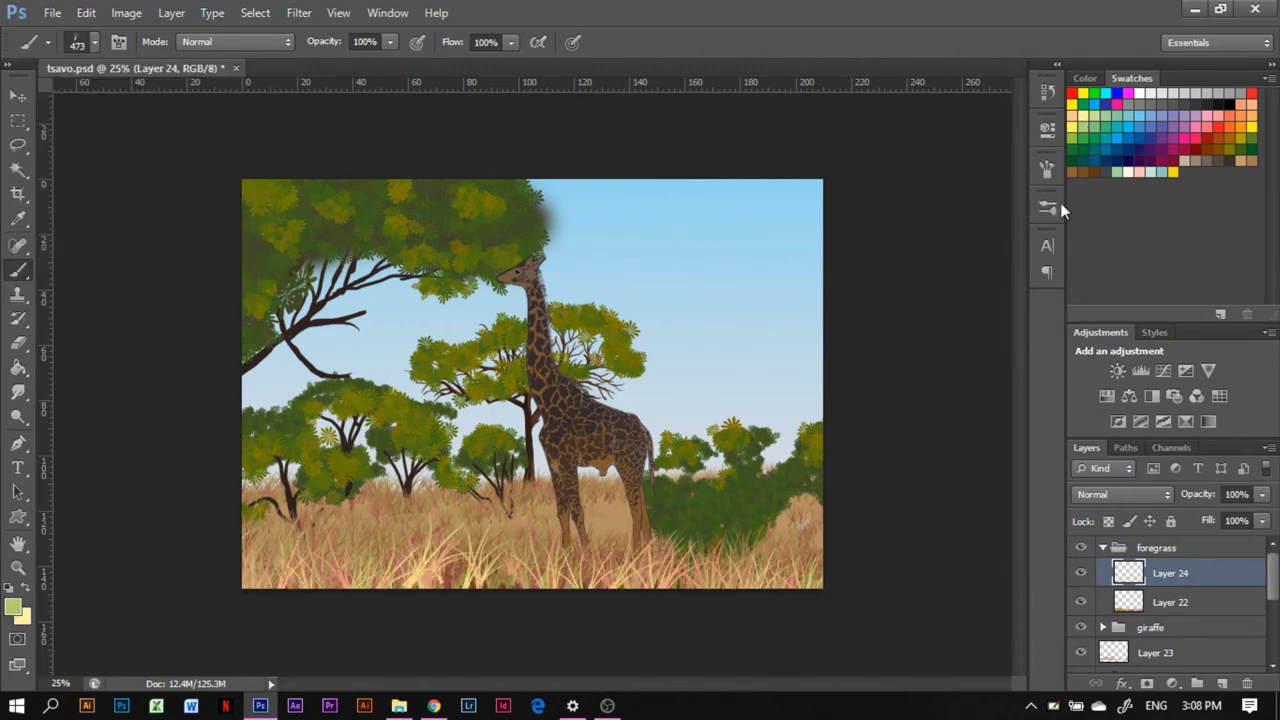
Step: Put Layer 23 into its own group and name it 'grass2'
{"action": "left_click", "coordinate": [1102, 547]}
{"action": "left_click", "coordinate": [1170, 590]}
{"action": "key", "text": "ctrl+g"}
{"action": "double_click", "coordinate": [1150, 590]}
{"action": "type", "text": "grass2"}
{"action": "key", "text": "Return"}
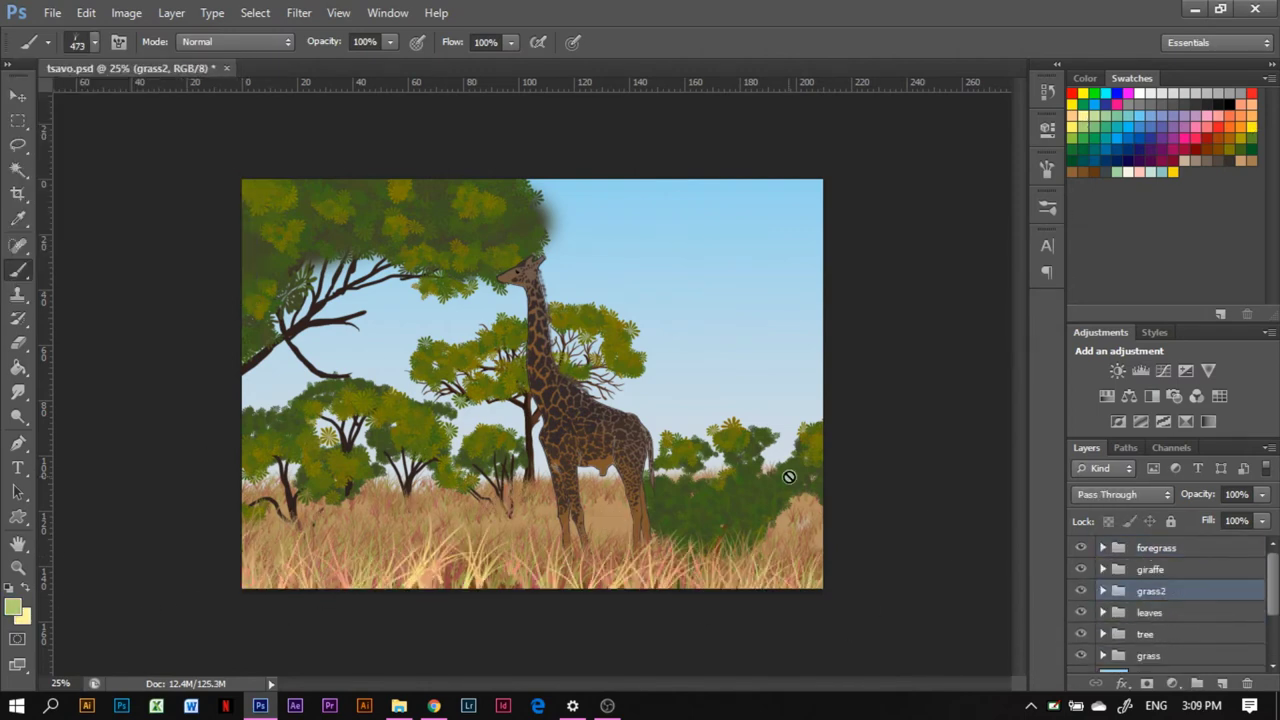
Step: Hide Layer 4 and select Layer 7 to clean the foliage edge near the giraffe's head
{"action": "left_click", "coordinate": [1080, 607]}
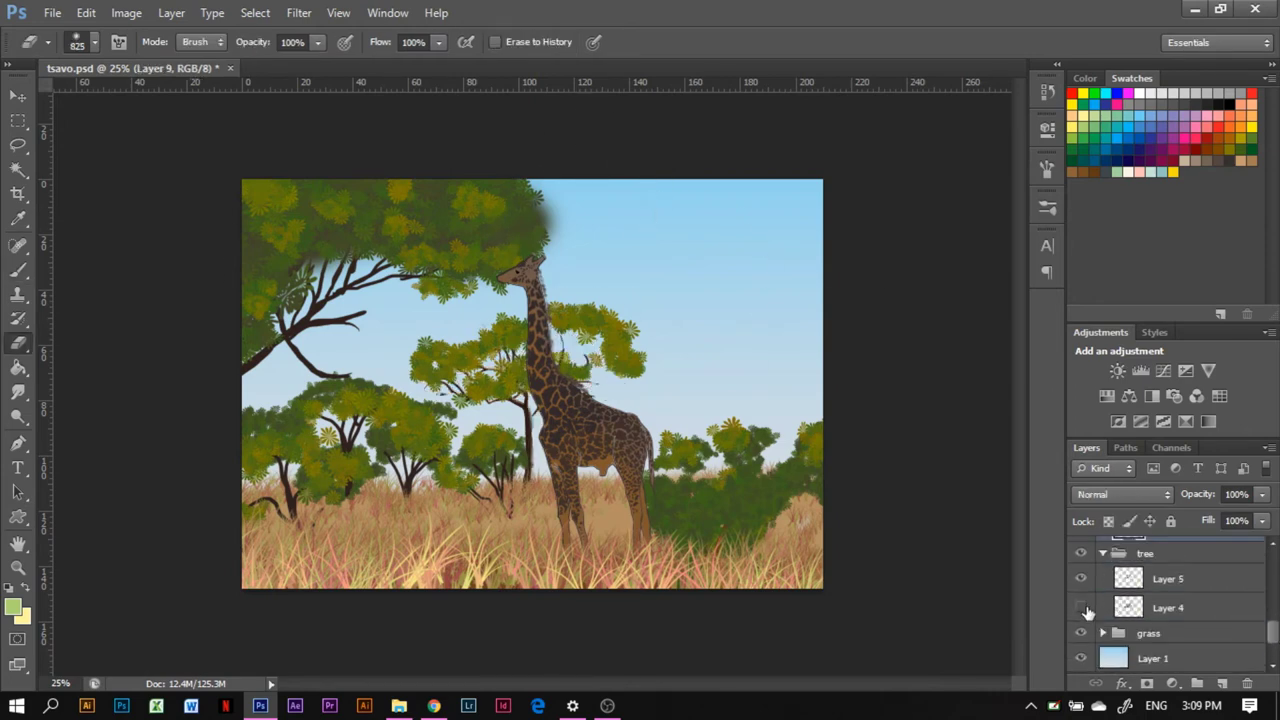
{"action": "left_click", "coordinate": [1170, 629]}
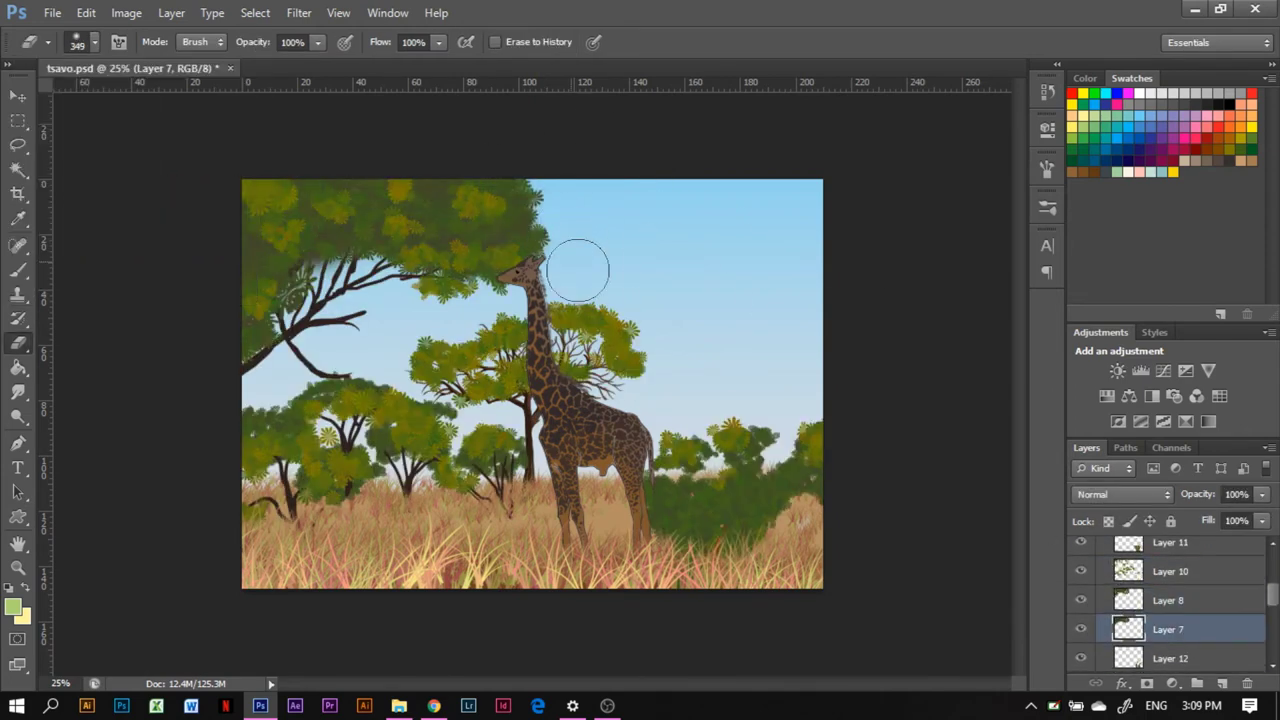
{"action": "scroll", "coordinate": [1186, 617], "scroll_direction": "up", "scroll_amount": 3}
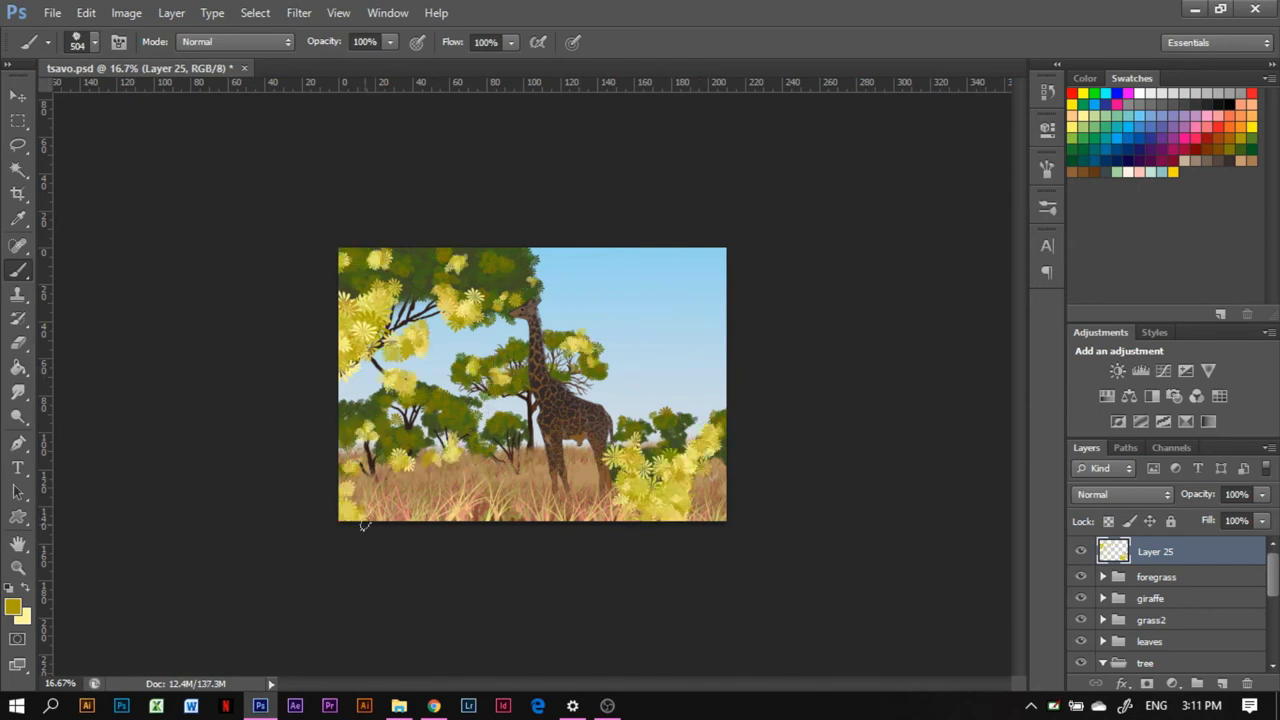
{"action": "key", "text": "w"}
{"action": "scroll", "coordinate": [1150, 600], "scroll_direction": "down", "scroll_amount": 3}
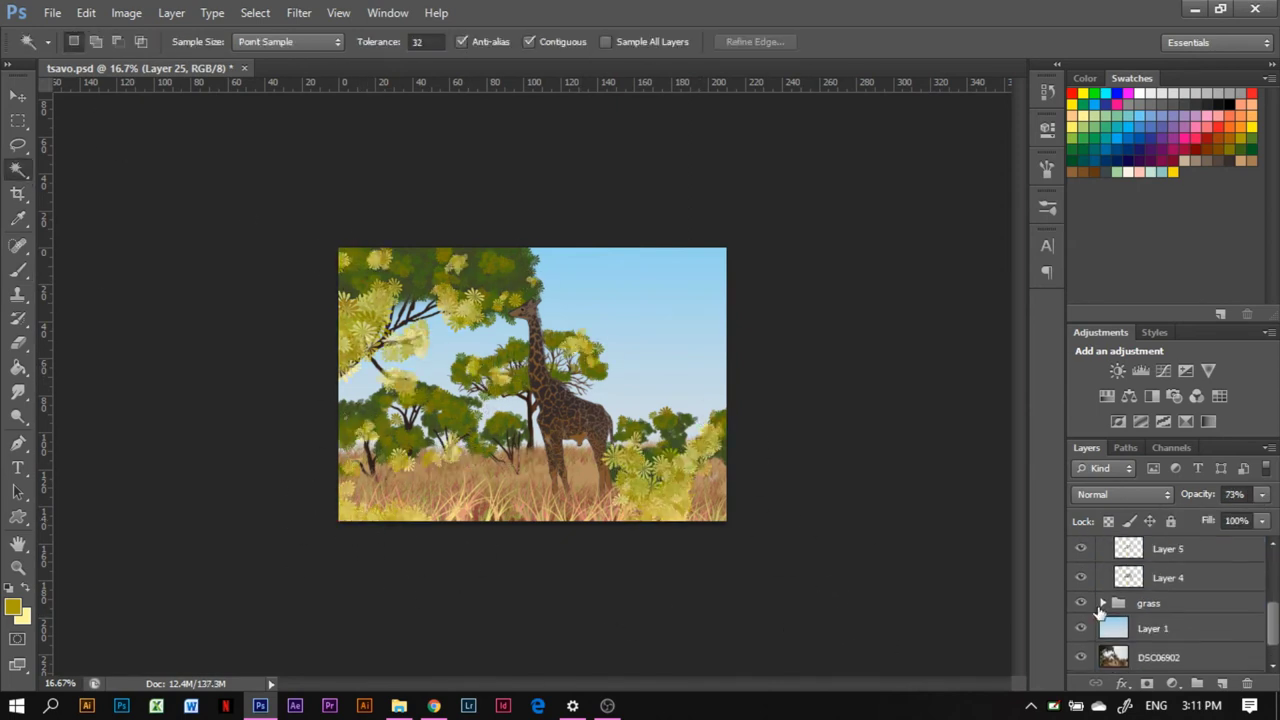
{"action": "scroll", "coordinate": [1097, 612], "scroll_direction": "up", "scroll_amount": 2}
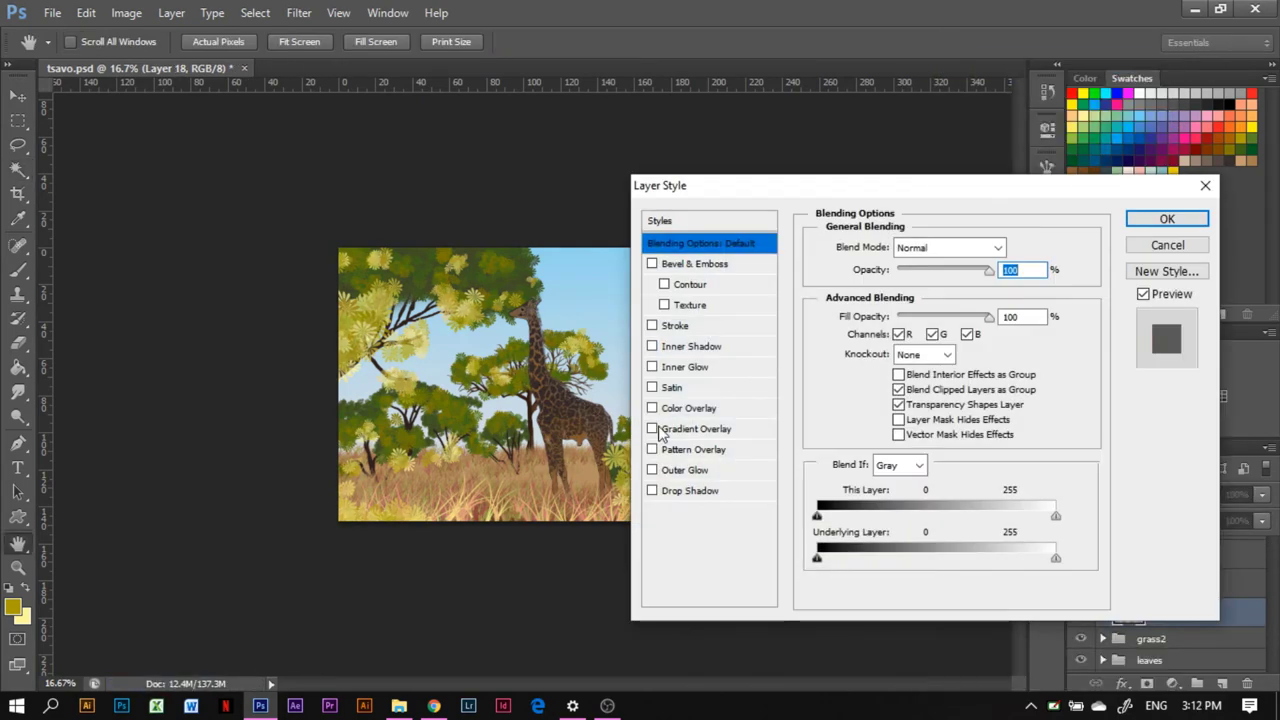
Step: Change the giraffe's Color Overlay to tan b28e40 and add a new painting layer
{"action": "left_click", "coordinate": [1027, 321]}
{"action": "left_click_drag", "start_coordinate": [871, 171], "coordinate": [920, 182]}
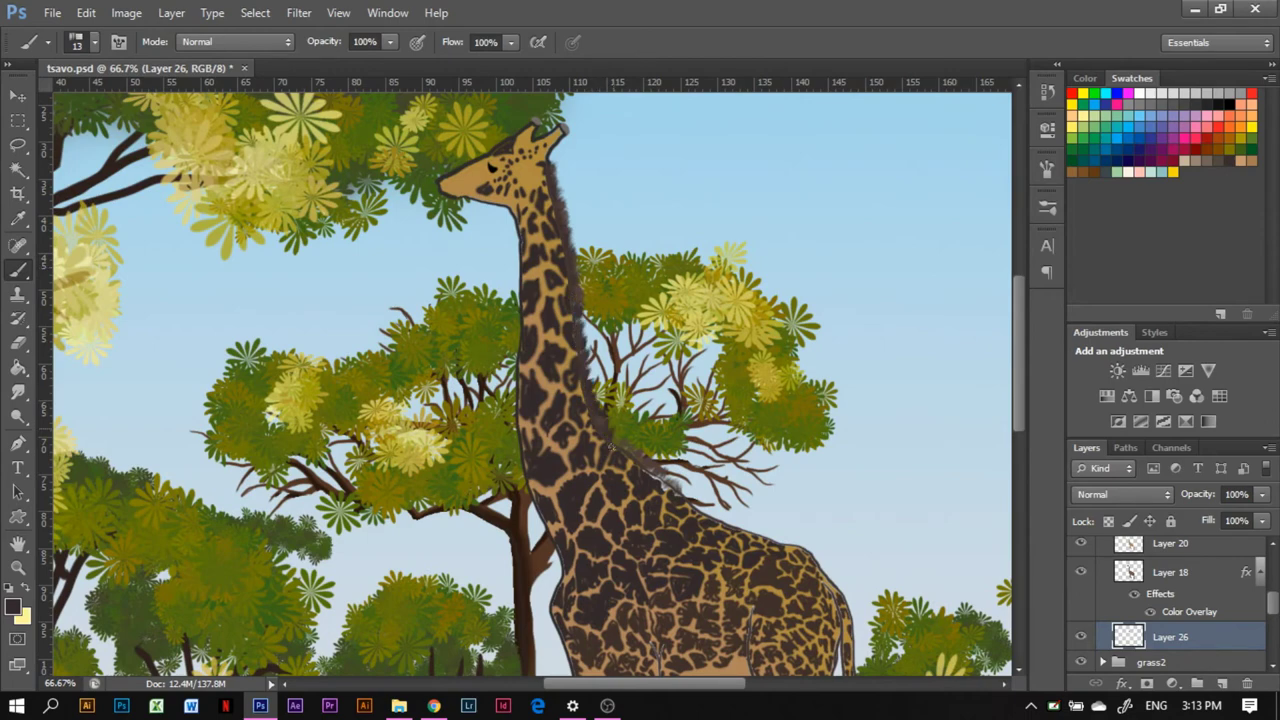
{"action": "key", "text": "ctrl+shift+alt+n"}
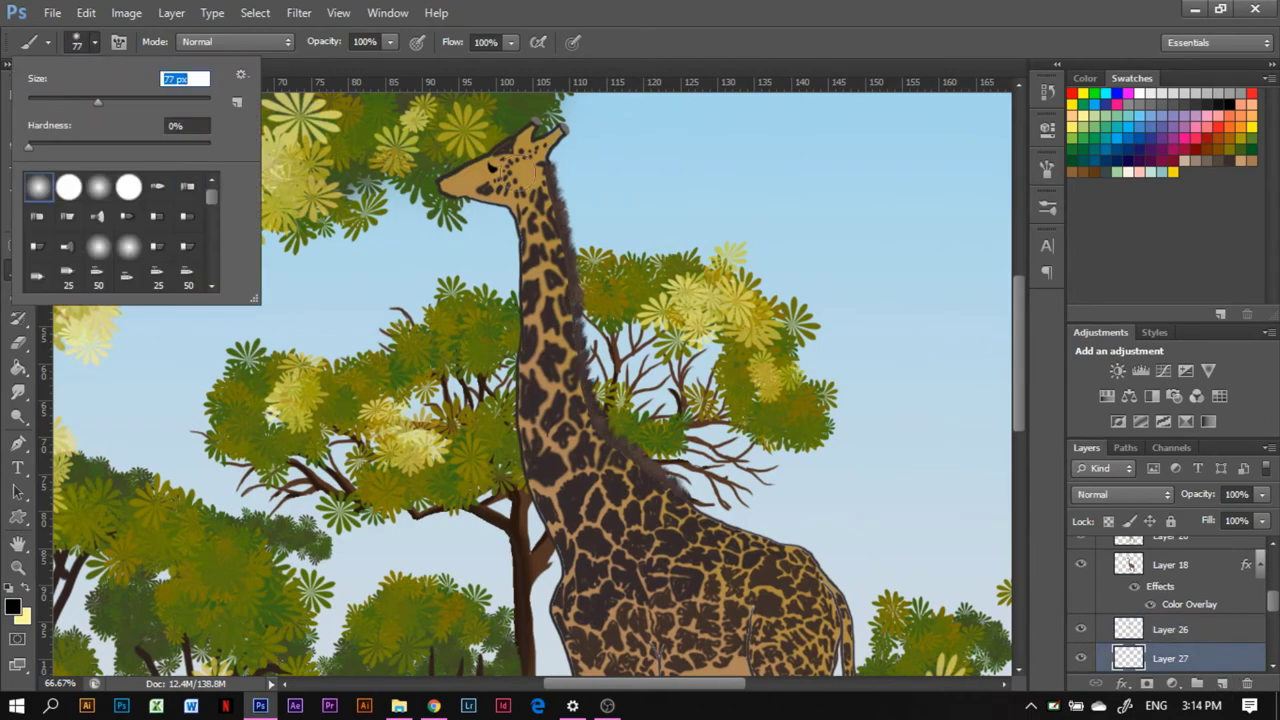
{"action": "key", "text": "Return"}
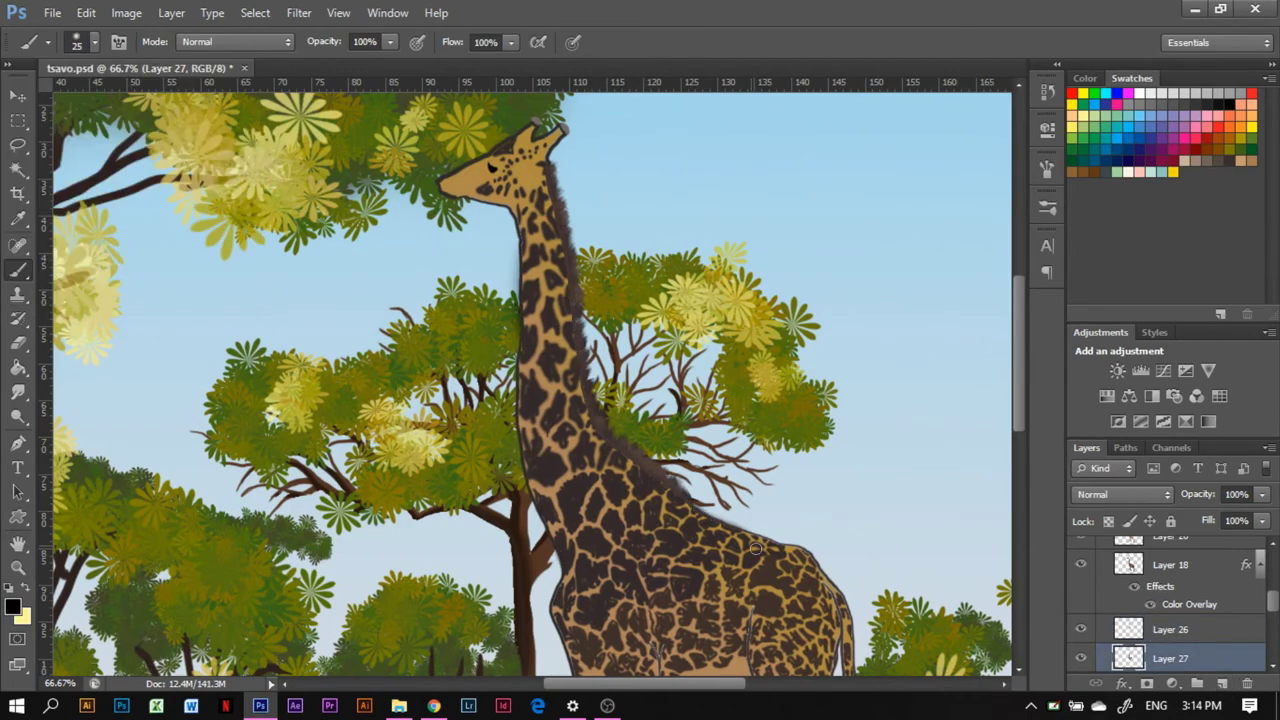
Step: Zoom out to the whole picture and adjust the eraser size before painting the mane
{"action": "scroll", "coordinate": [757, 548], "scroll_direction": "down", "scroll_amount": 5}
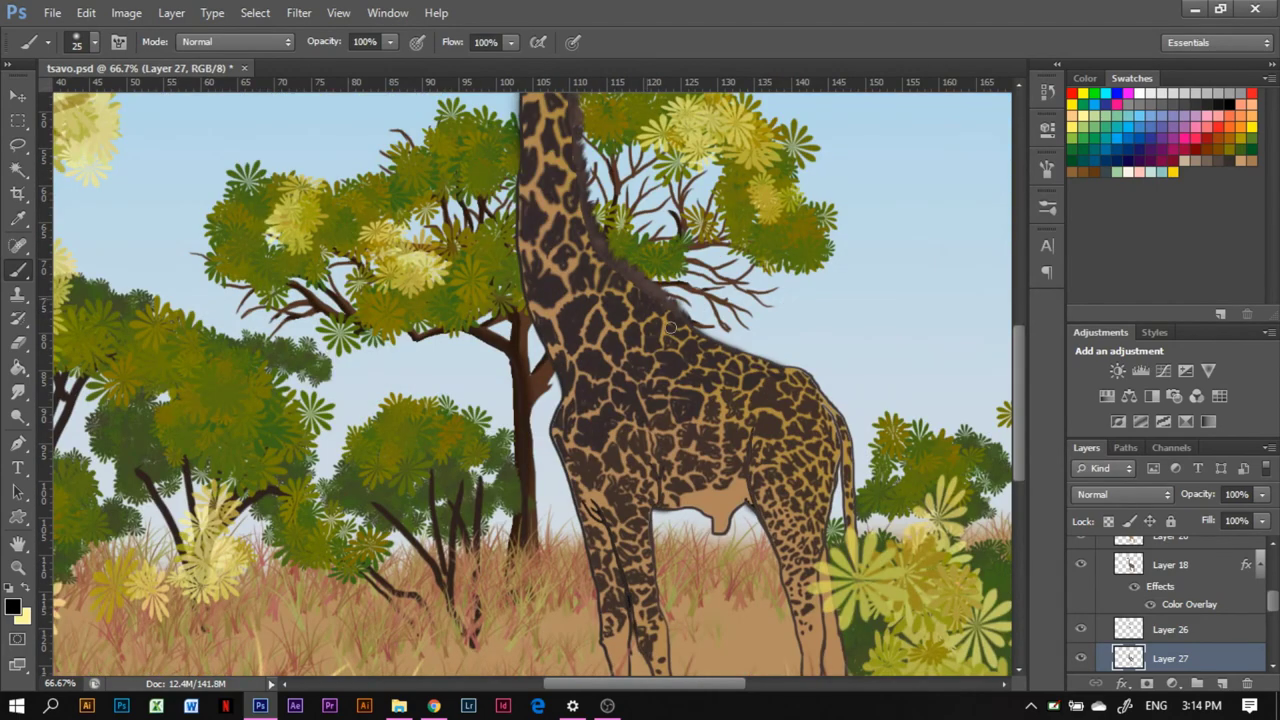
{"action": "key", "text": "e"}
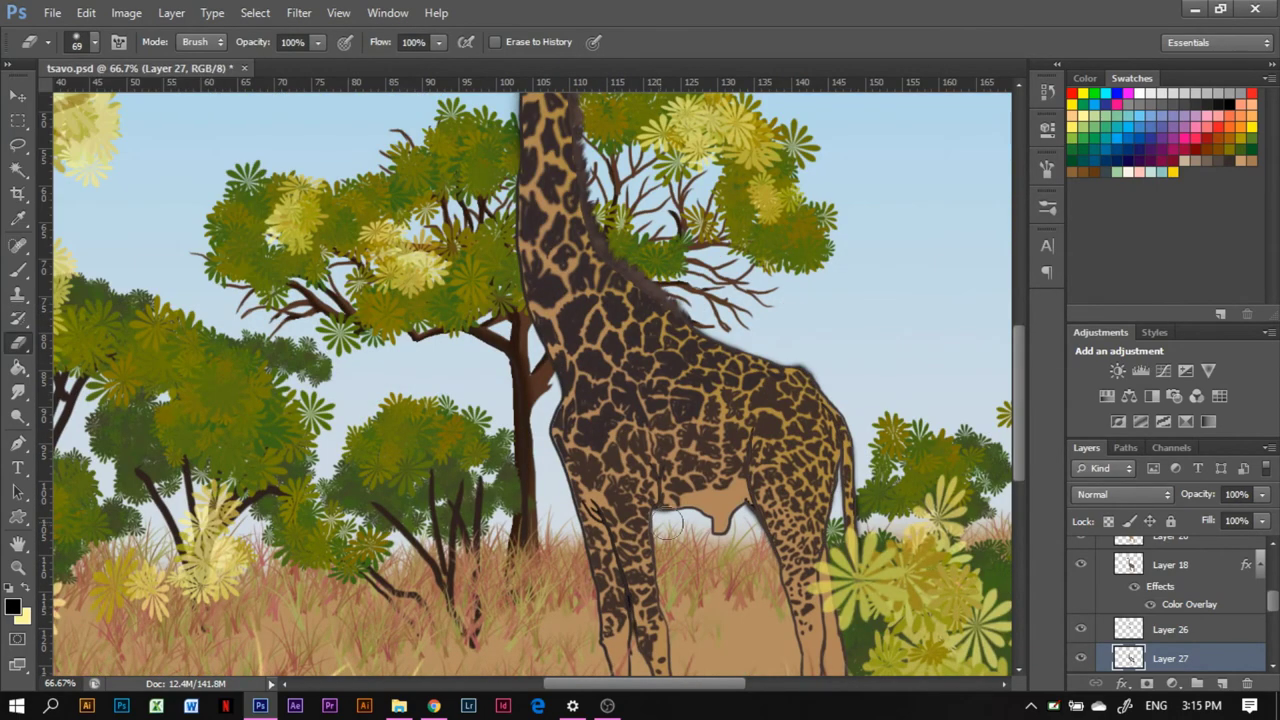
{"action": "key", "text": "ctrl+minus"}
{"action": "key", "text": "ctrl+minus"}
{"action": "key", "text": "ctrl+minus"}
{"action": "left_click", "coordinate": [94, 42]}
{"action": "key", "text": "Return"}
Step: Choose the size-30 grass-blade brush preset
{"action": "key", "text": "b"}
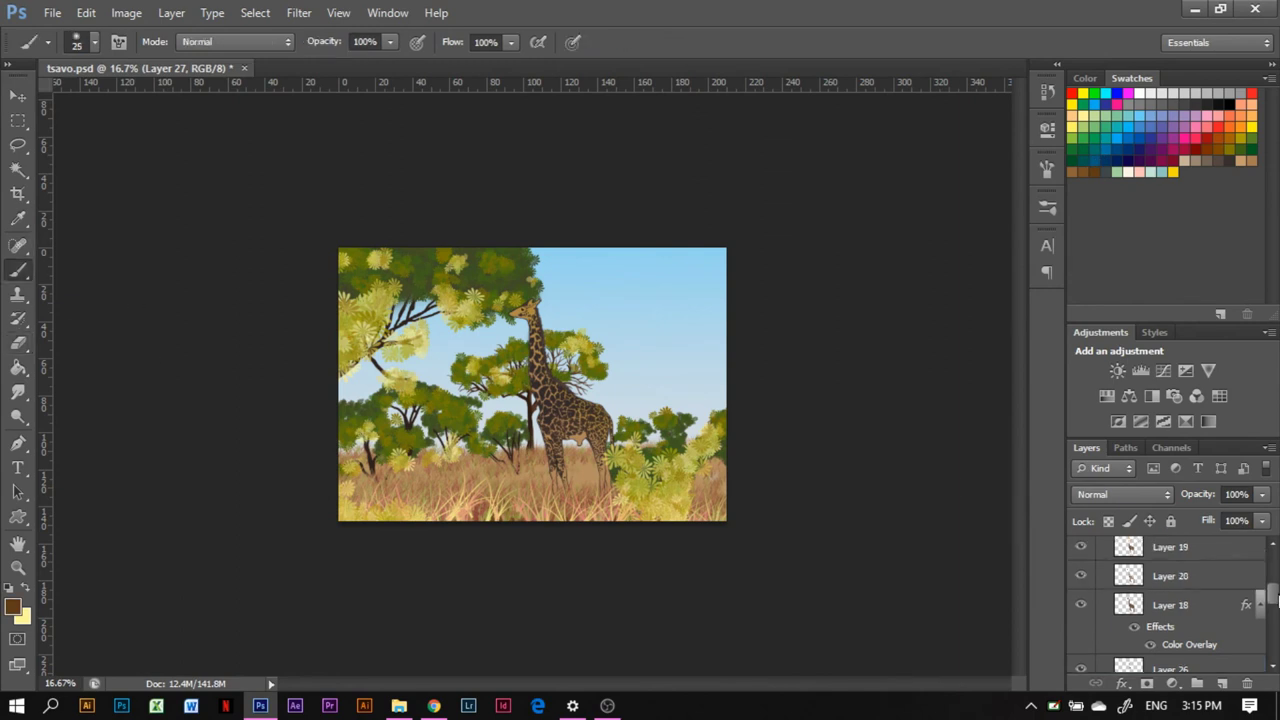
{"action": "left_click", "coordinate": [77, 42]}
{"action": "double_click", "coordinate": [188, 272]}
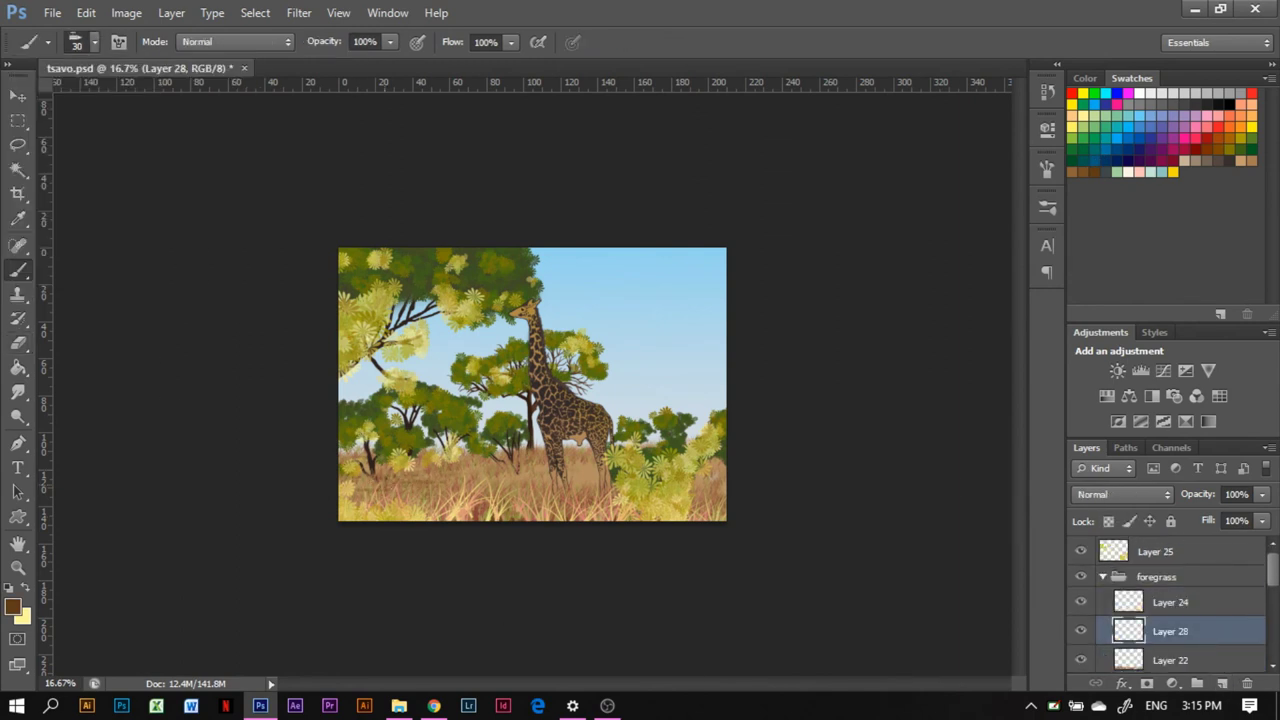
{"action": "left_click", "coordinate": [77, 42]}
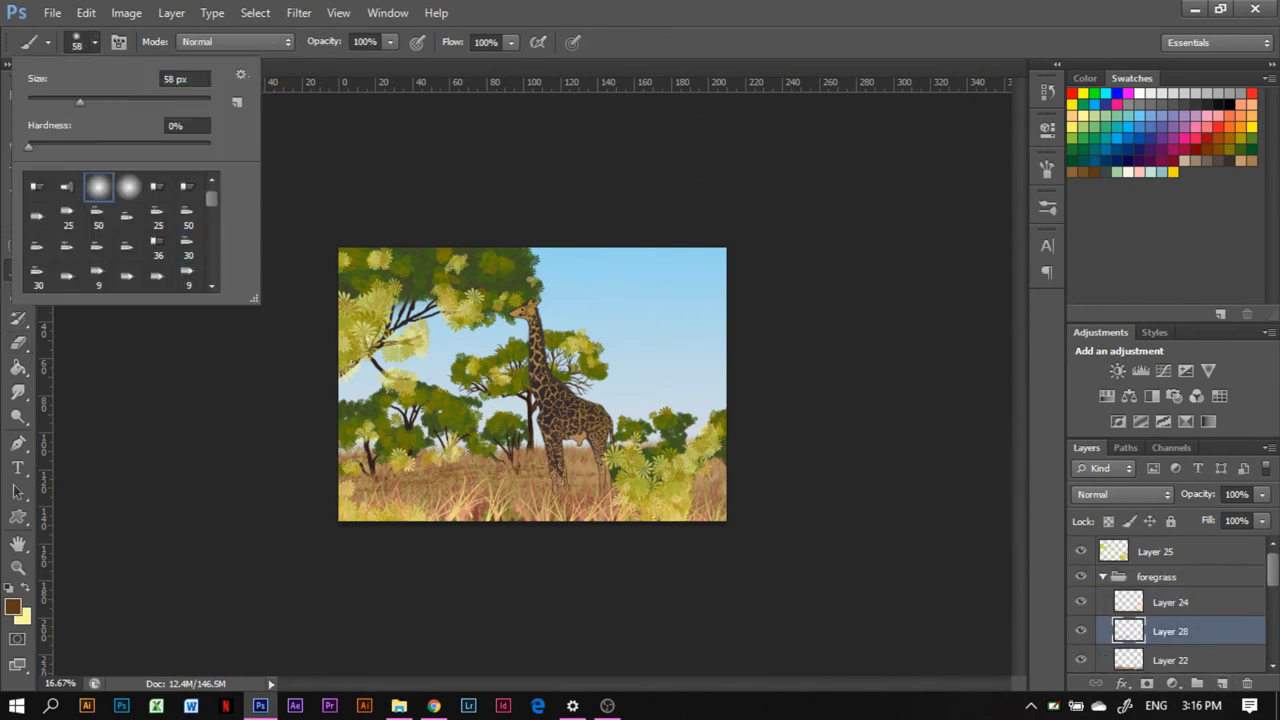
{"action": "key", "text": "e"}
{"action": "left_click", "coordinate": [77, 42]}
{"action": "key", "text": "Return"}
{"action": "key", "text": "b"}
{"action": "left_click", "coordinate": [77, 42]}
{"action": "double_click", "coordinate": [188, 272]}
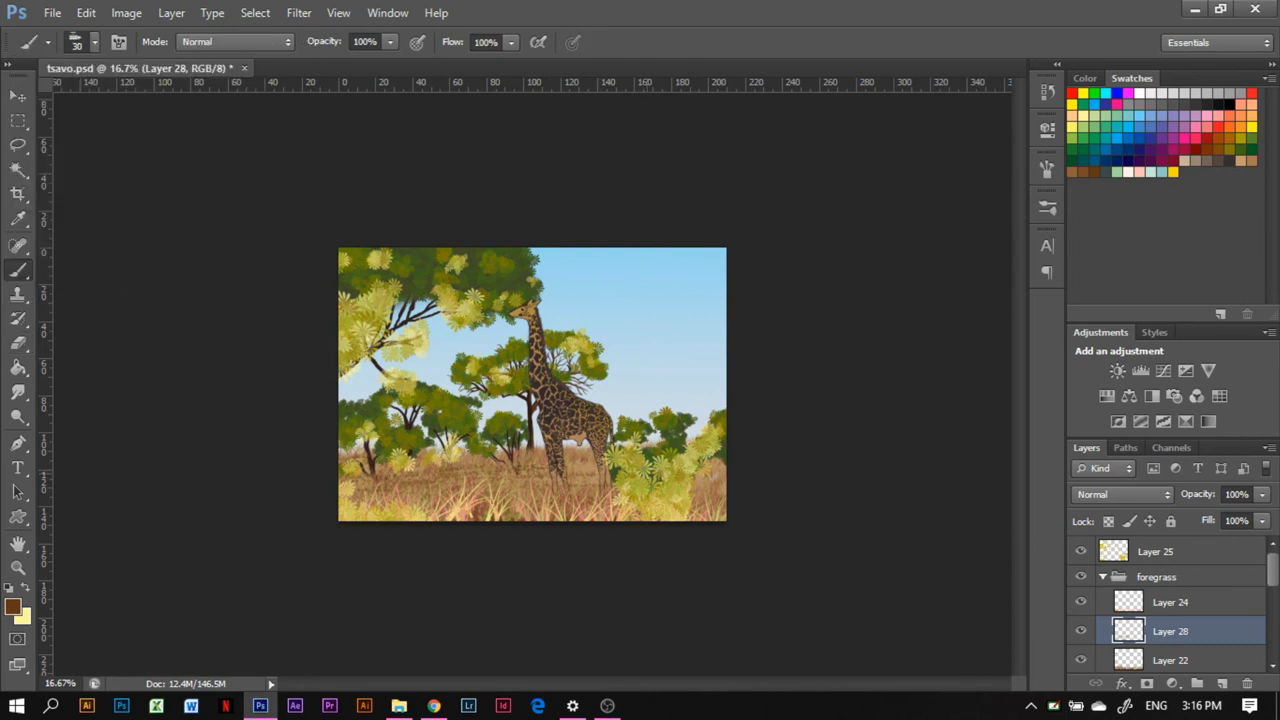
{"action": "scroll", "coordinate": [1200, 600], "scroll_direction": "down", "scroll_amount": 3}
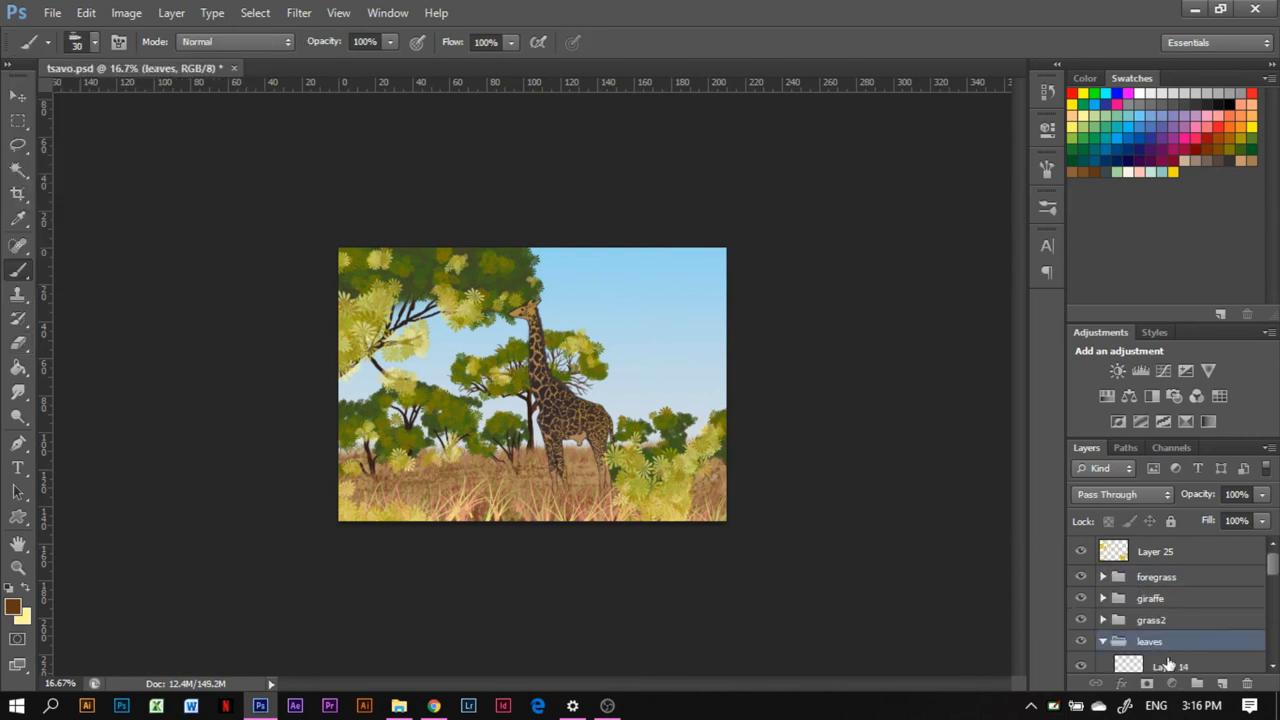
Step: Select Layer 14, sample the foliage green, set the brush to about 319 px, and save
{"action": "left_click", "coordinate": [1170, 570]}
{"action": "scroll", "coordinate": [1221, 615], "scroll_direction": "down", "scroll_amount": 1}
{"action": "left_click", "coordinate": [1103, 592]}
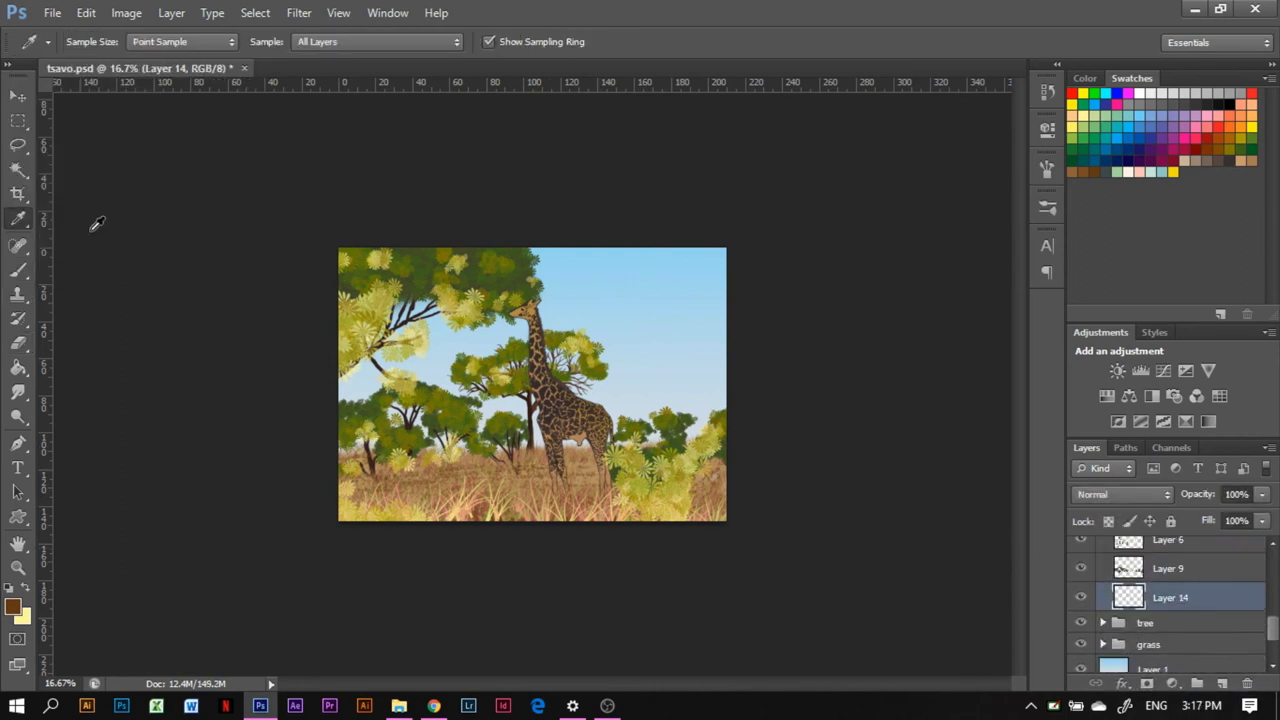
{"action": "left_click", "coordinate": [77, 42]}
{"action": "left_click_drag", "start_coordinate": [45, 104], "coordinate": [117, 106]}
{"action": "left_click_drag", "start_coordinate": [194, 101], "coordinate": [150, 101]}
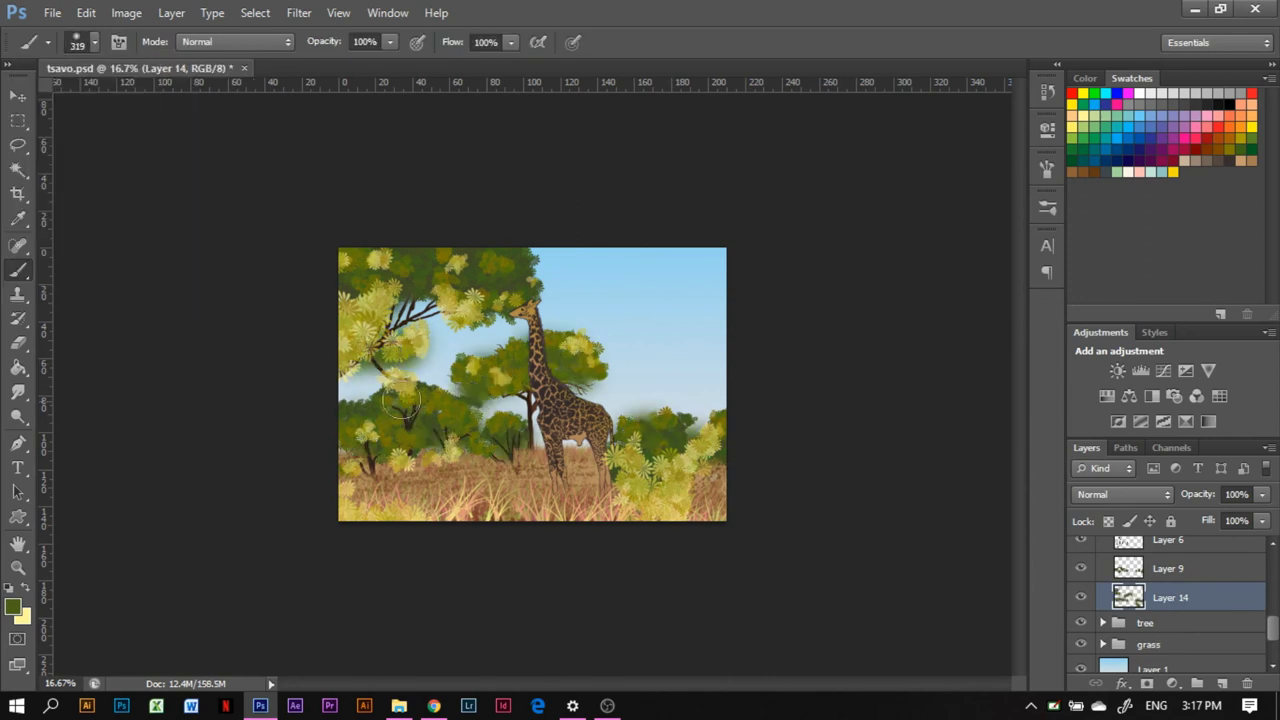
{"action": "key", "text": "ctrl+s"}
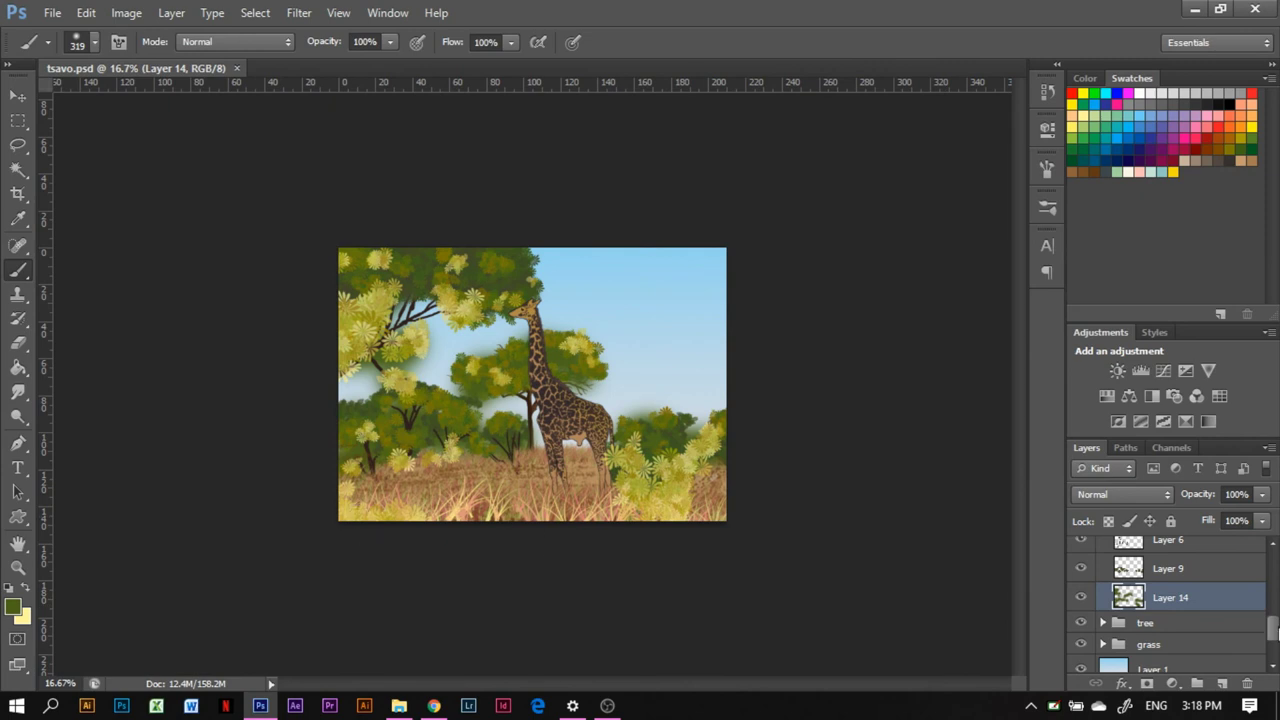
Step: Set the brush to 92 px, sample pale yellow from the grass, and add a layer above Layer 25
{"action": "left_click_drag", "start_coordinate": [1272, 628], "coordinate": [1272, 565]}
{"action": "left_click", "coordinate": [1170, 551]}
{"action": "left_click", "coordinate": [77, 42]}
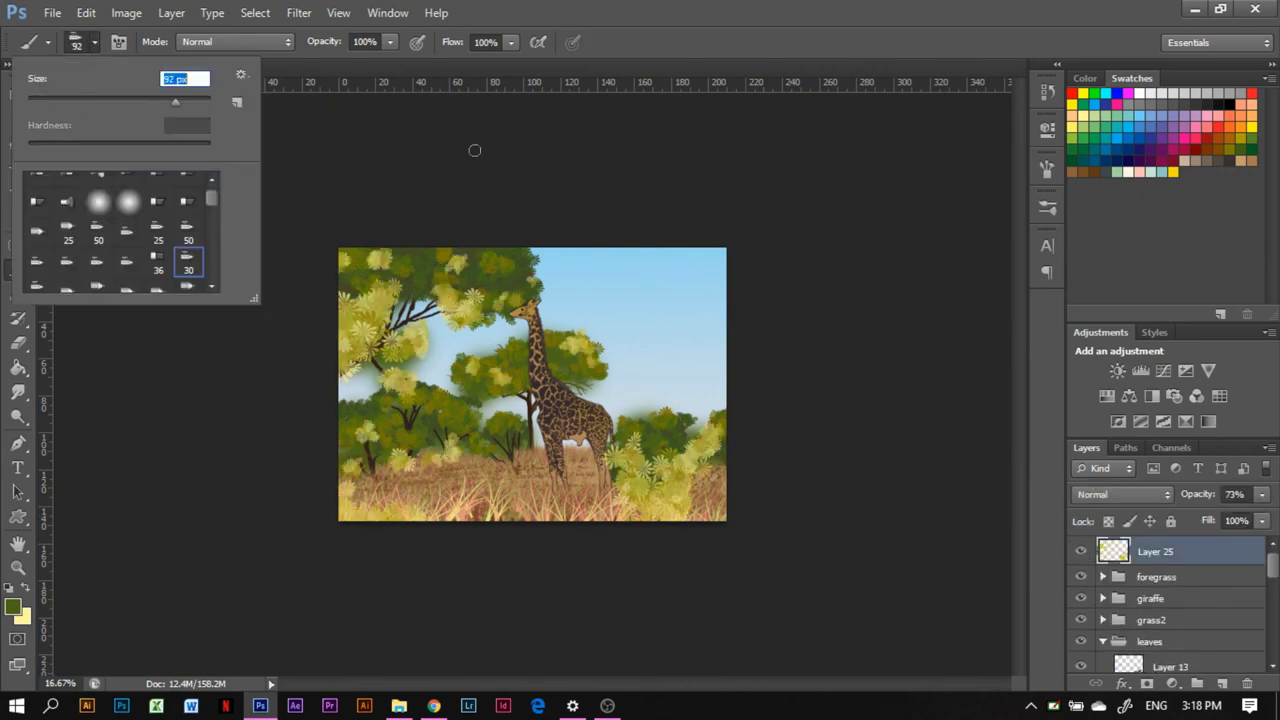
{"action": "left_click", "coordinate": [503, 519], "text": "alt"}
{"action": "key", "text": "ctrl+shift+alt+n"}
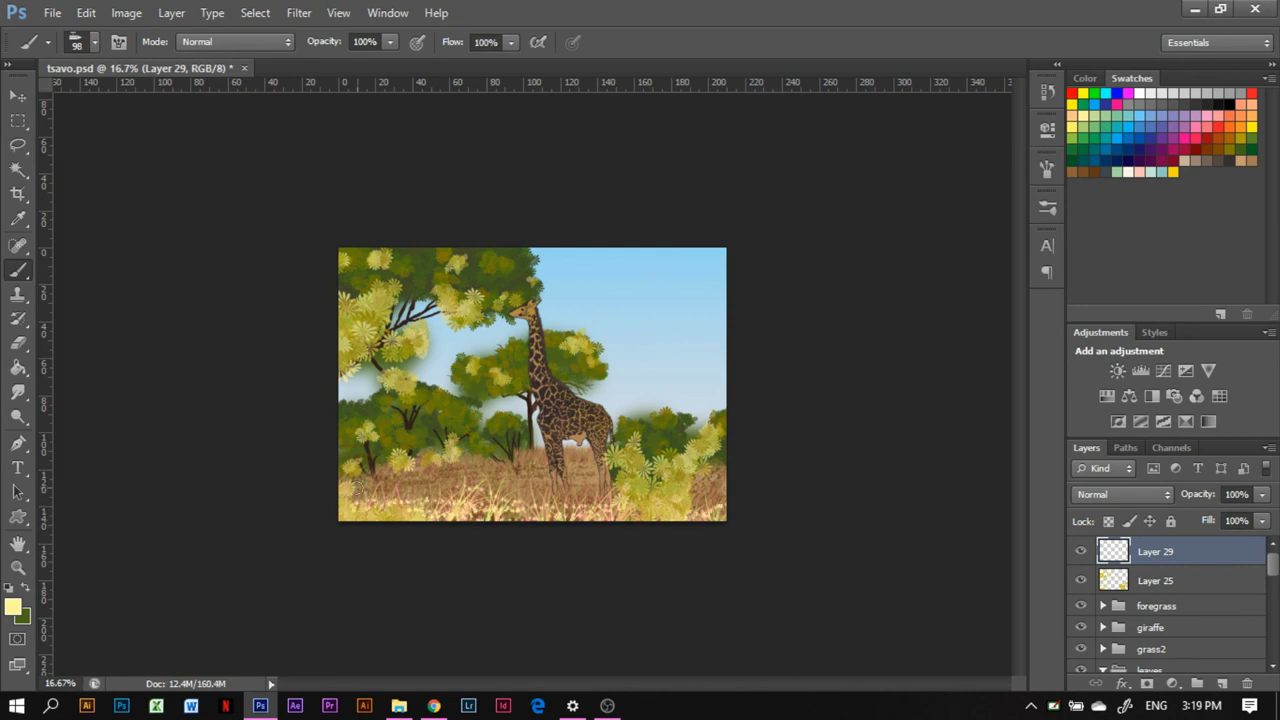
Step: Move Layer 29 into the foregrass group and set up the eraser on Layer 14
{"action": "left_click_drag", "start_coordinate": [1141, 566], "coordinate": [1160, 606]}
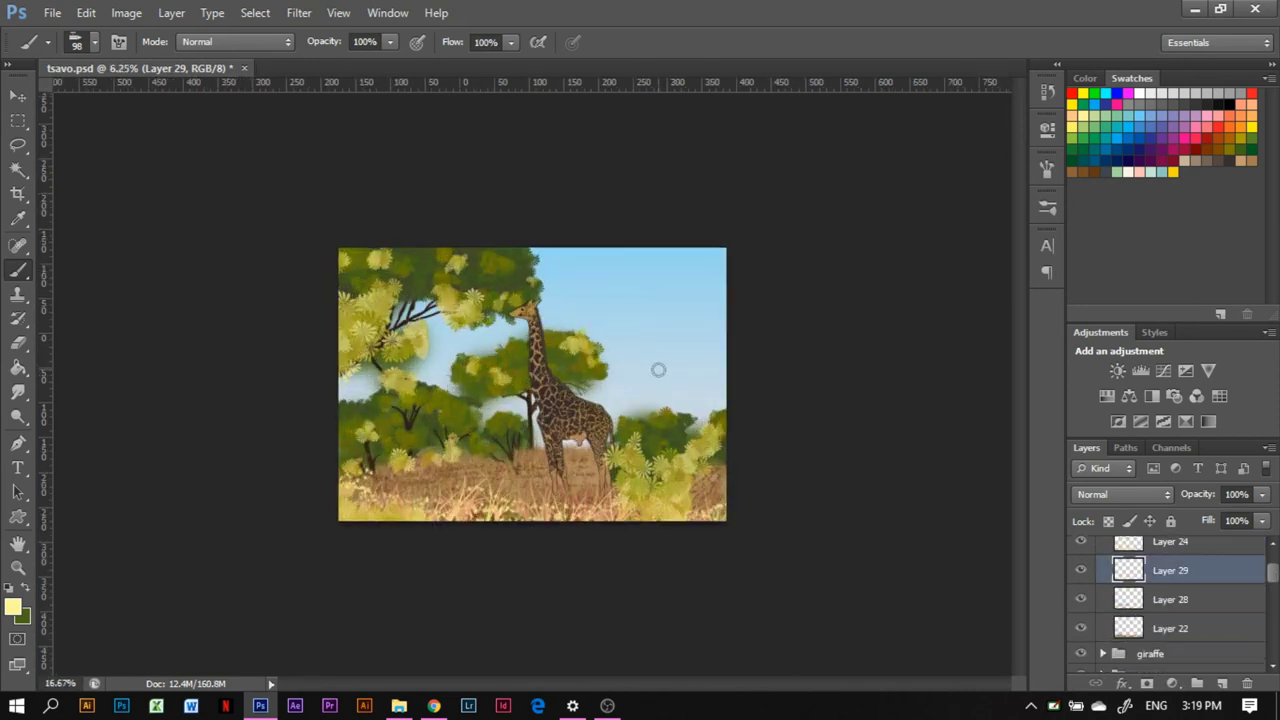
{"action": "left_click_drag", "start_coordinate": [1273, 567], "coordinate": [1273, 618]}
{"action": "left_click", "coordinate": [1170, 648]}
{"action": "key", "text": "e"}
{"action": "left_click", "coordinate": [93, 41]}
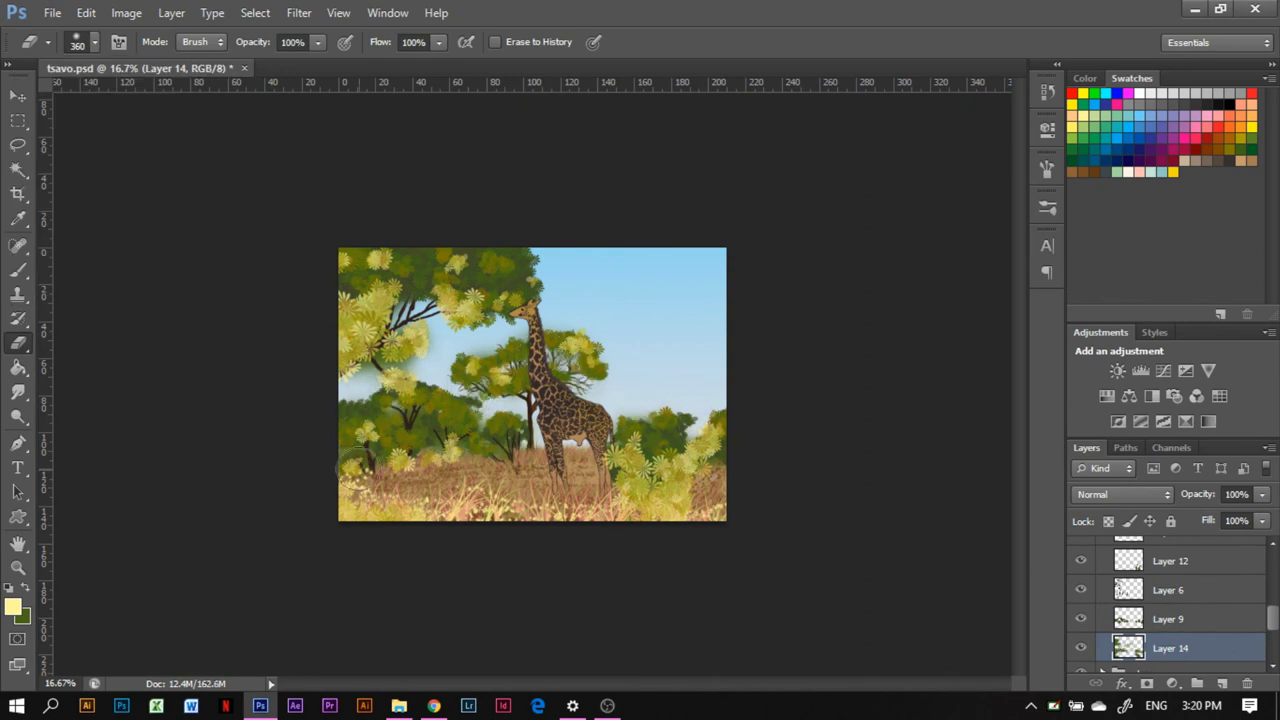
Step: Above Layer 1, lay a darker blue gradient across the sky, fading toward the horizon
{"action": "left_click", "coordinate": [93, 41]}
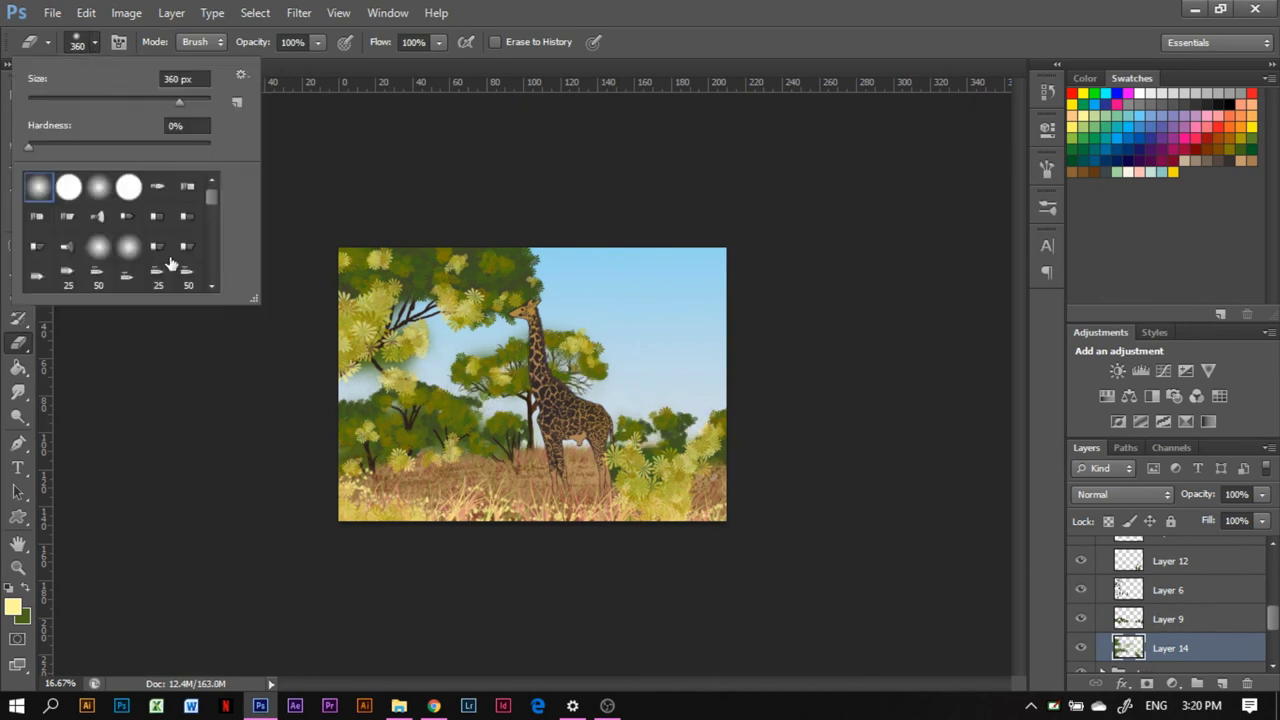
{"action": "scroll", "coordinate": [1223, 594], "scroll_direction": "down", "scroll_amount": 3}
{"action": "left_click", "coordinate": [1170, 623]}
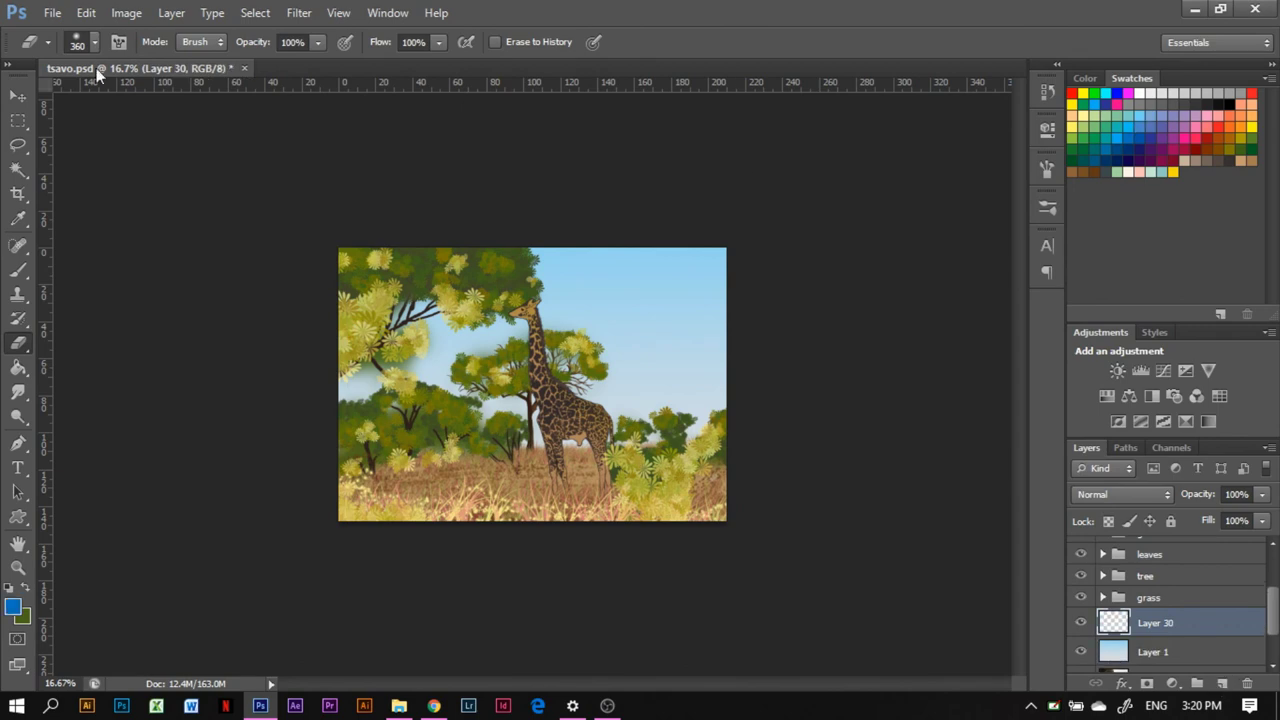
{"action": "key", "text": "g"}
{"action": "left_click_drag", "start_coordinate": [630, 255], "coordinate": [630, 420]}
Step: Return to the Eraser and enlarge its brush to 504 px
{"action": "key", "text": "e"}
{"action": "left_click", "coordinate": [93, 41]}
{"action": "left_click_drag", "start_coordinate": [180, 102], "coordinate": [203, 104]}
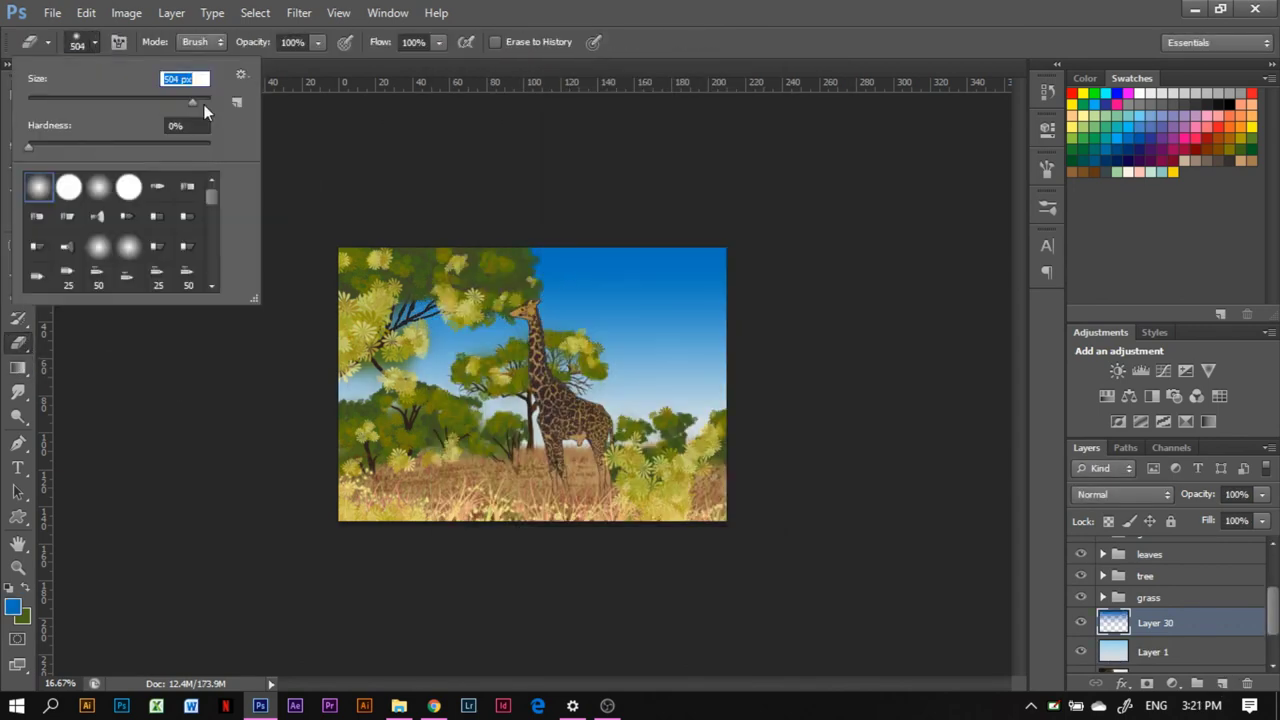